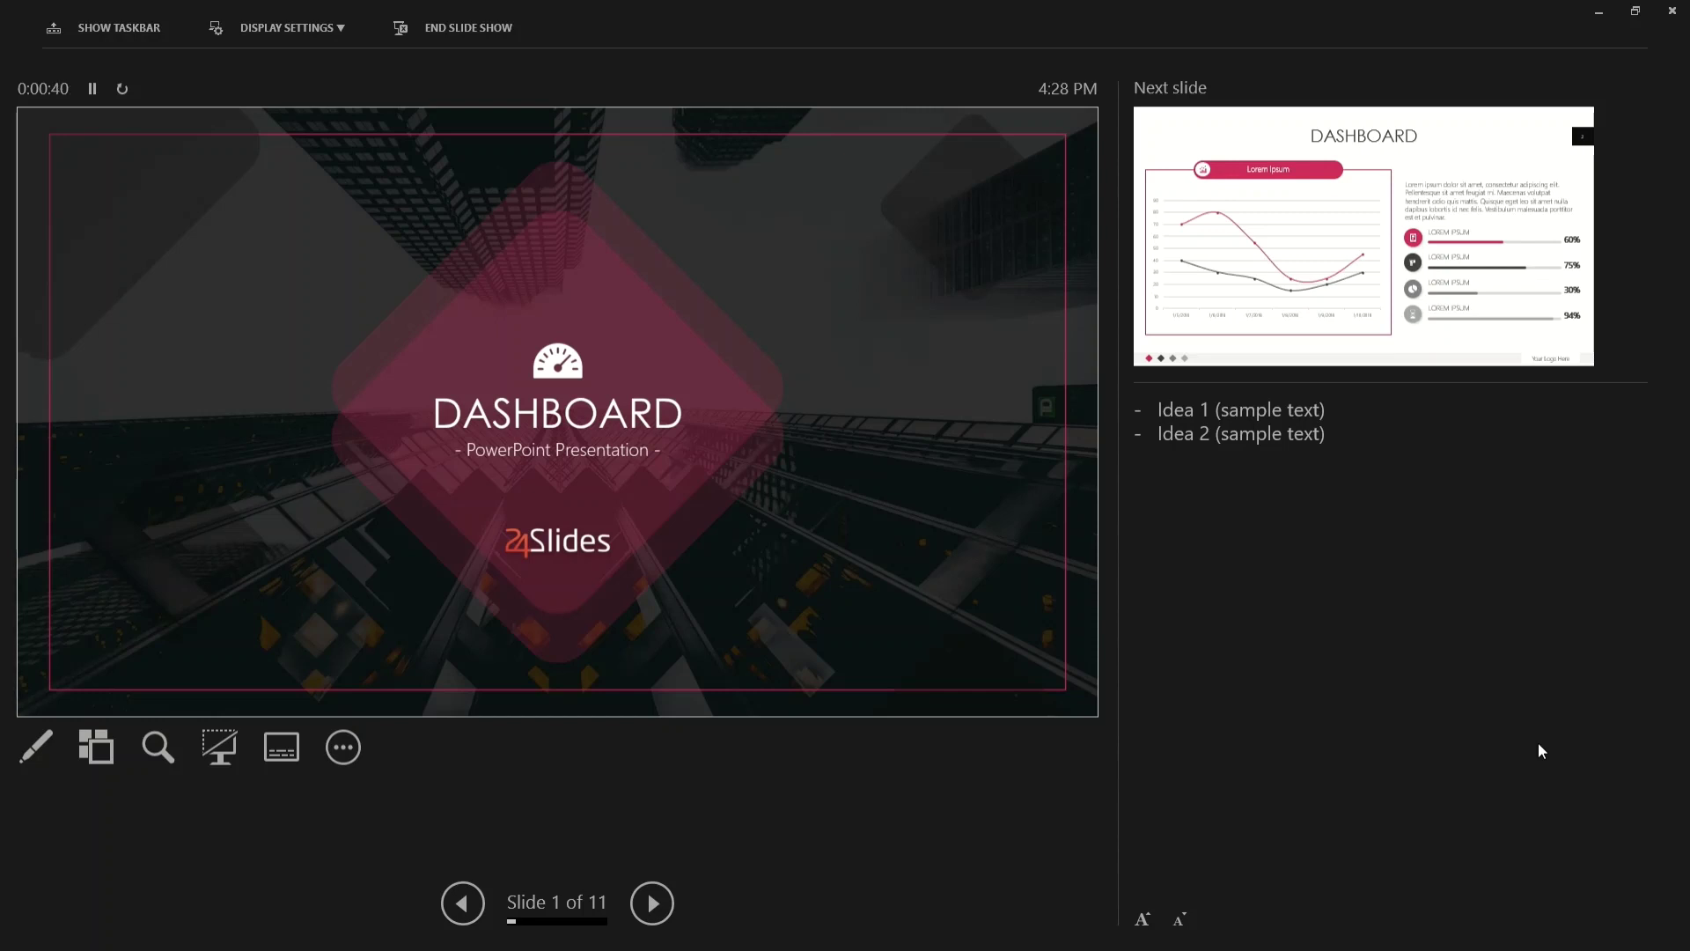
- Exit the DASHBOARD slide show back to Normal editing view
key(Escape)
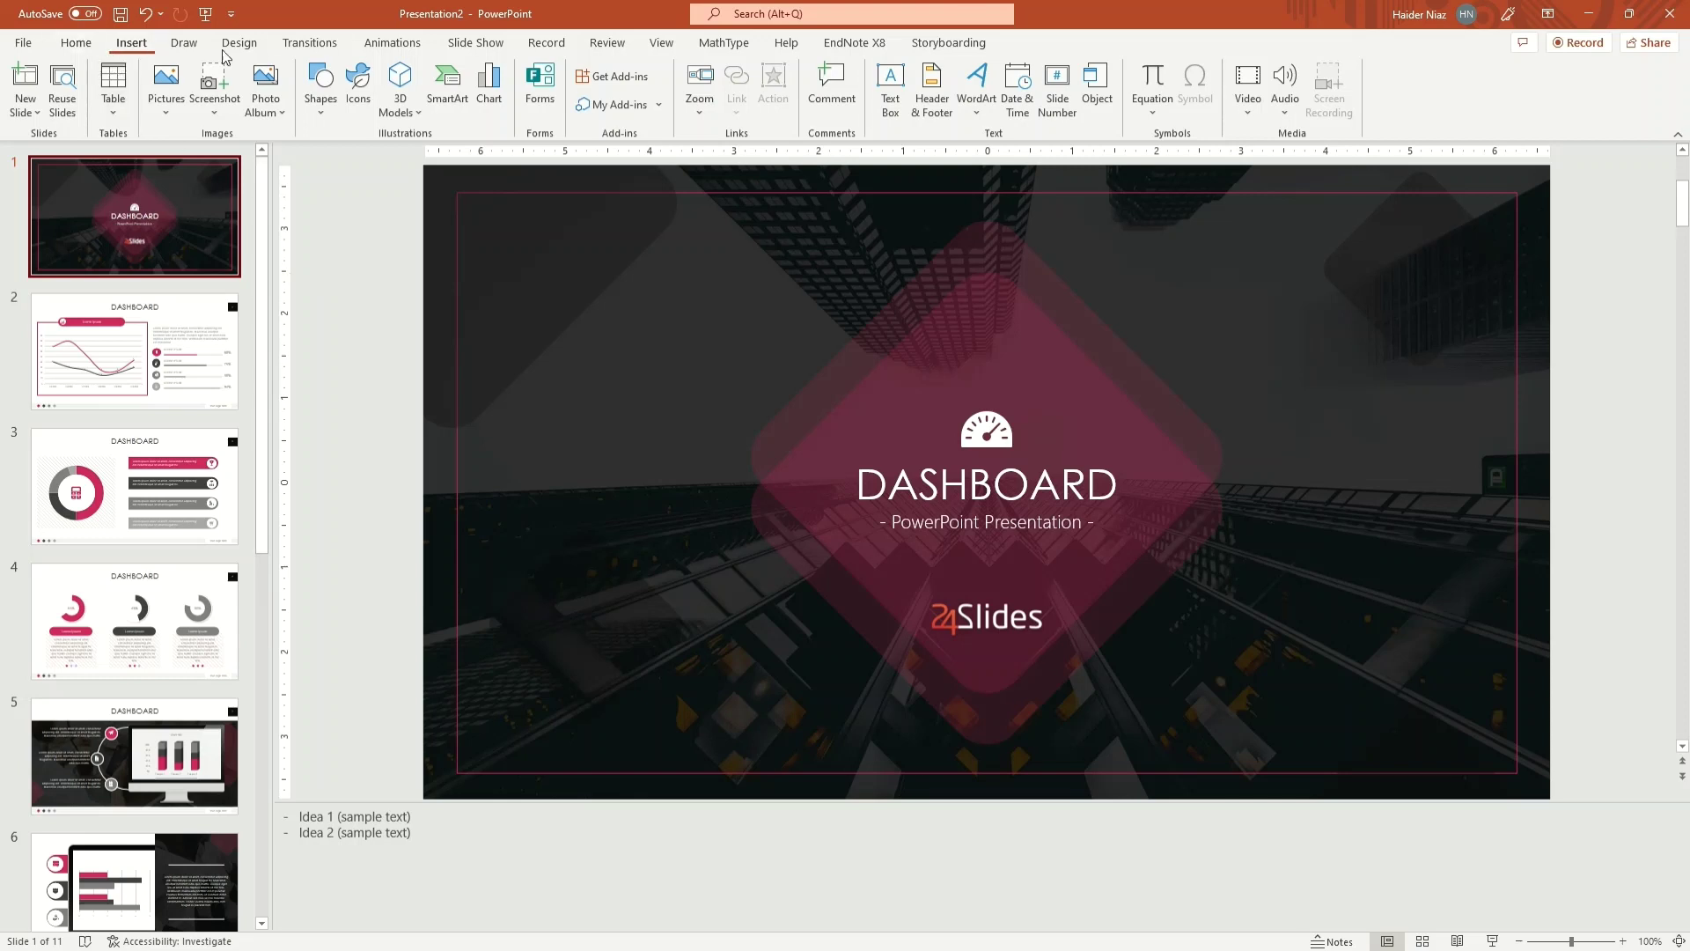
- Launch the DASHBOARD show in Presenter View from slide 1 using the status-bar Slide Show button
click(484, 48)
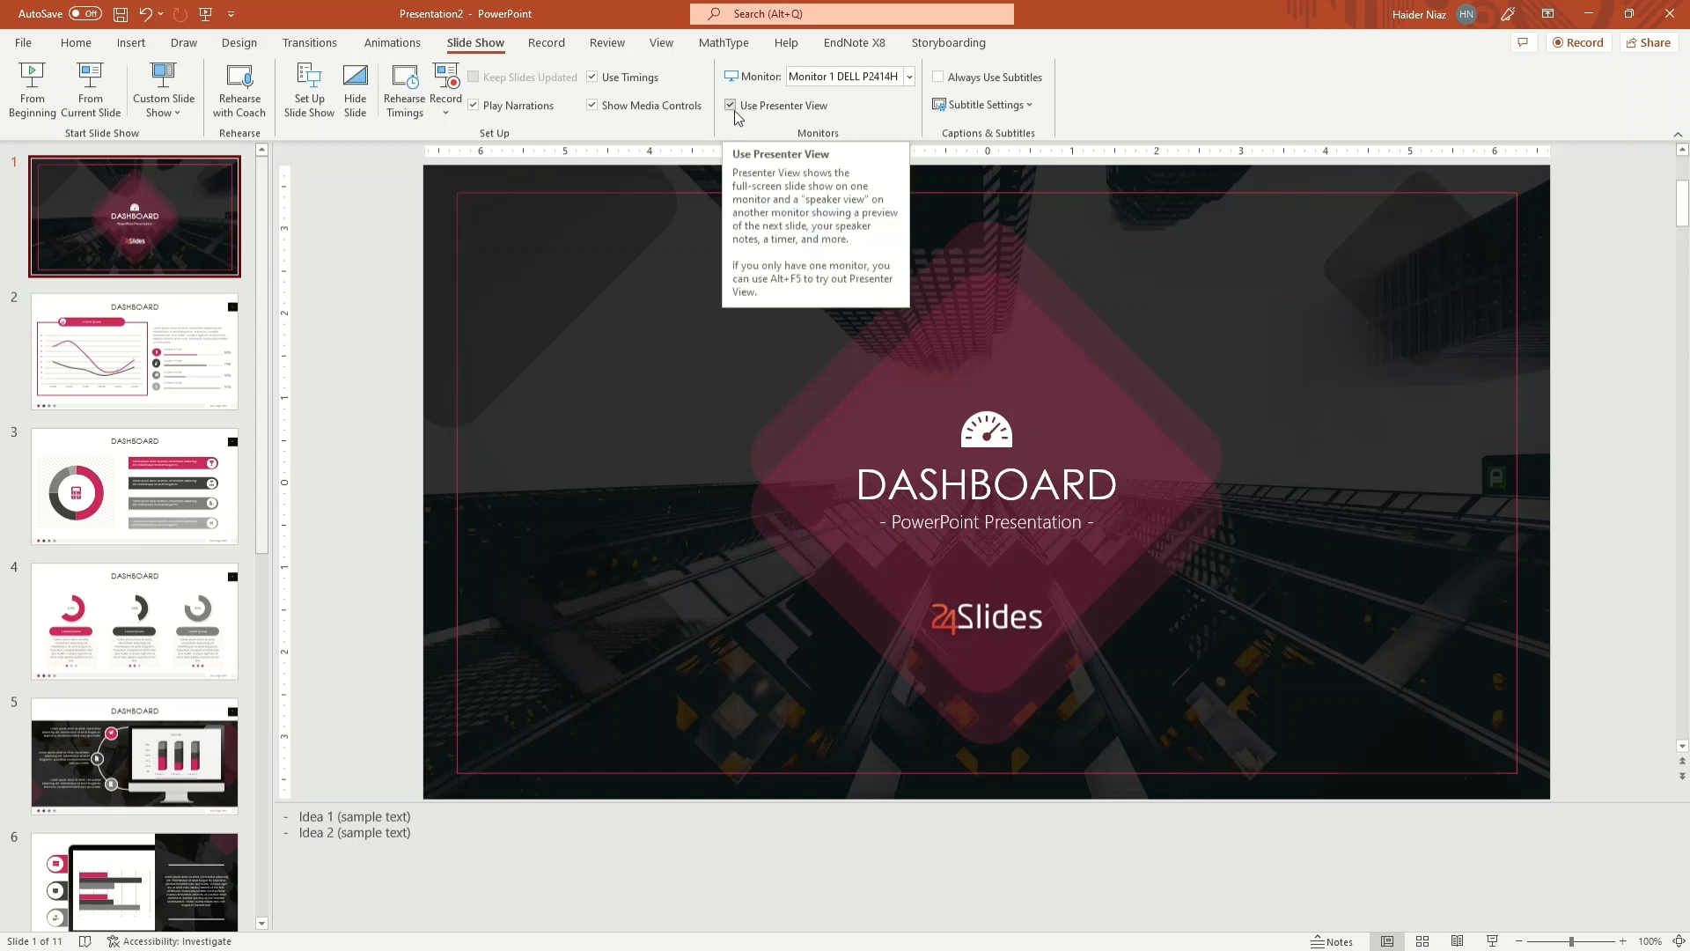
click(1494, 941)
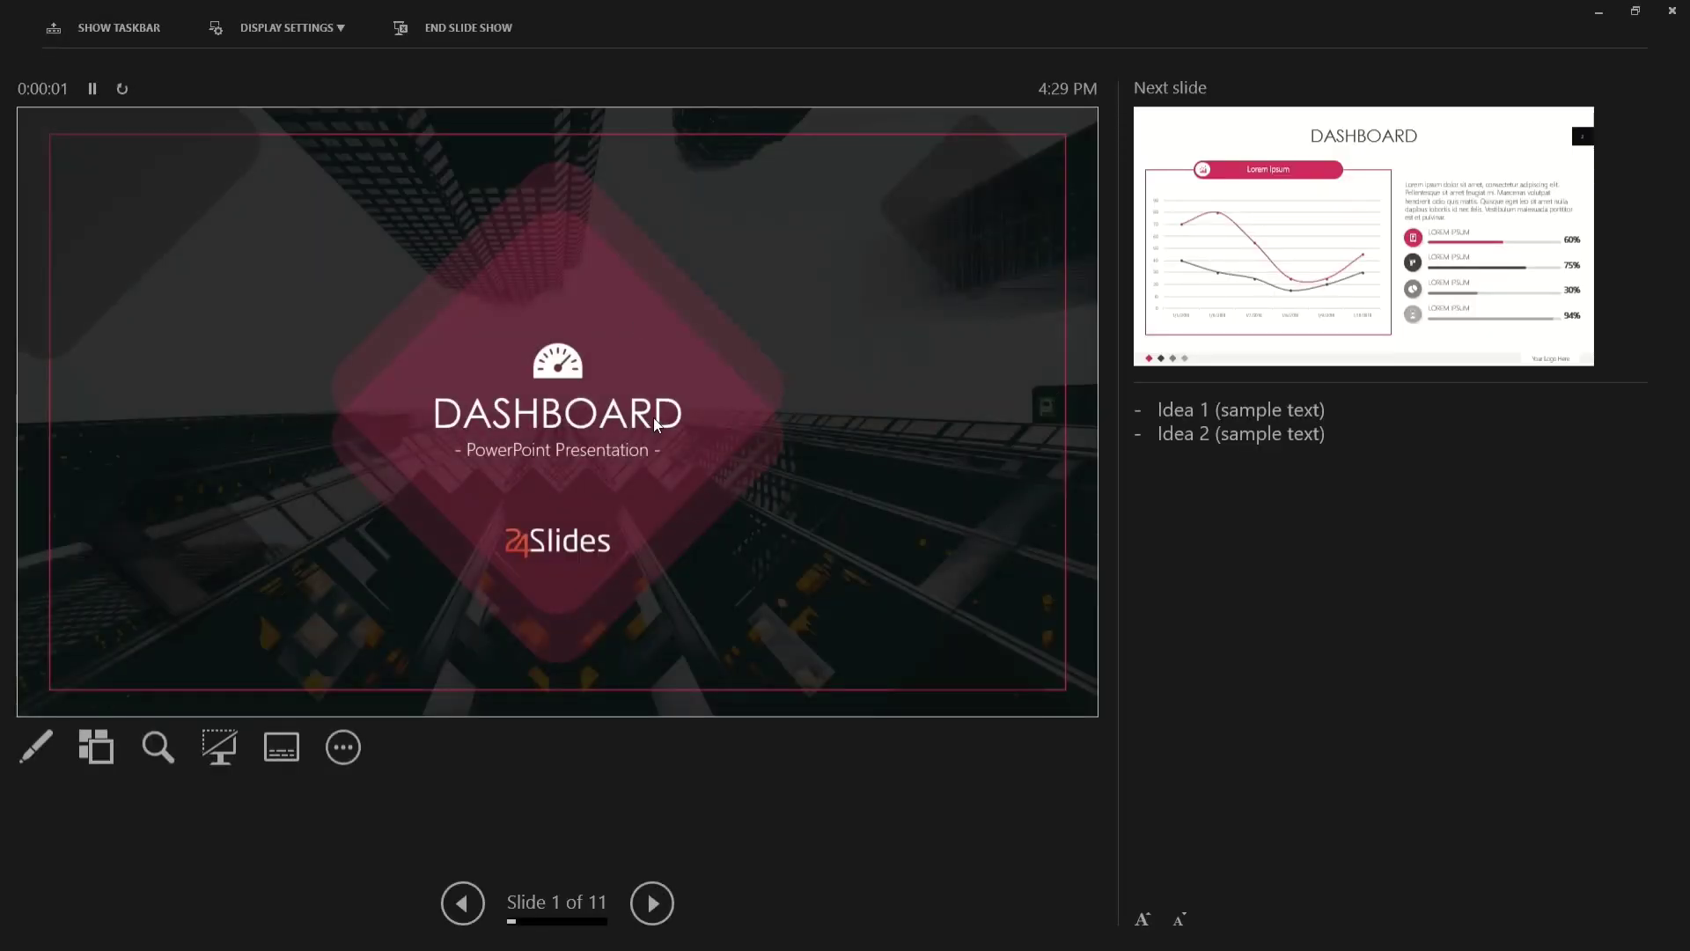
- Use Display Settings to swap Presenter View and the audience screen, then end the show
click(294, 34)
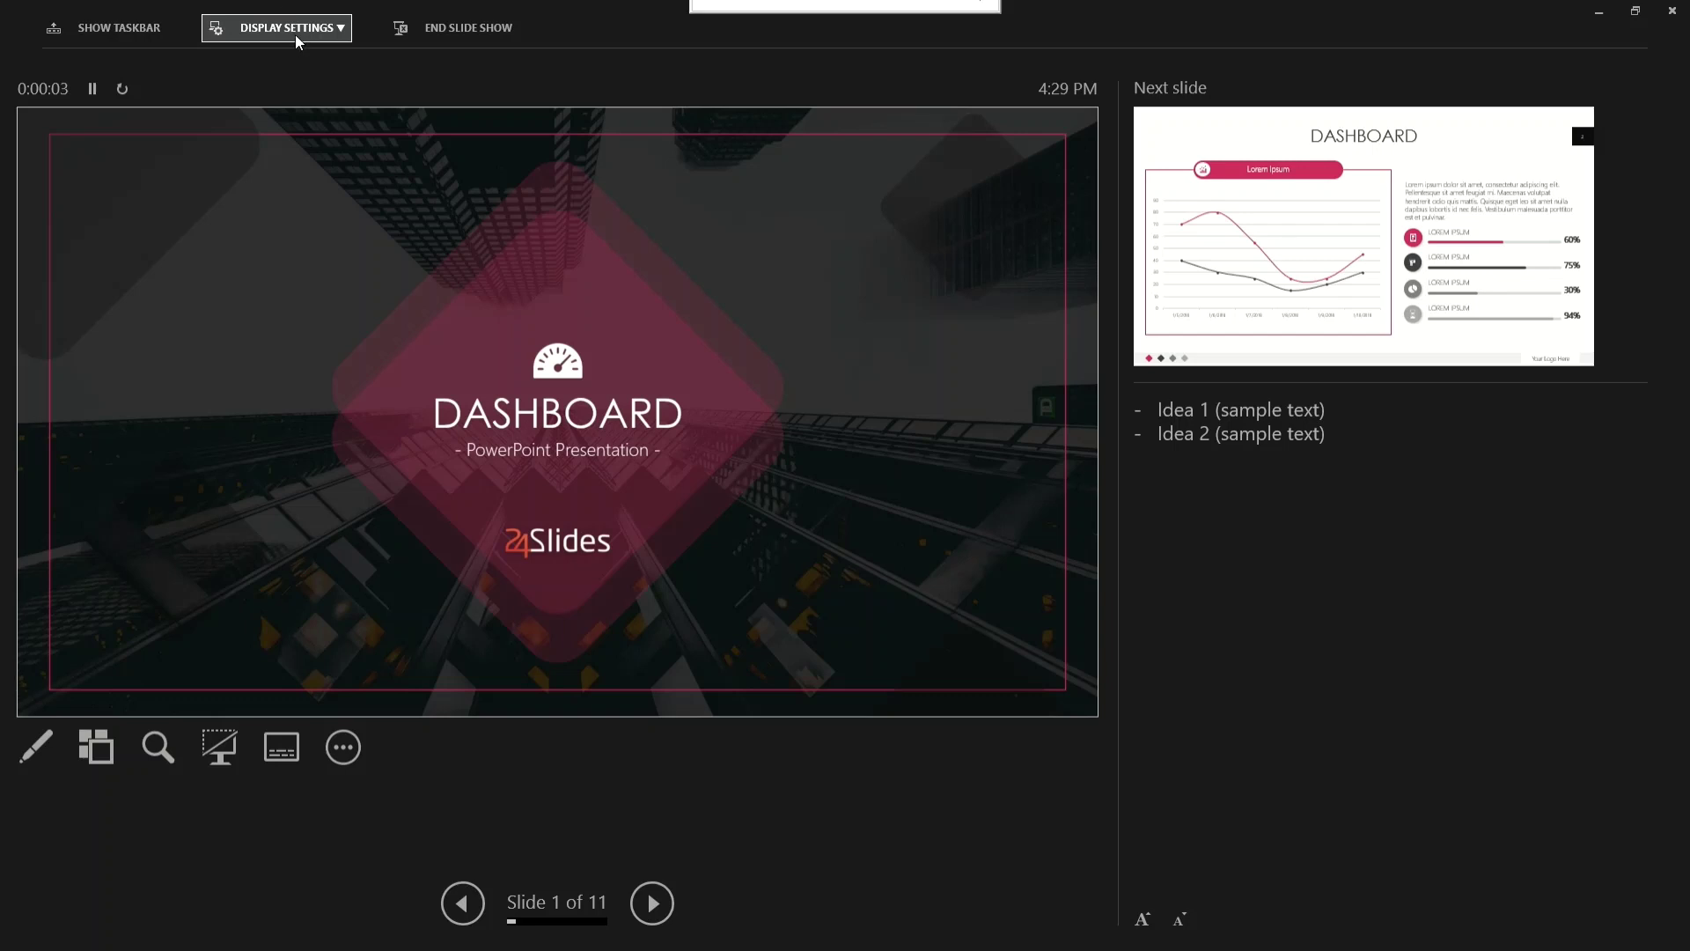
click(294, 34)
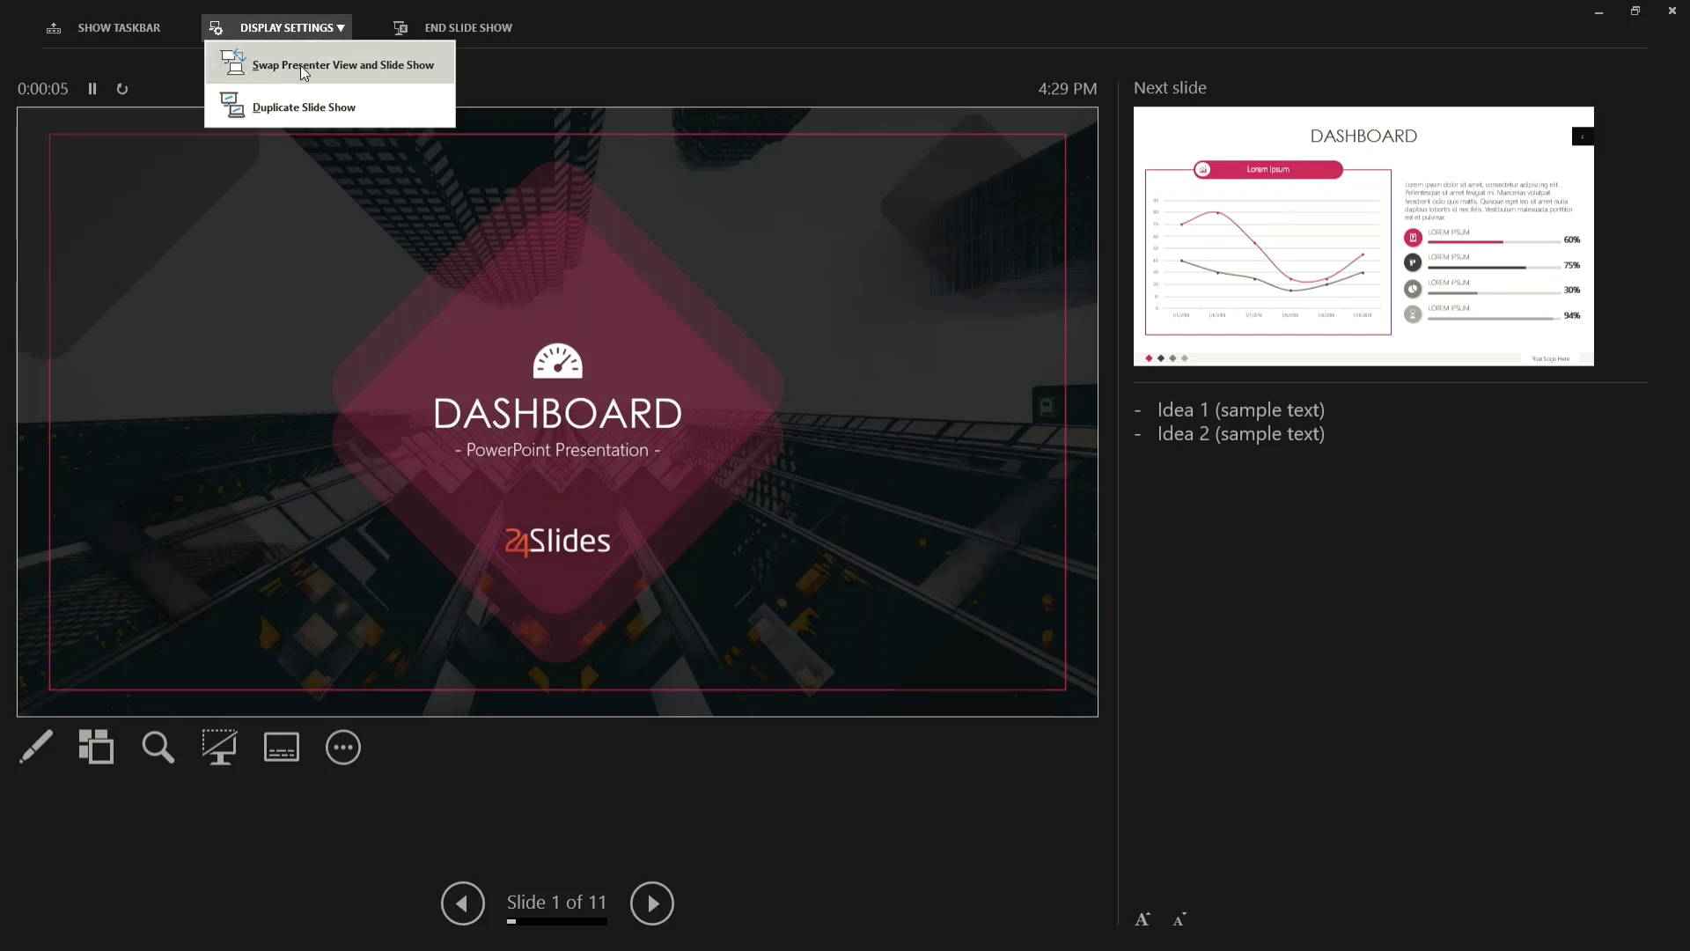
click(331, 68)
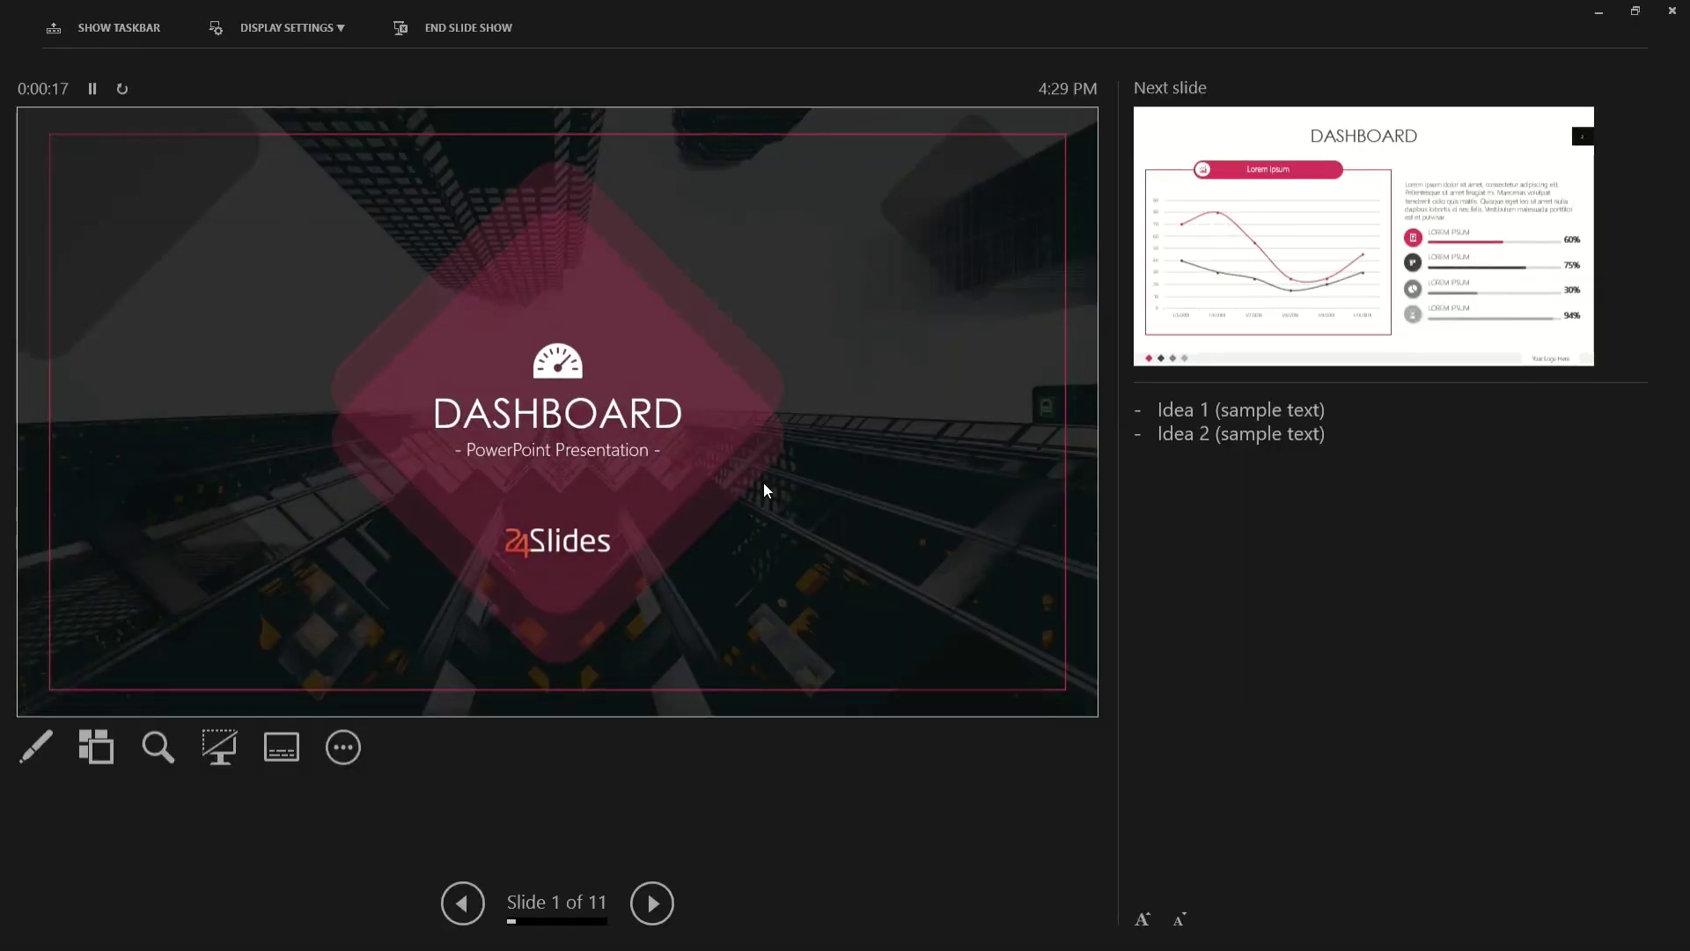
key(Escape)
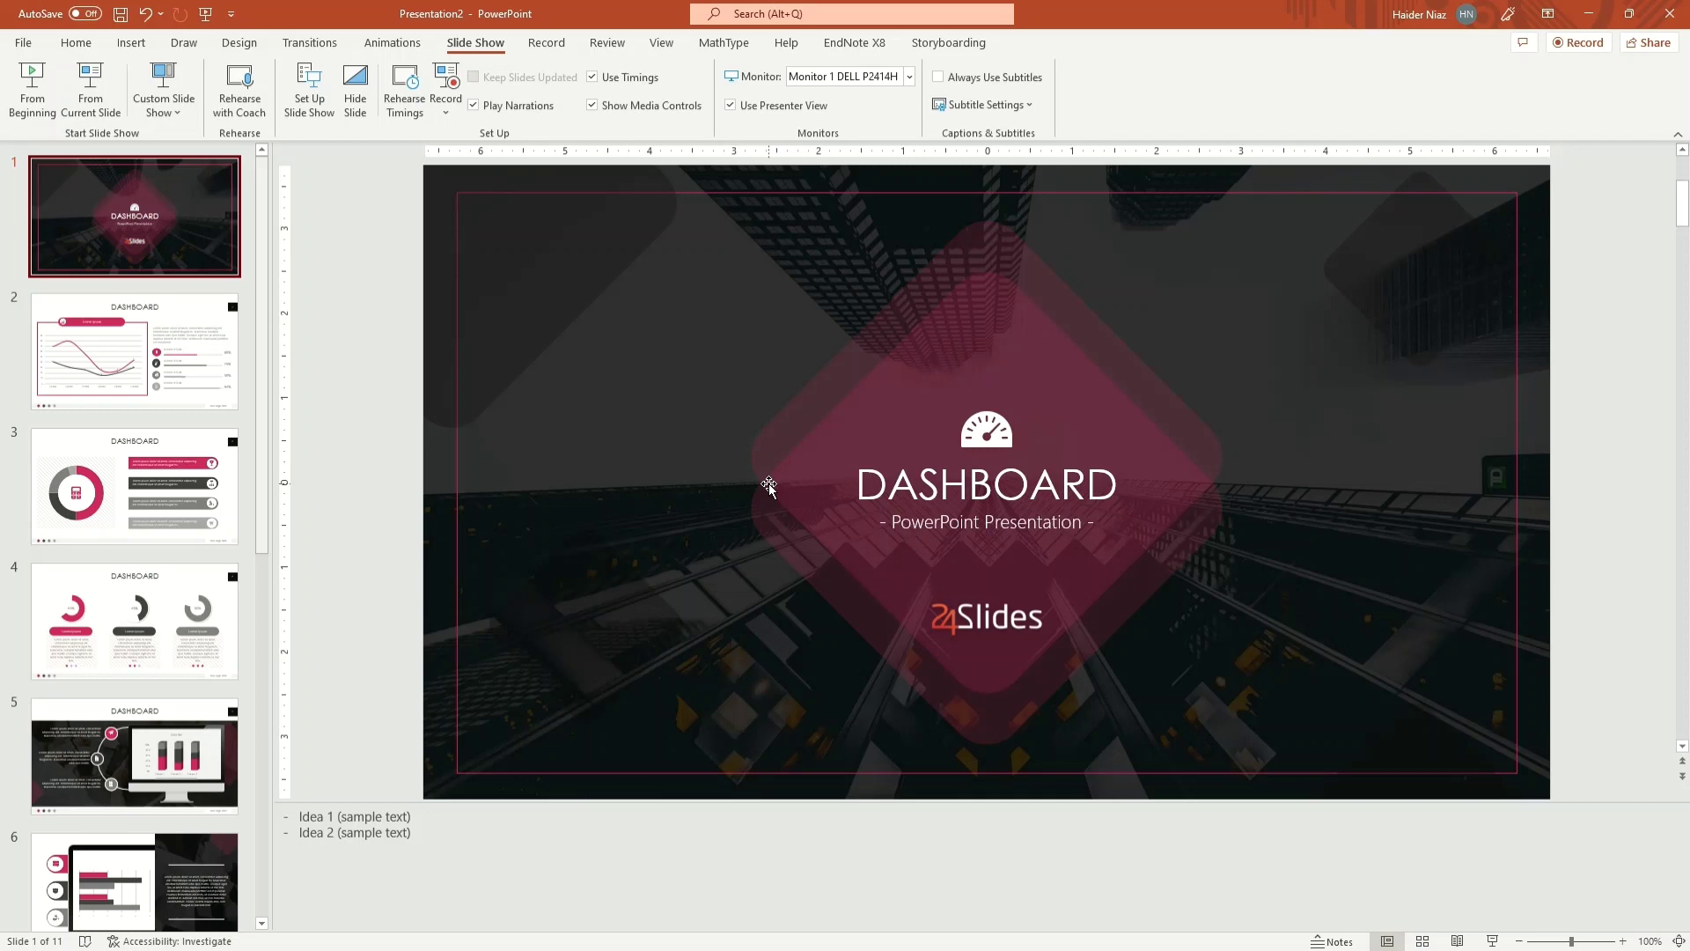
- Relaunch Presenter View from slide 1 with the status-bar Slide Show button
click(1494, 941)
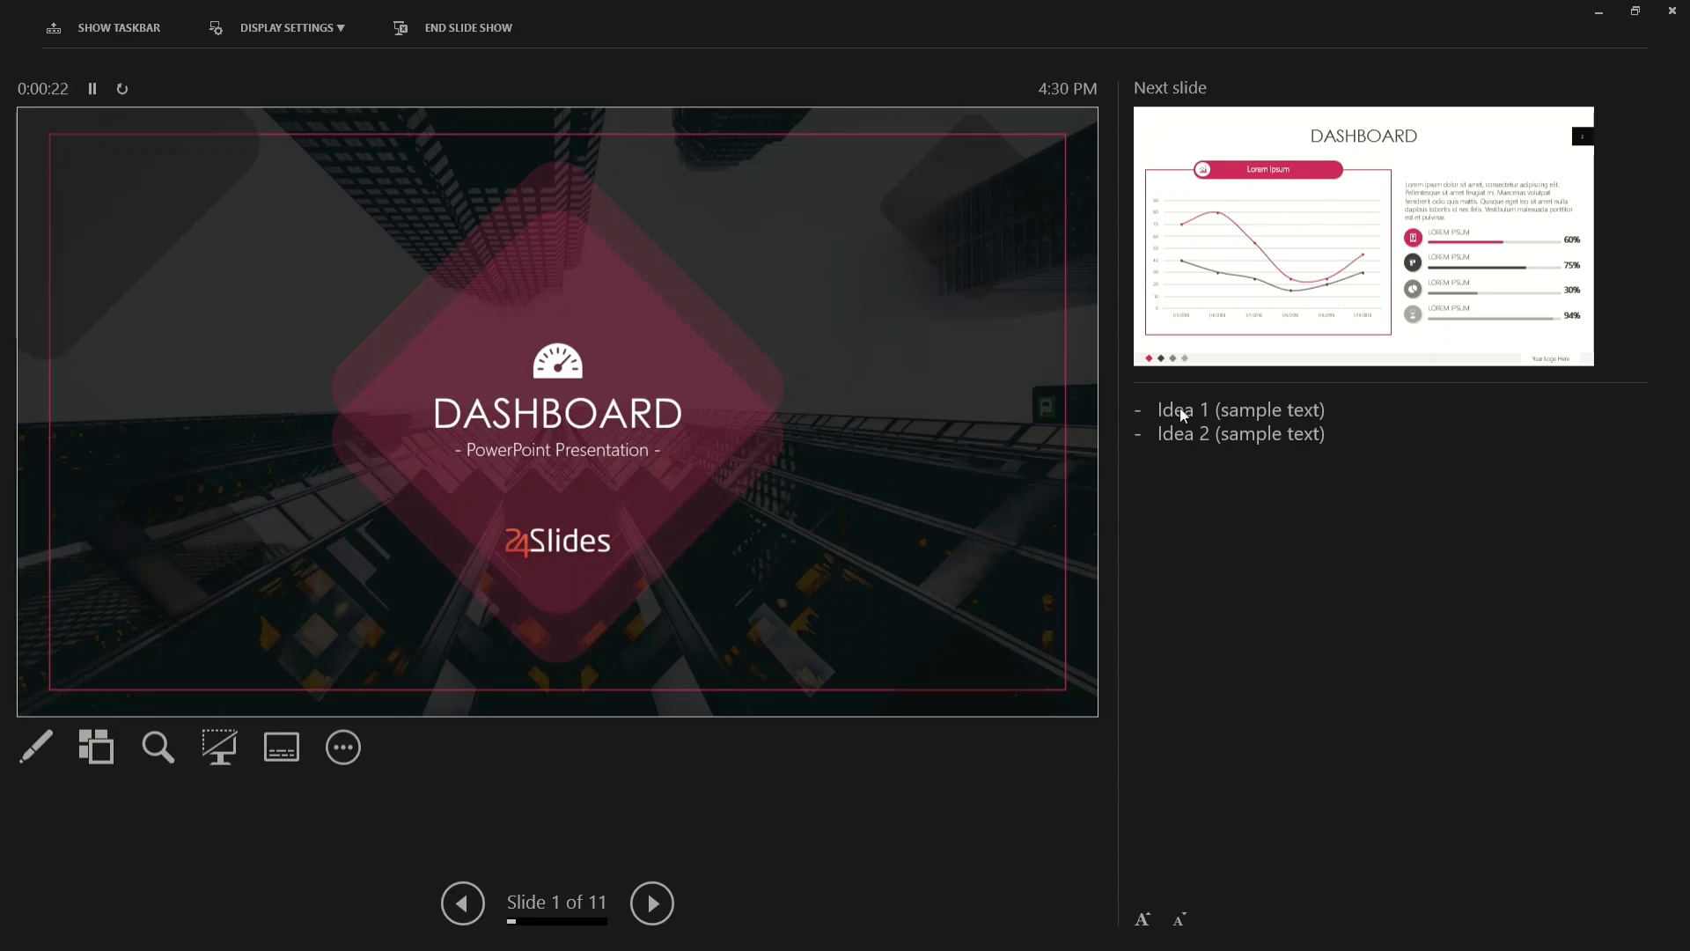
- End the show, keep Monitor 1 DELL P2414H as the show monitor, and restart Presenter View
key(Escape)
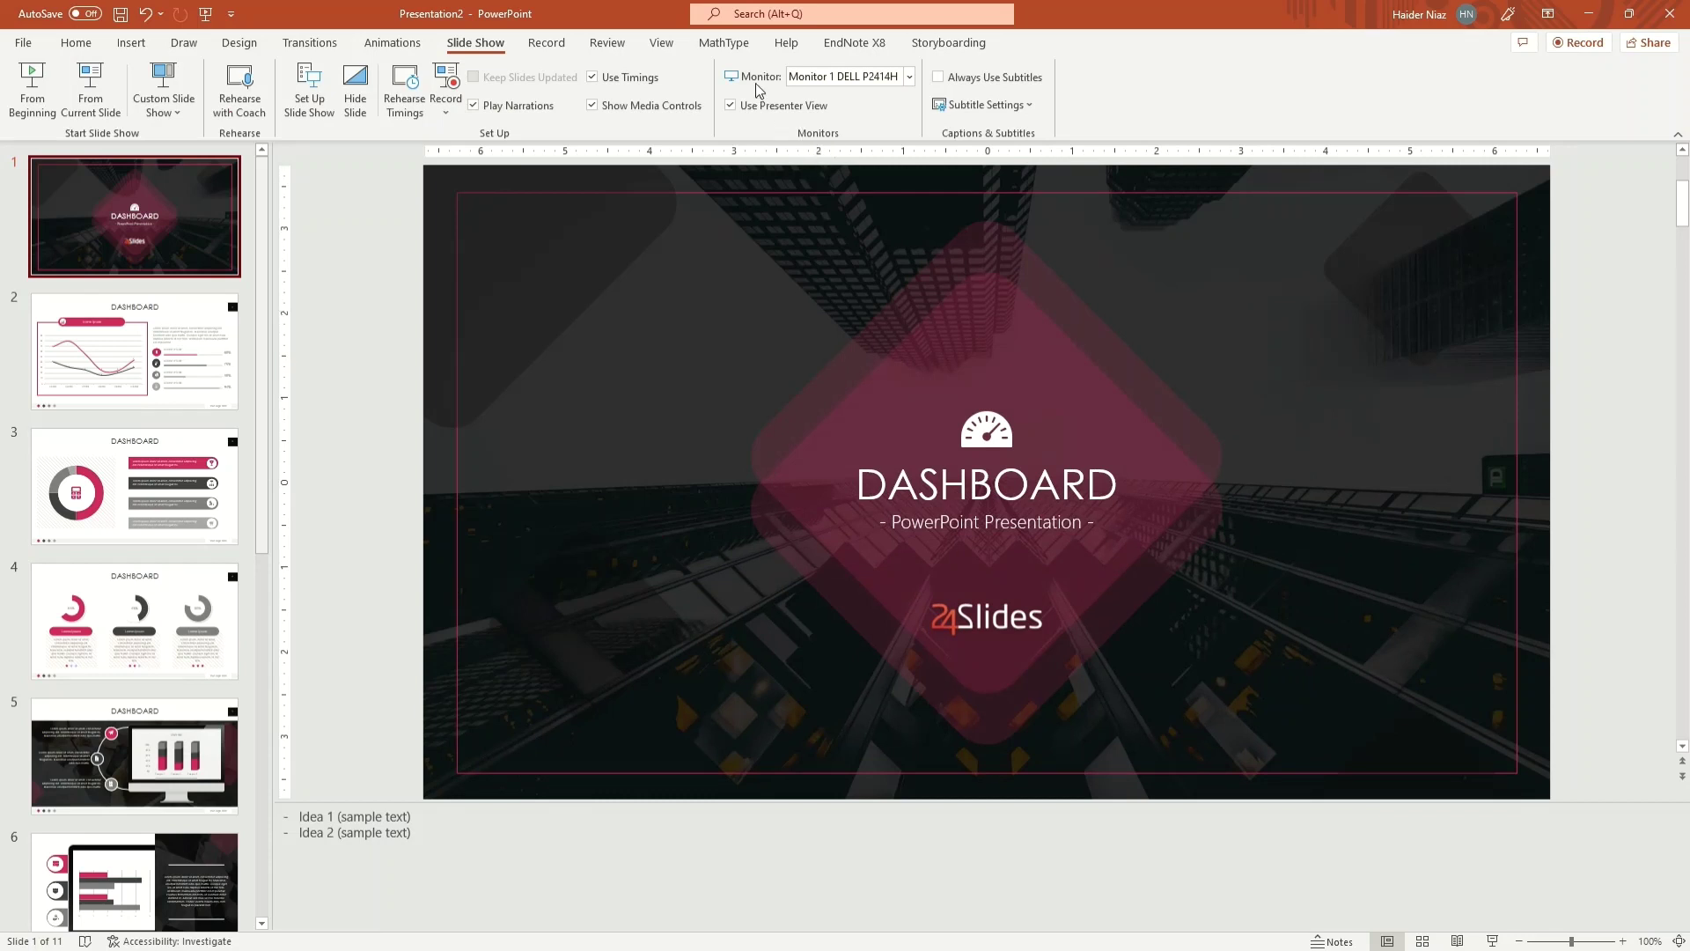
click(910, 76)
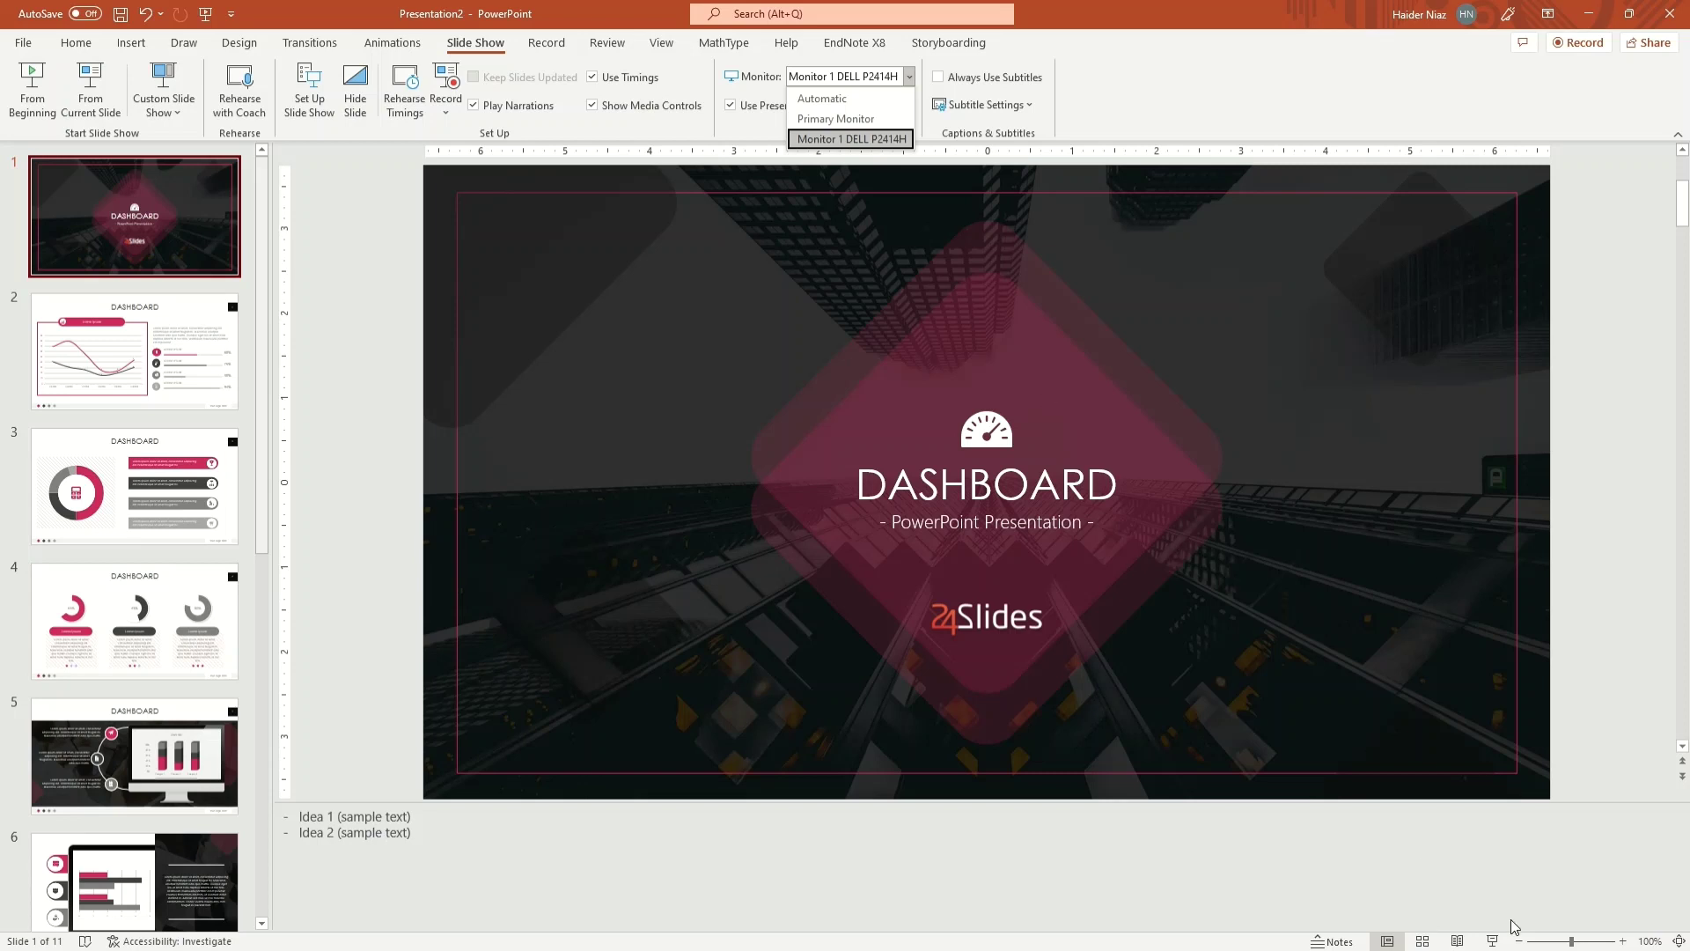
click(1496, 941)
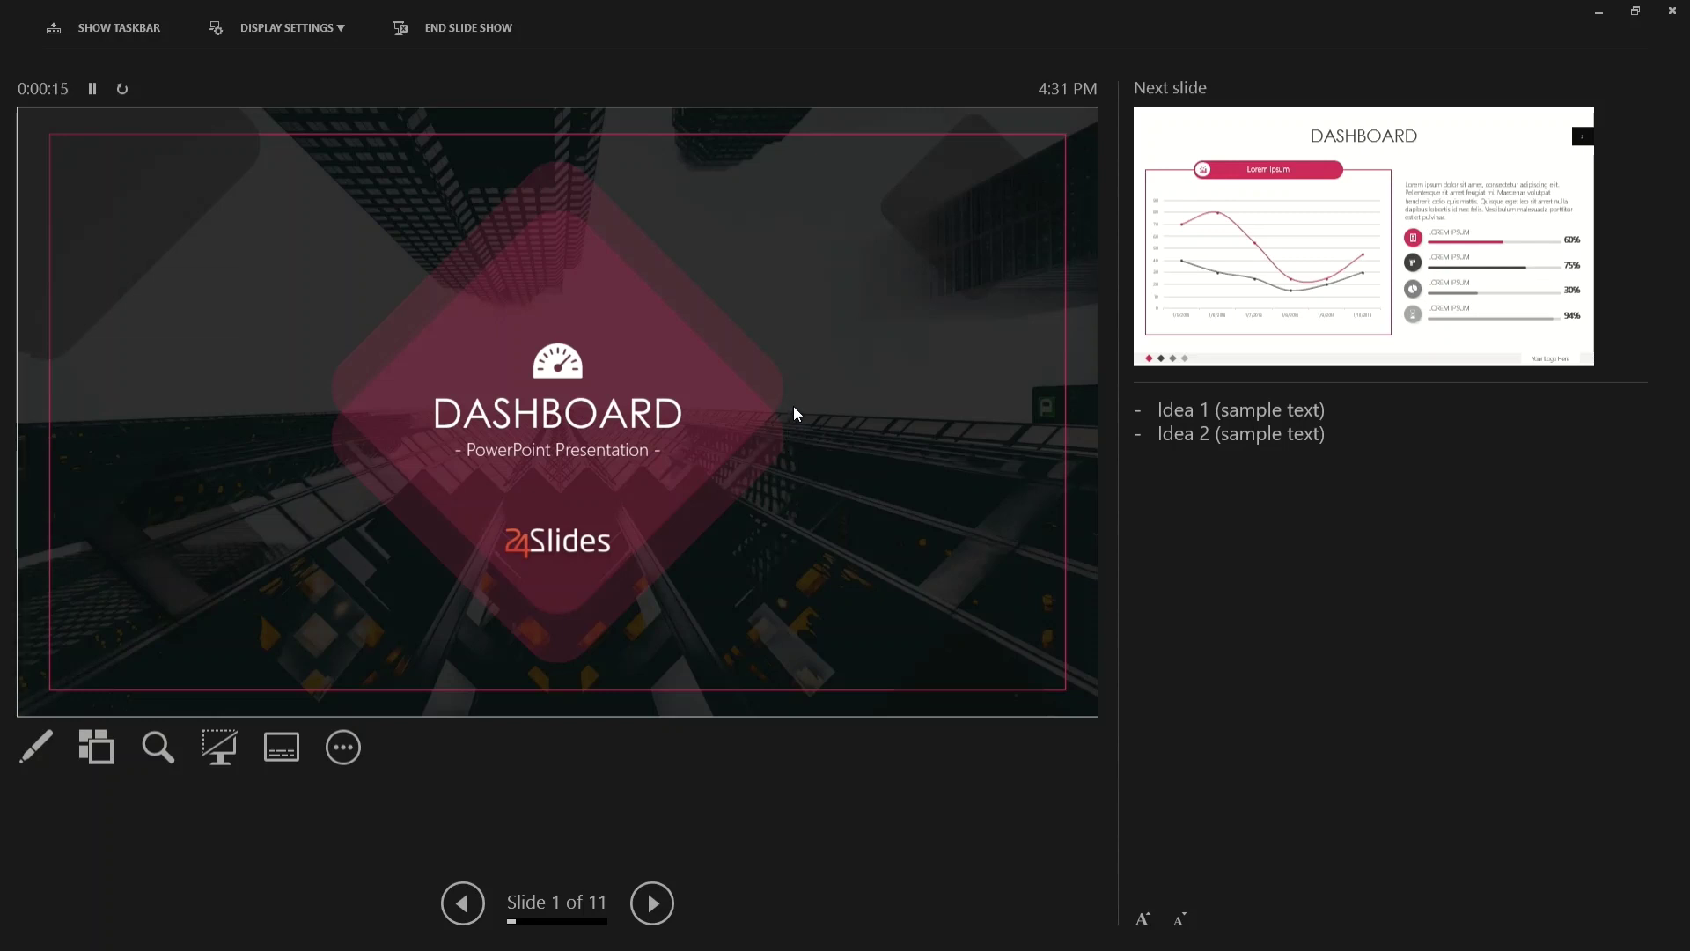
- Swap the Presenter View and slide show screens via Display Settings, then exit the show
click(342, 30)
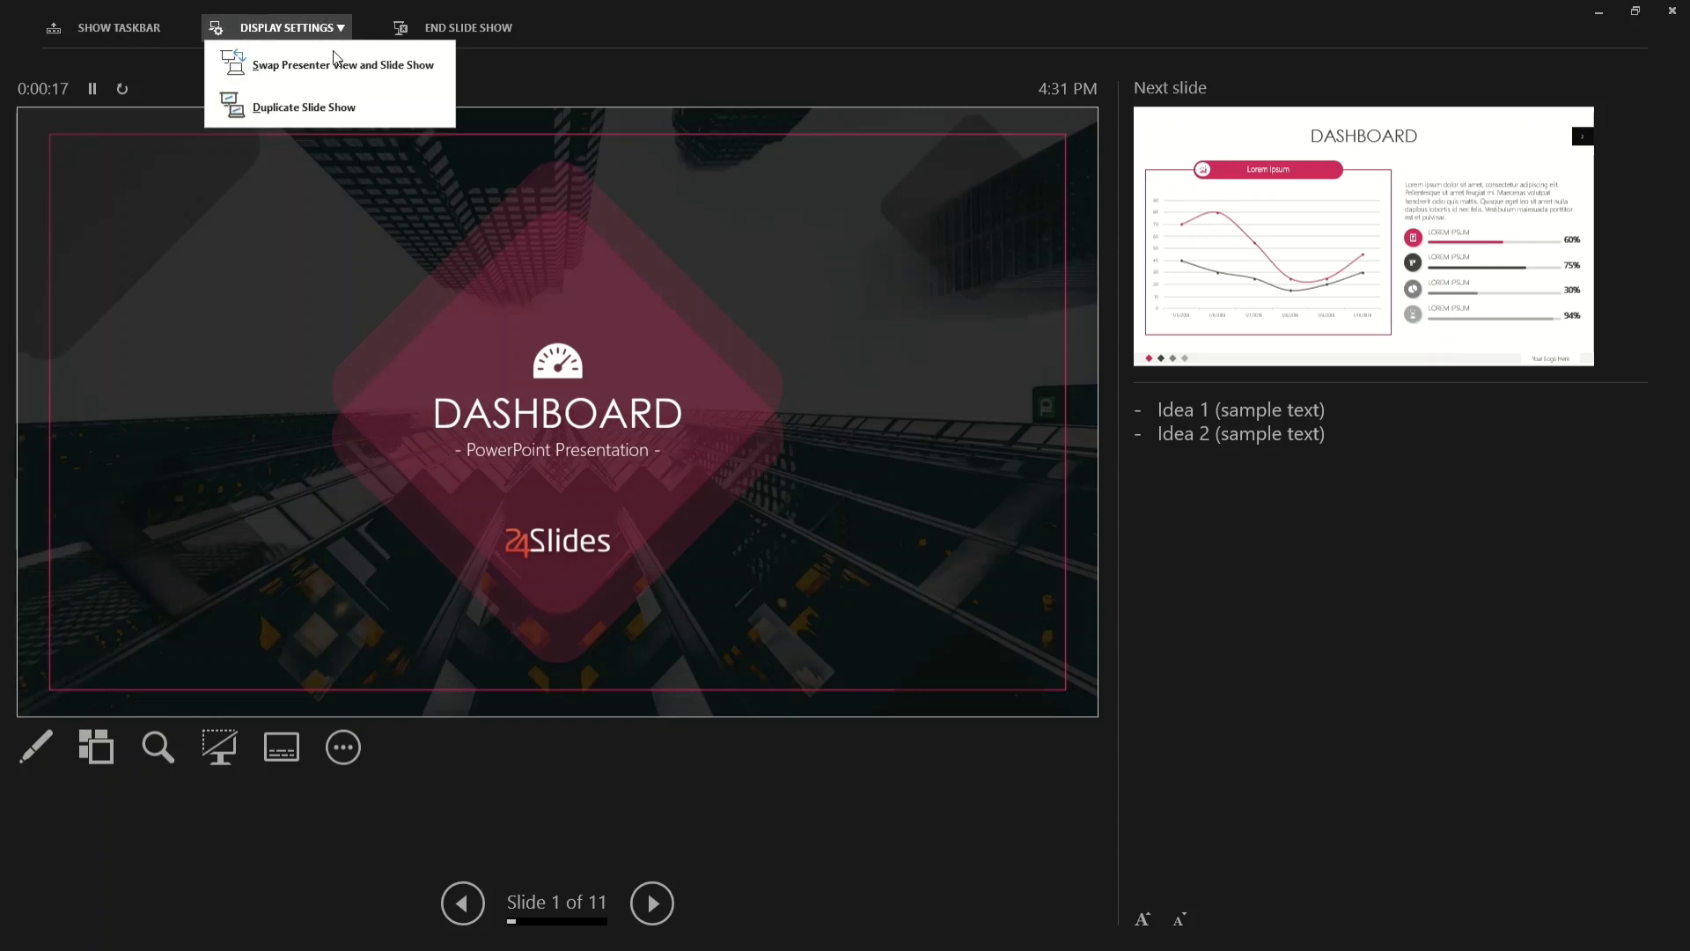
click(331, 66)
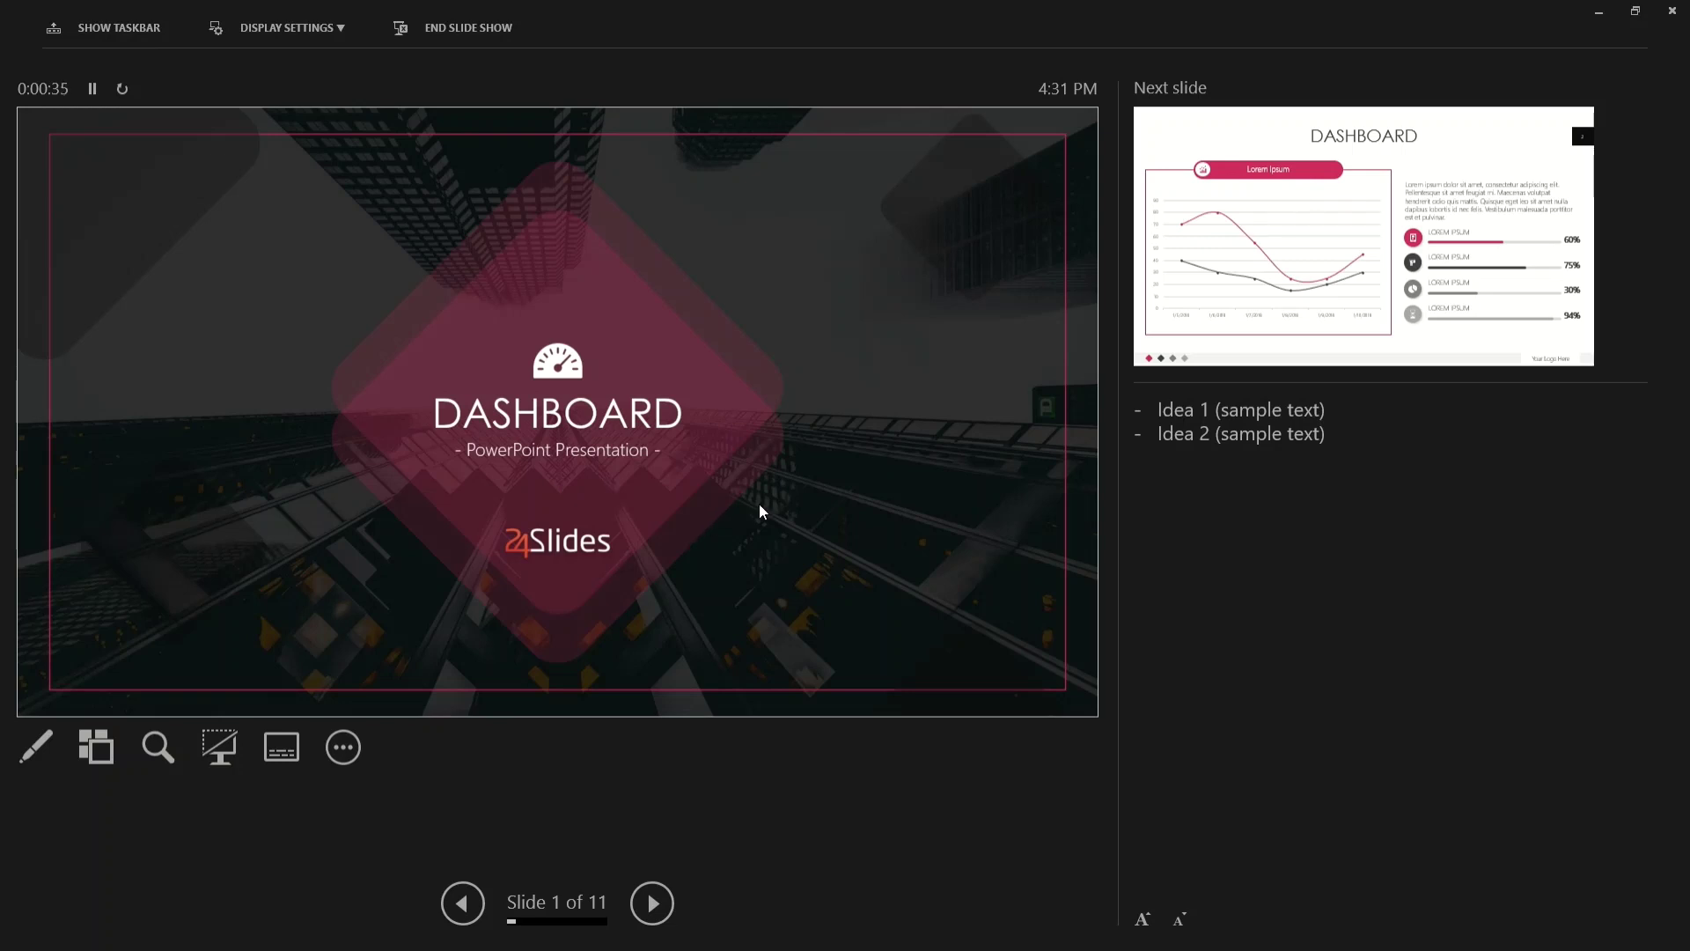
key(Escape)
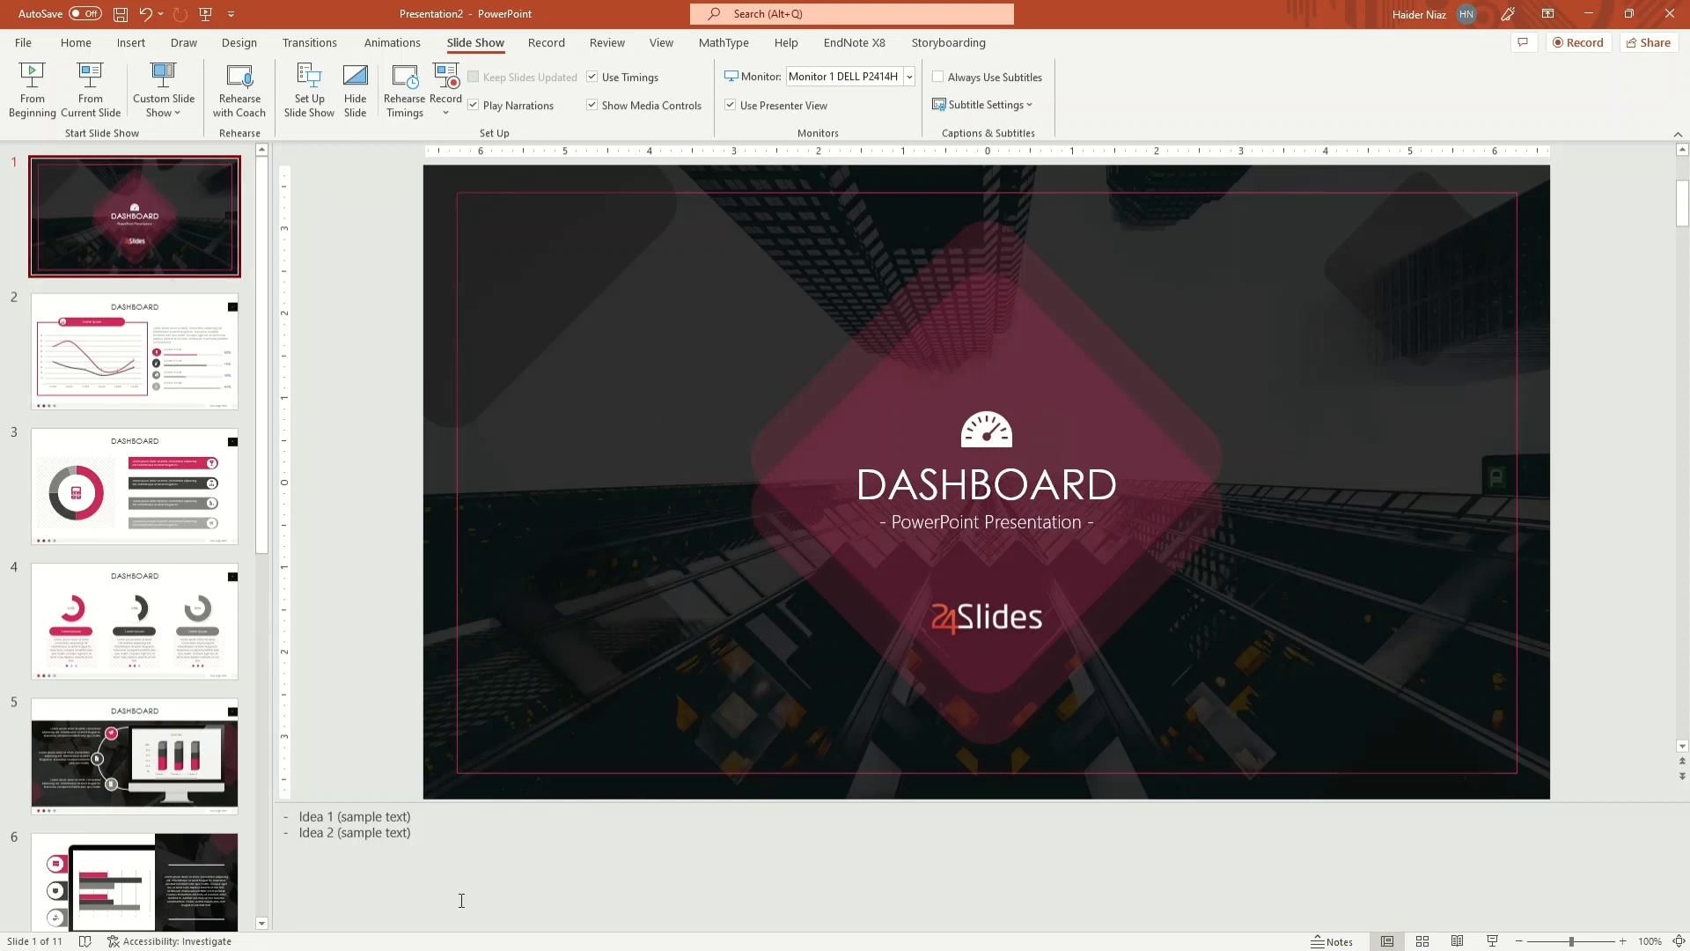
- Copy slide 1's Idea 1 and Idea 2 notes lines, paste them repeatedly, and start Presenter View
drag(417, 838, 295, 815)
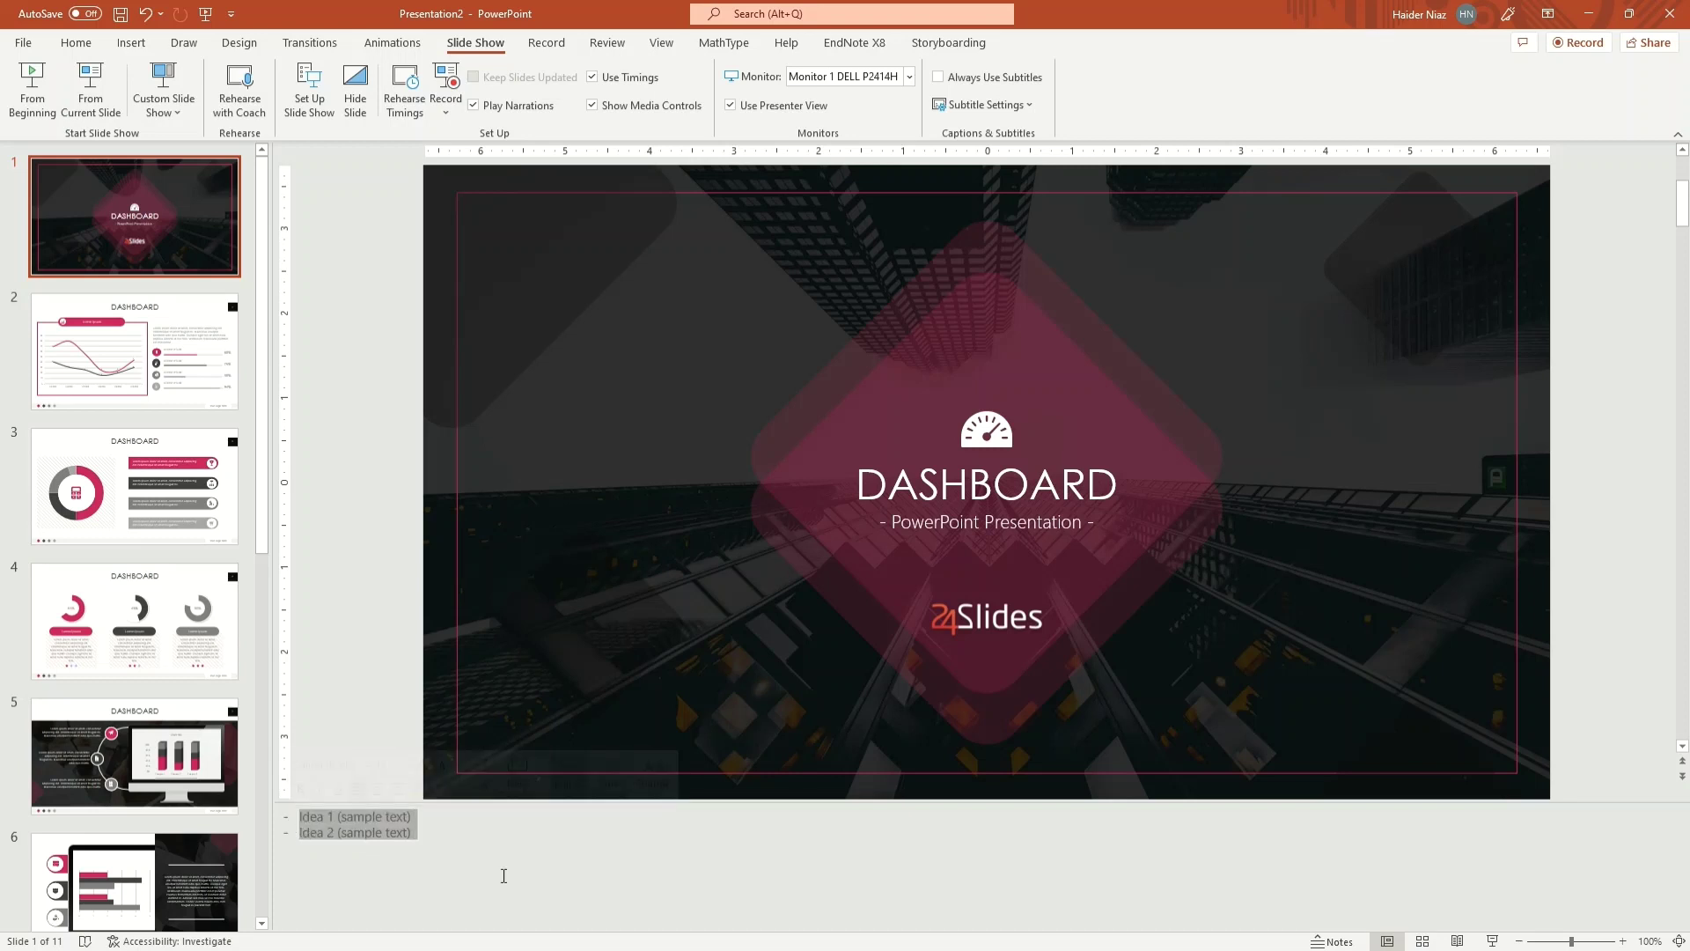
key(ctrl+c)
key(ctrl+v)
key(ctrl+v)
key(ctrl+v)
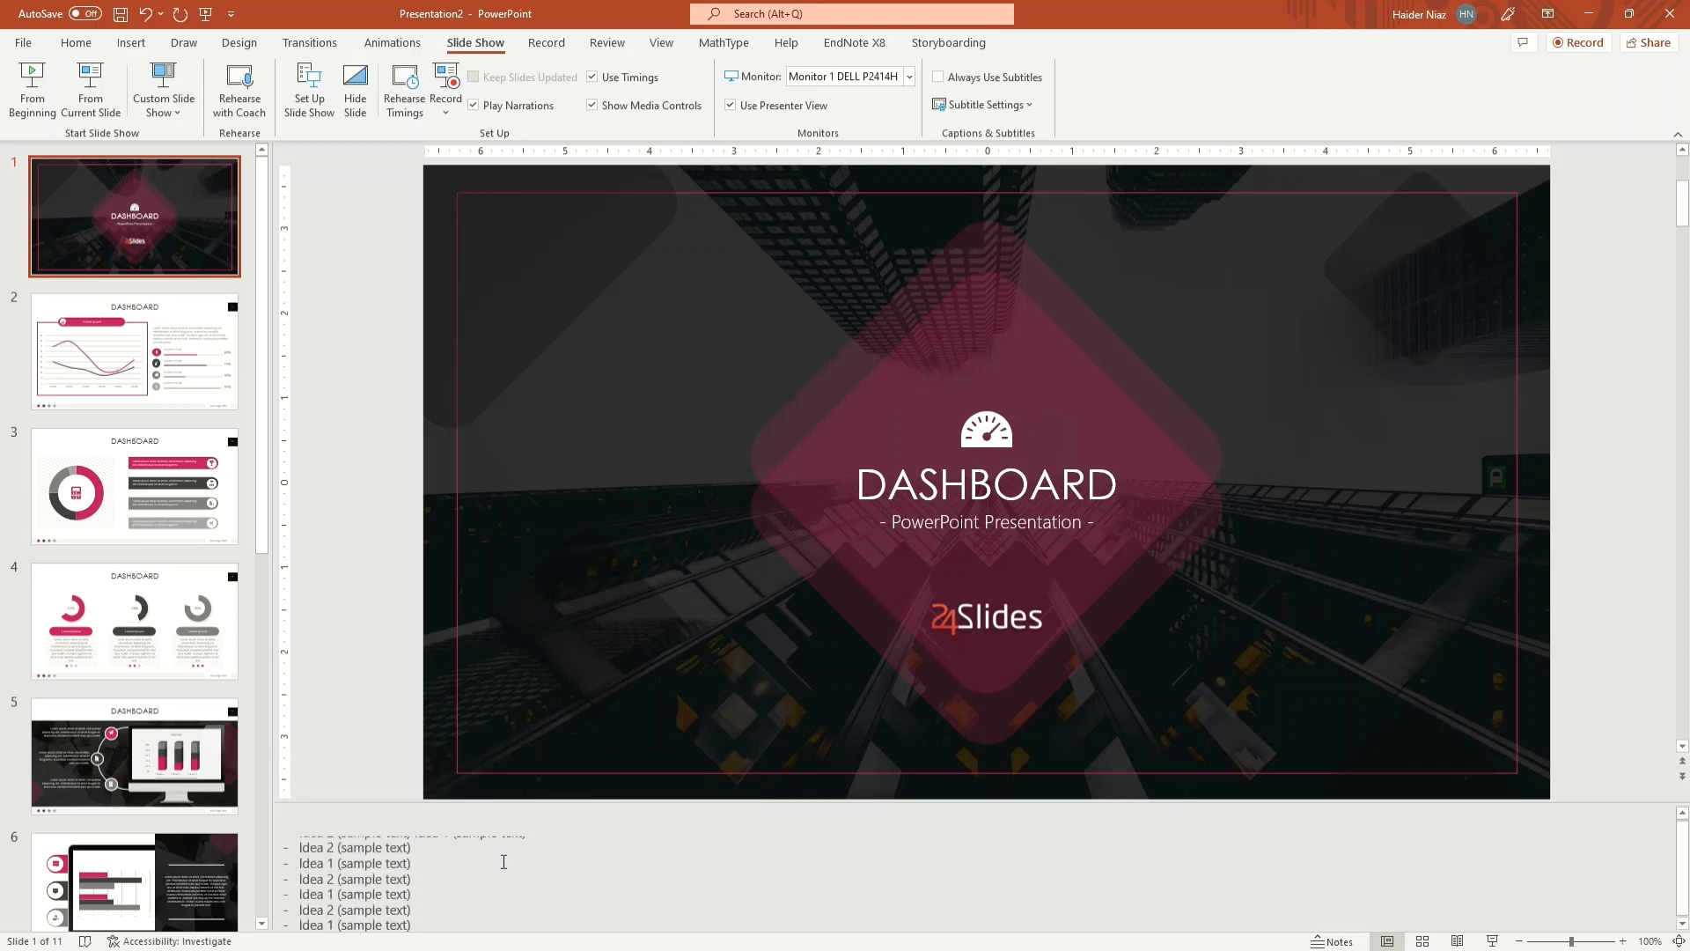
key(ctrl+v)
key(ctrl+v)
key(ctrl+v)
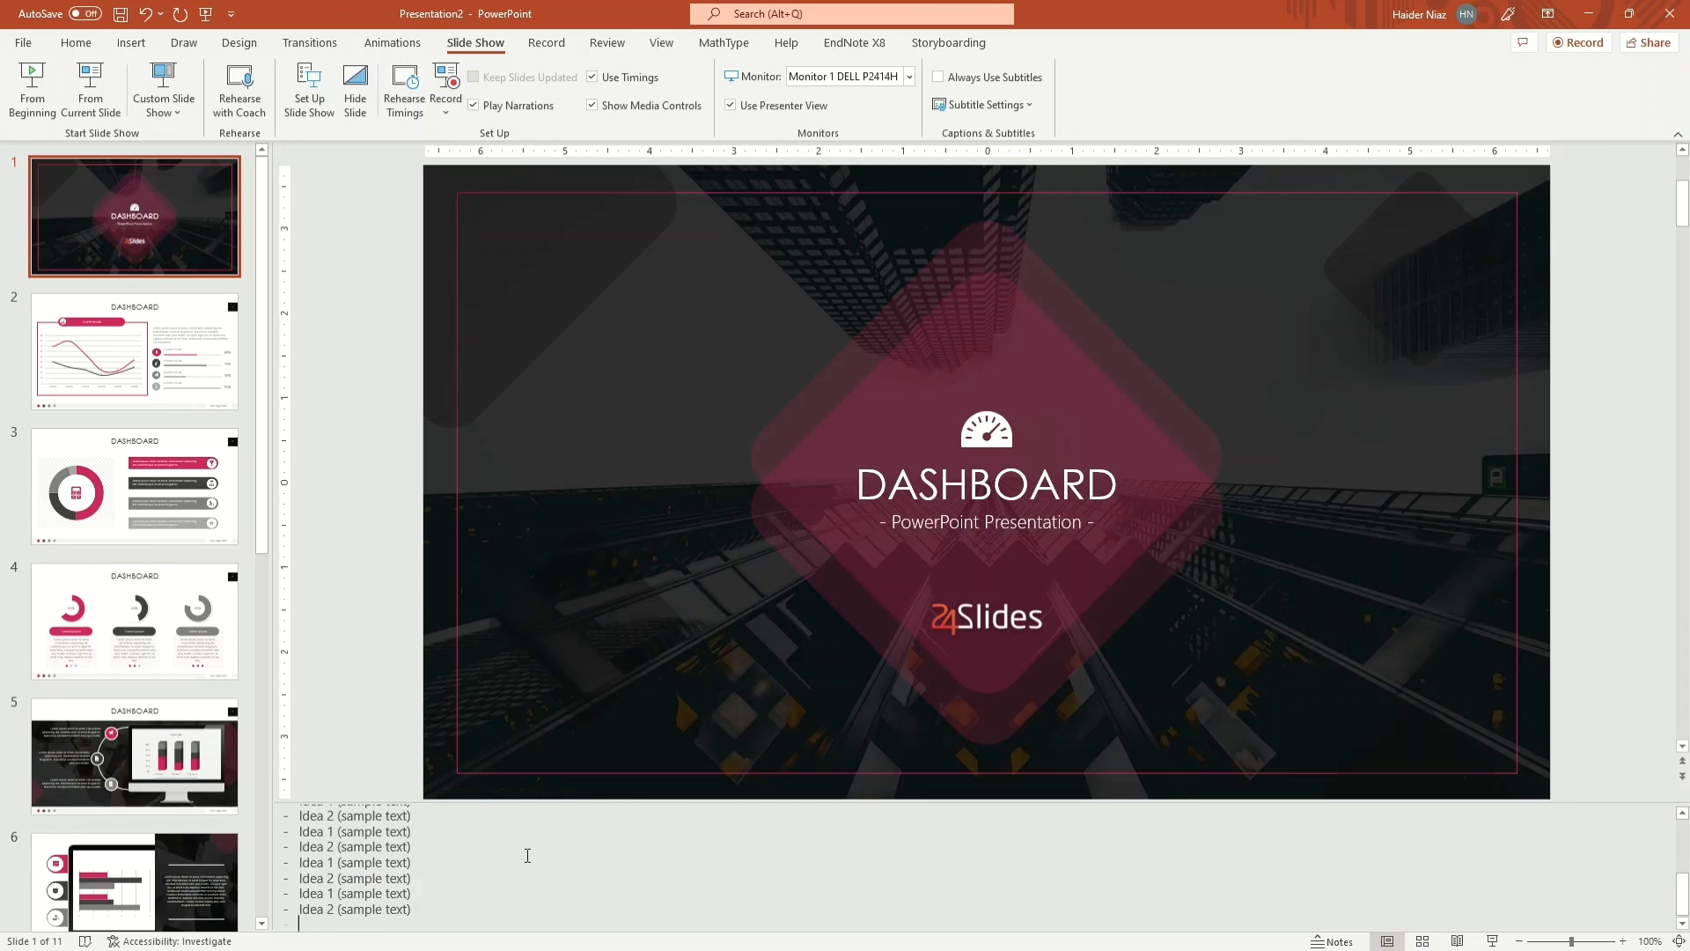
click(1486, 939)
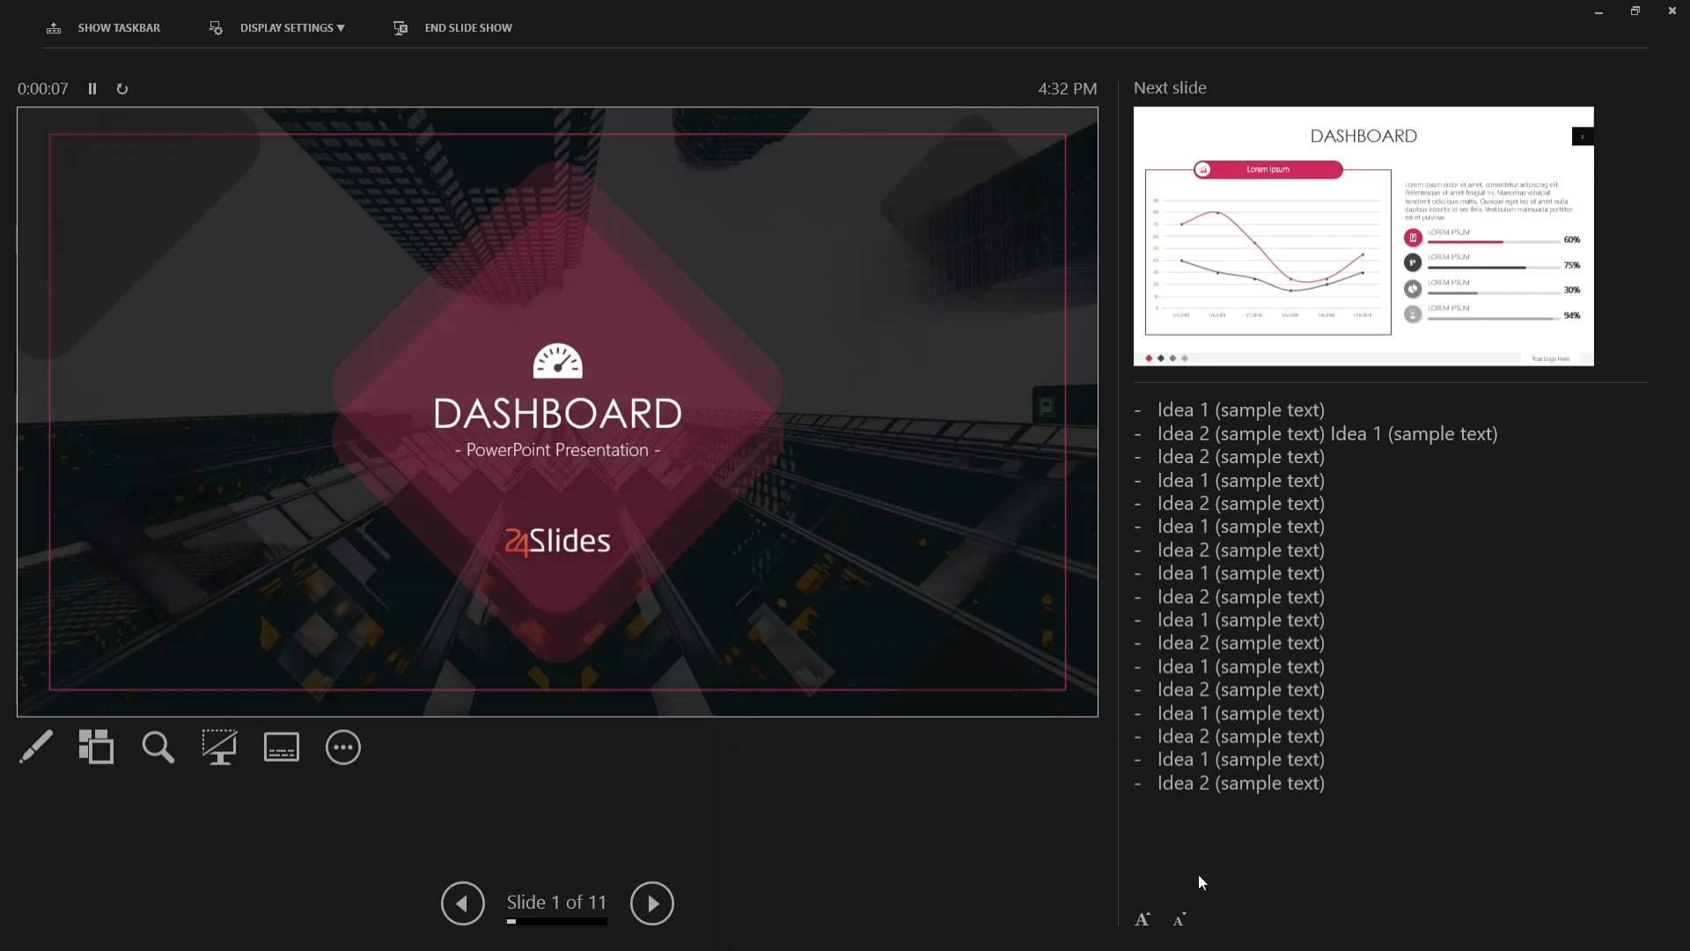
- Shrink the presenter notes text four steps, then enlarge it three steps
click(1178, 919)
click(1178, 919)
click(1177, 919)
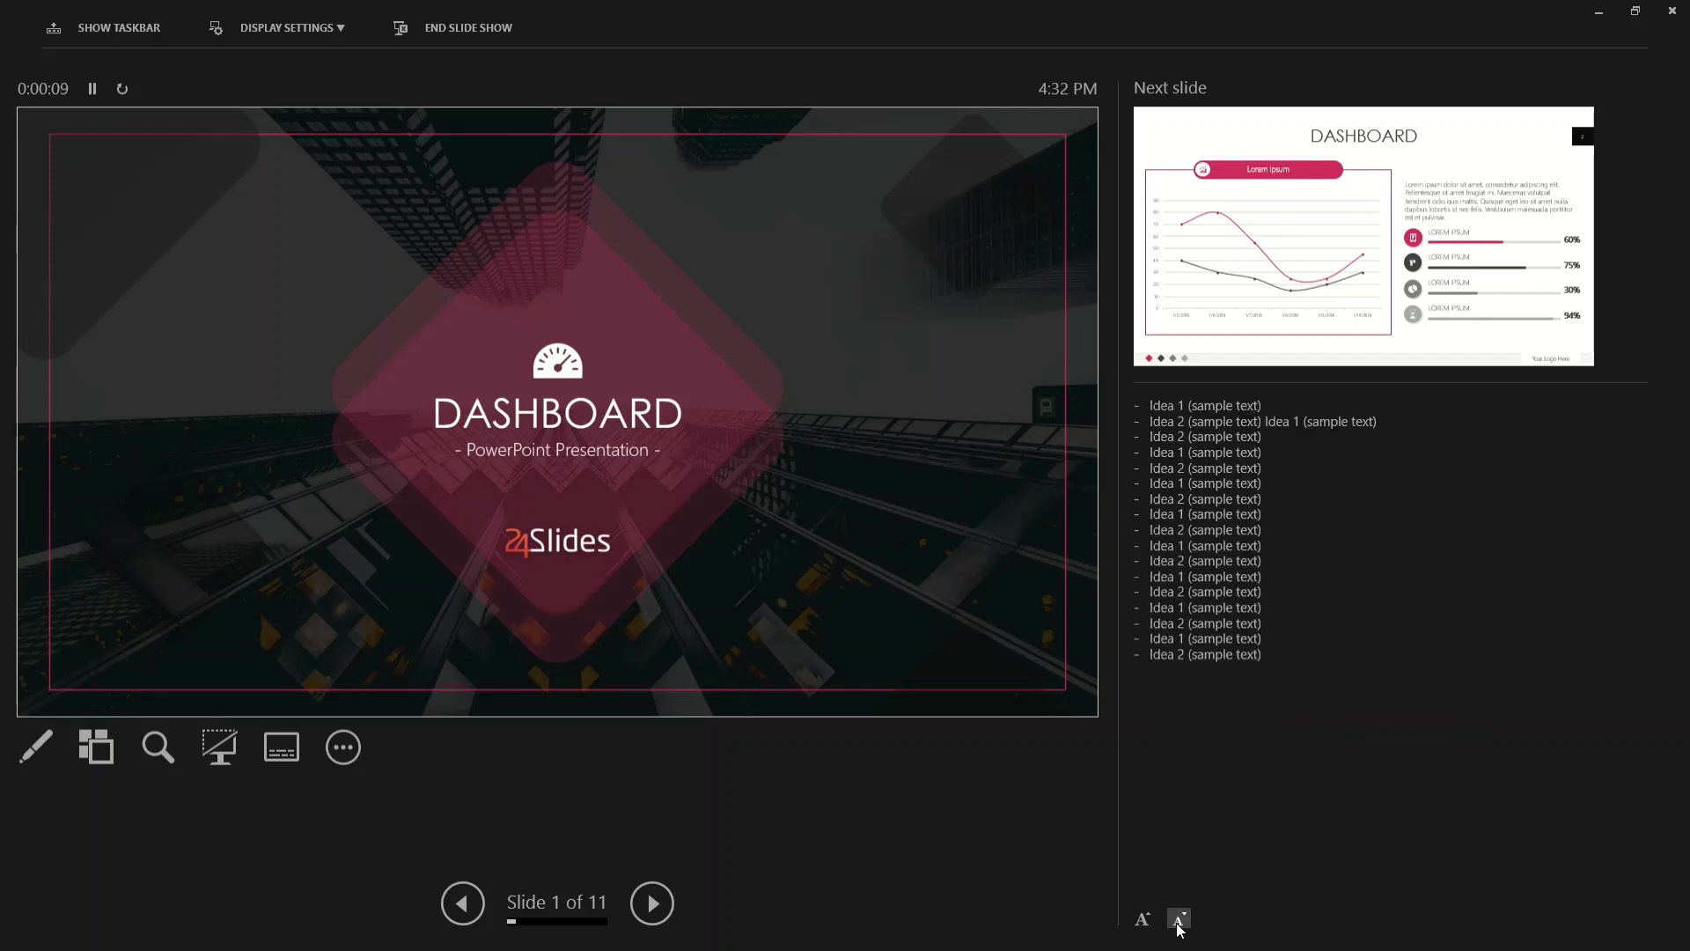
click(1178, 919)
click(1178, 920)
click(1141, 919)
click(1142, 919)
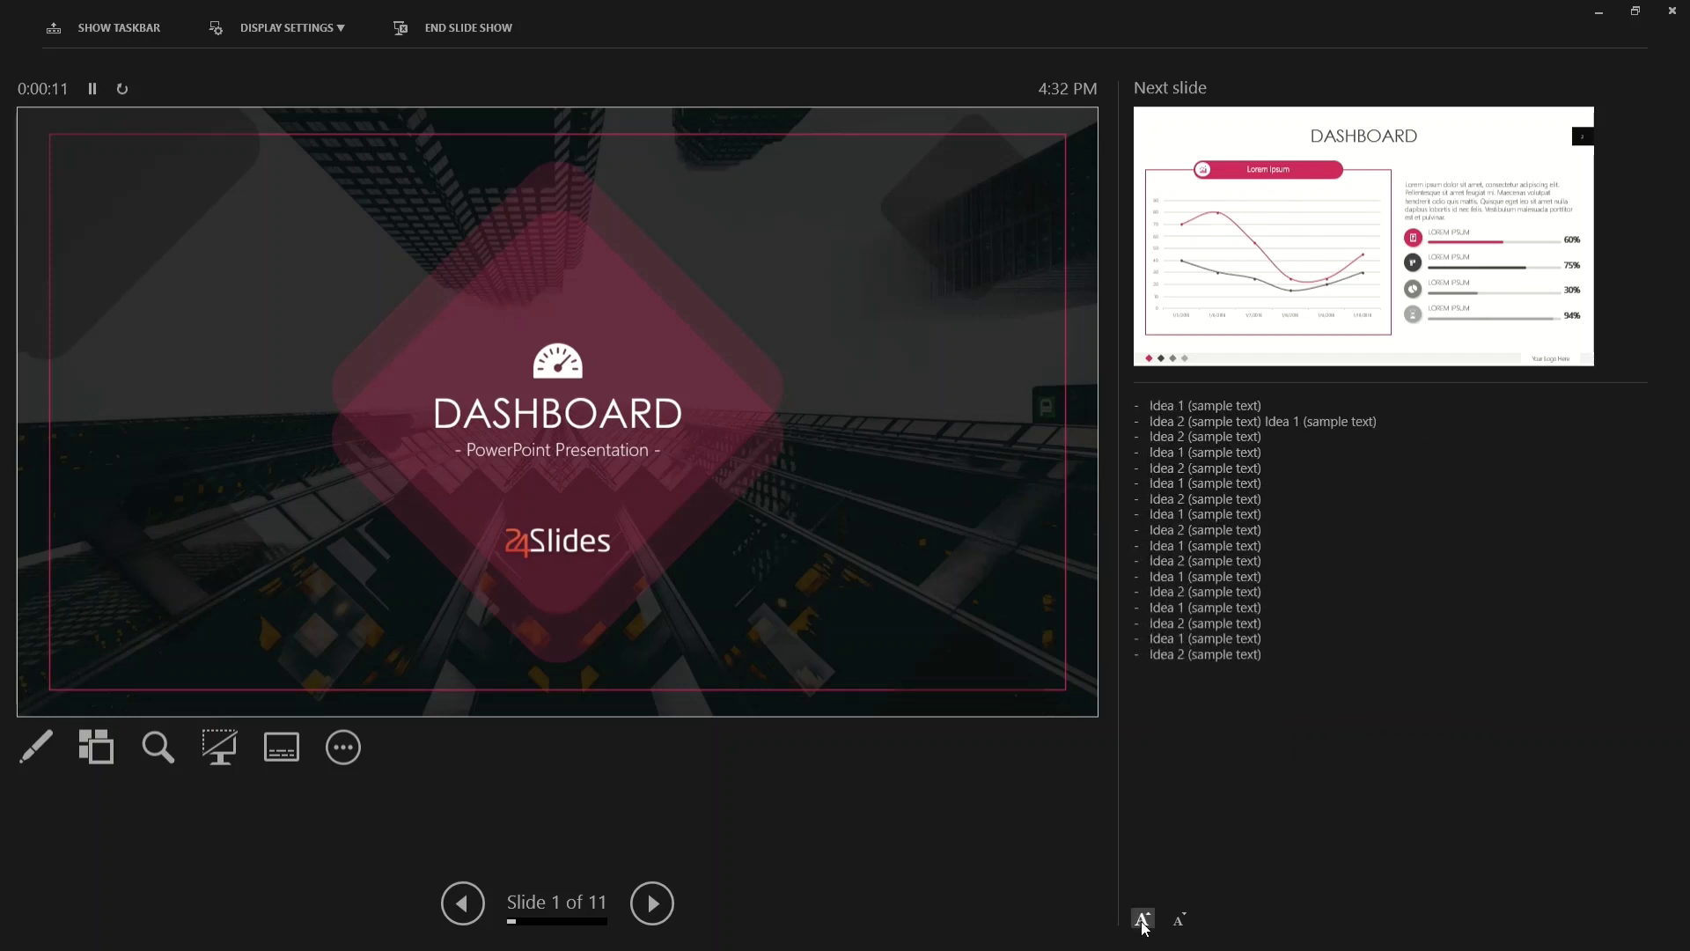
click(1142, 919)
click(1141, 919)
click(1141, 919)
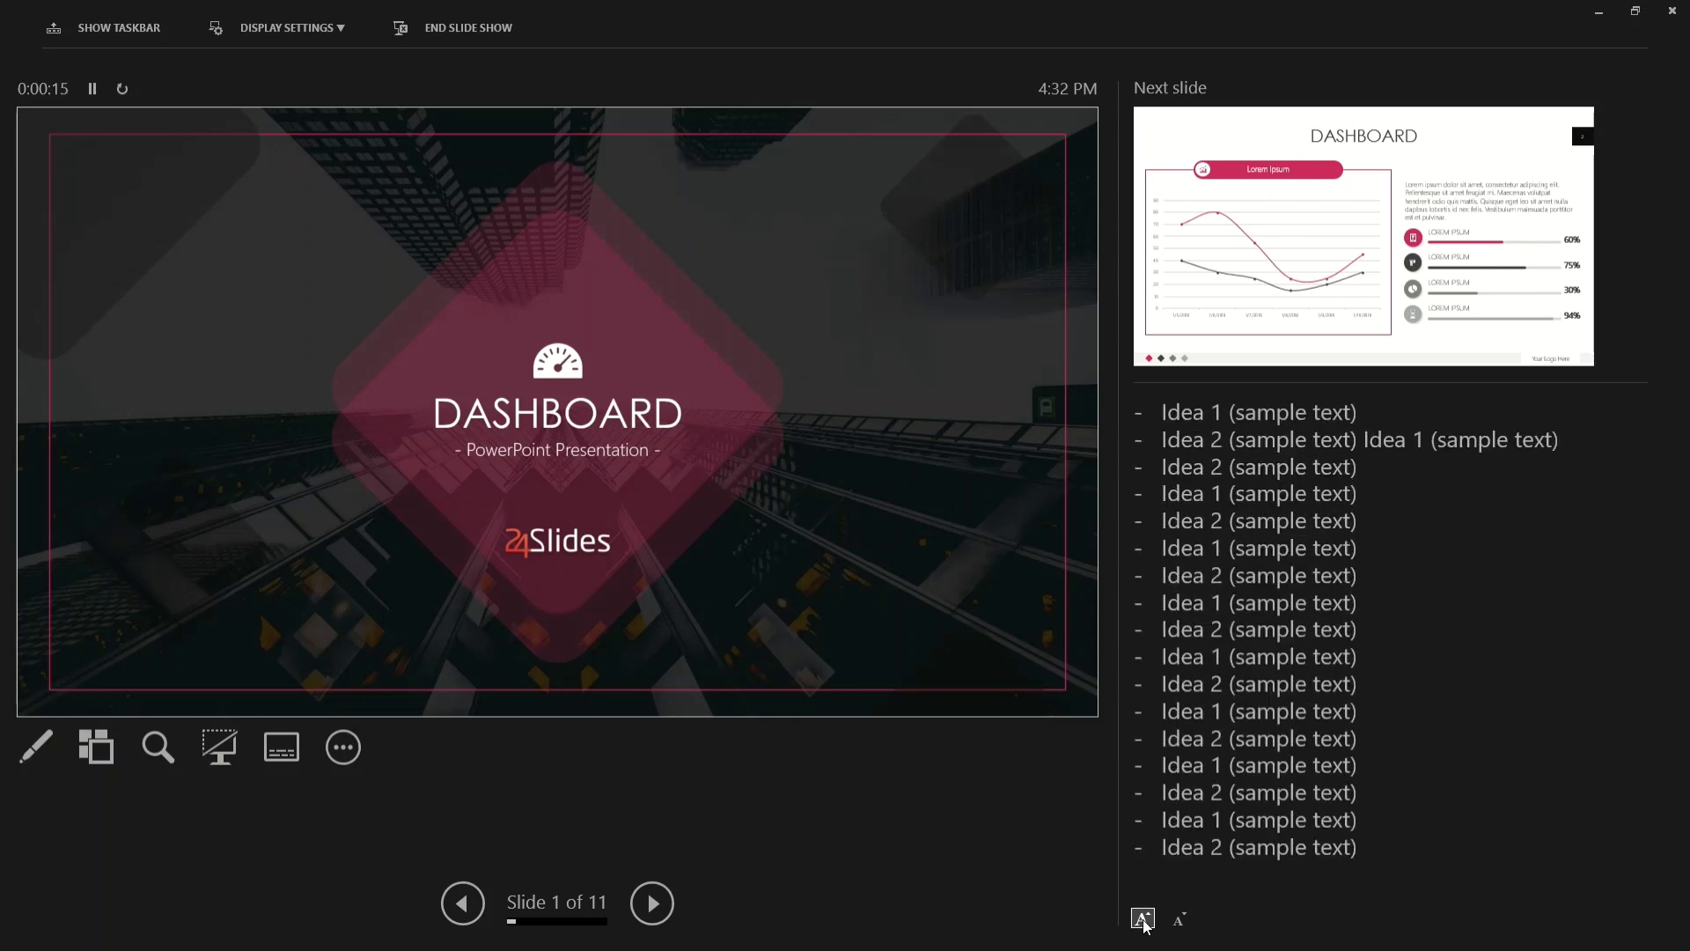
- Make the pen the active ink tool after briefly trying the laser pointer
click(44, 752)
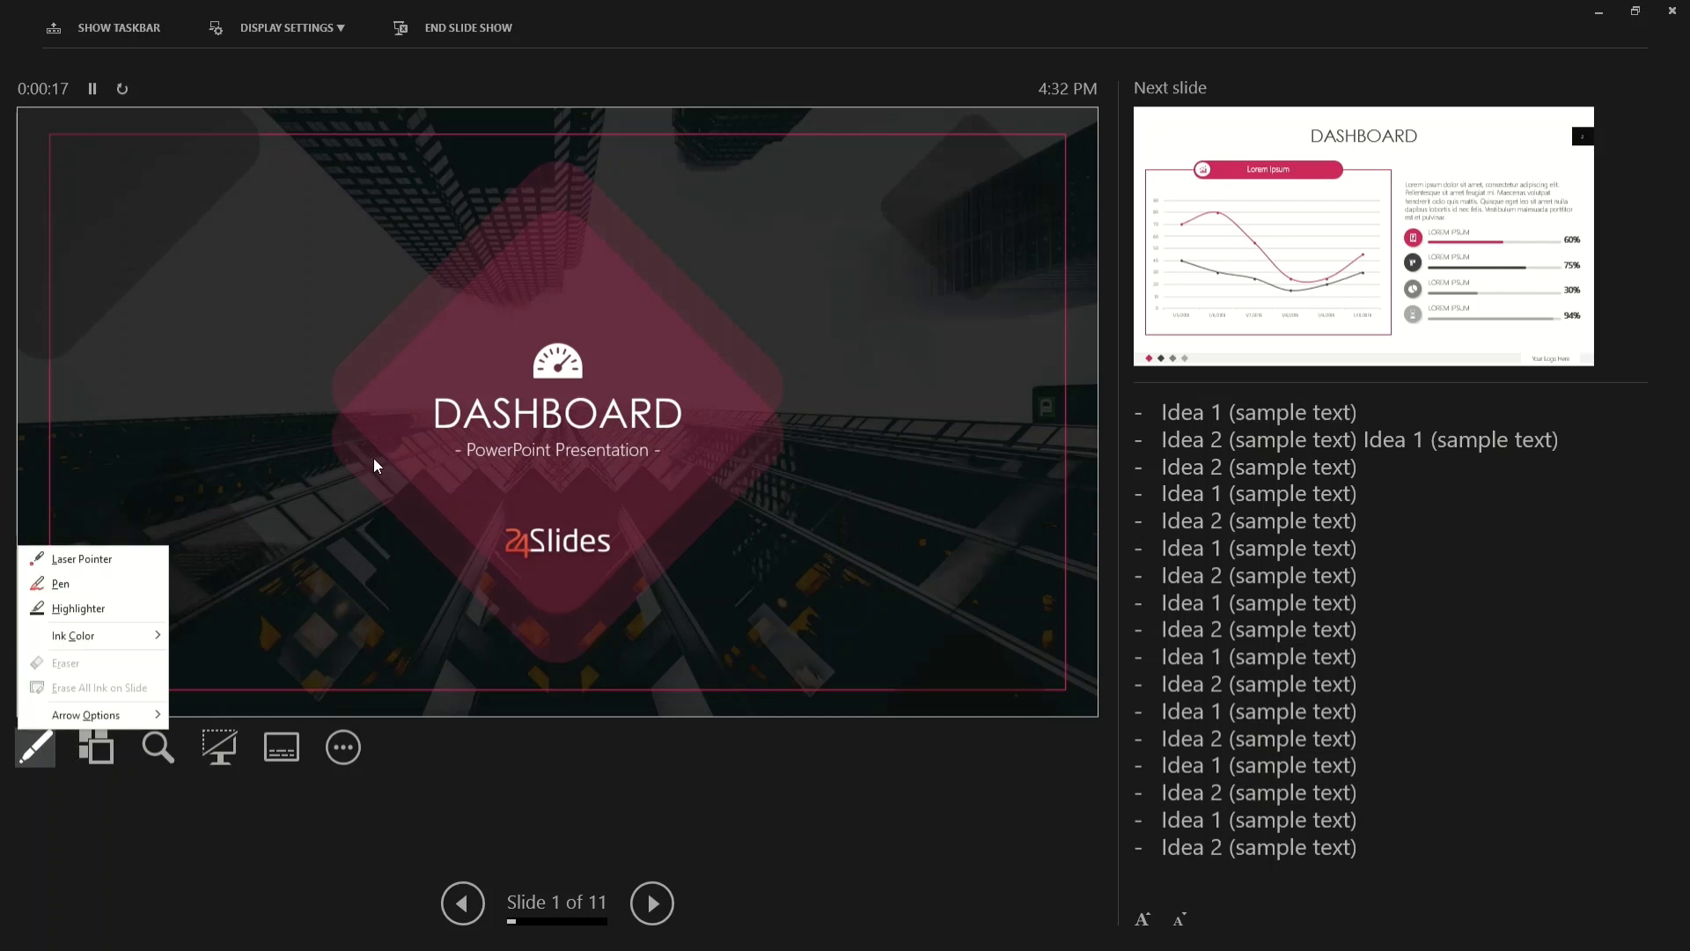
click(82, 560)
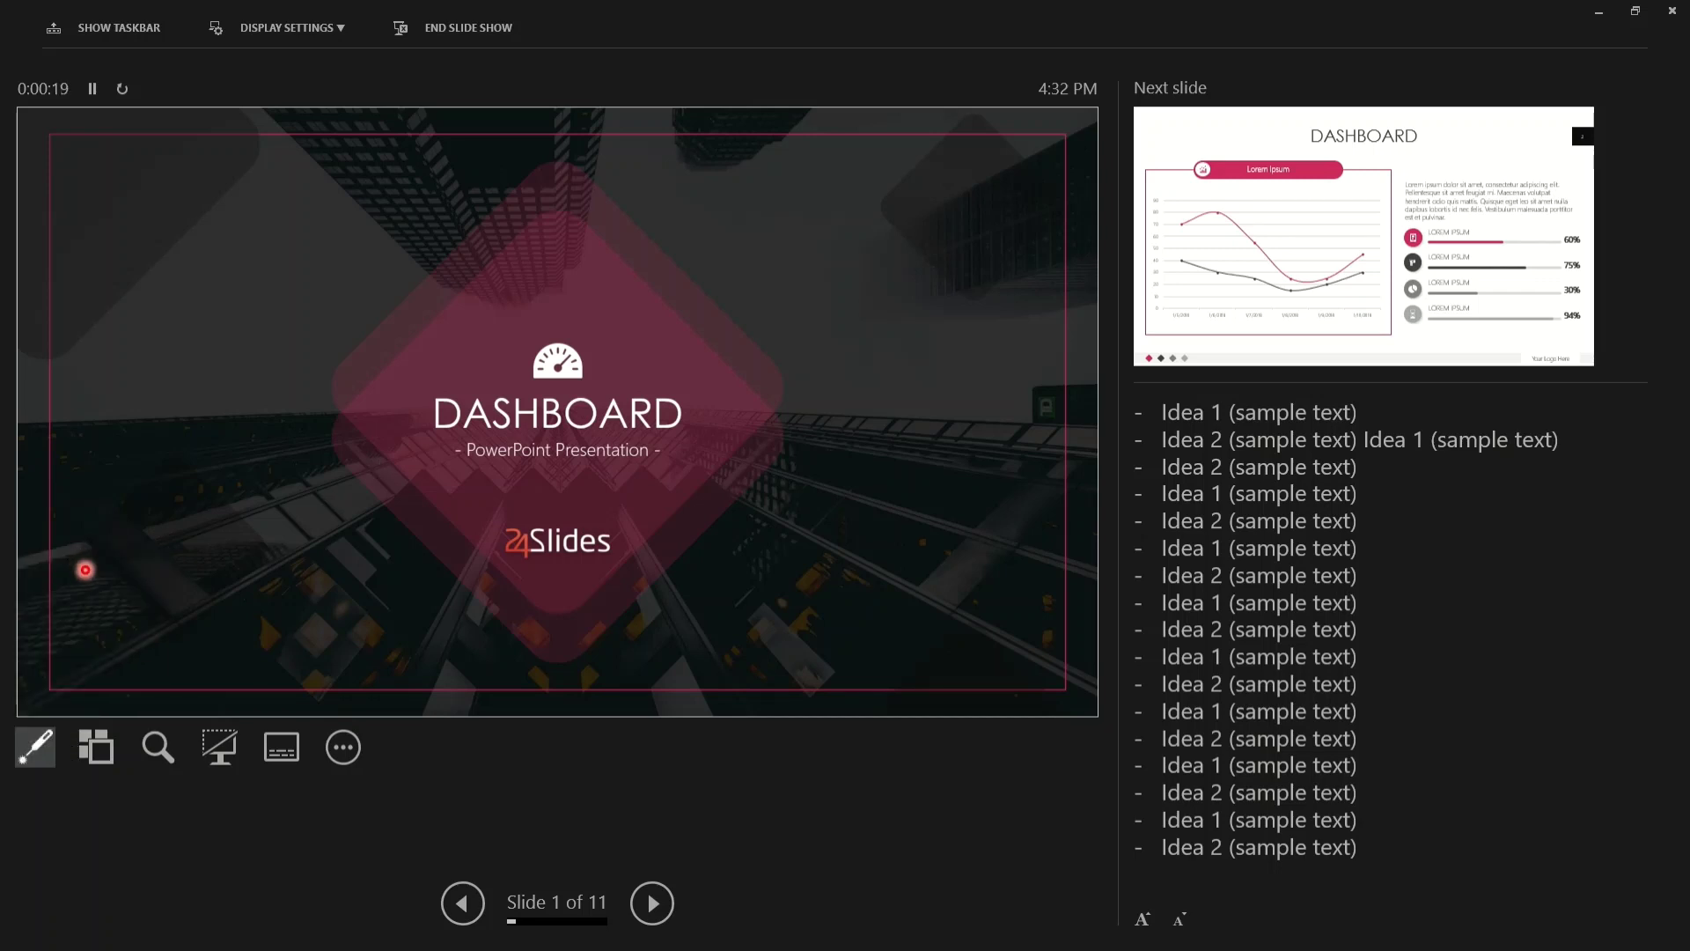
click(41, 761)
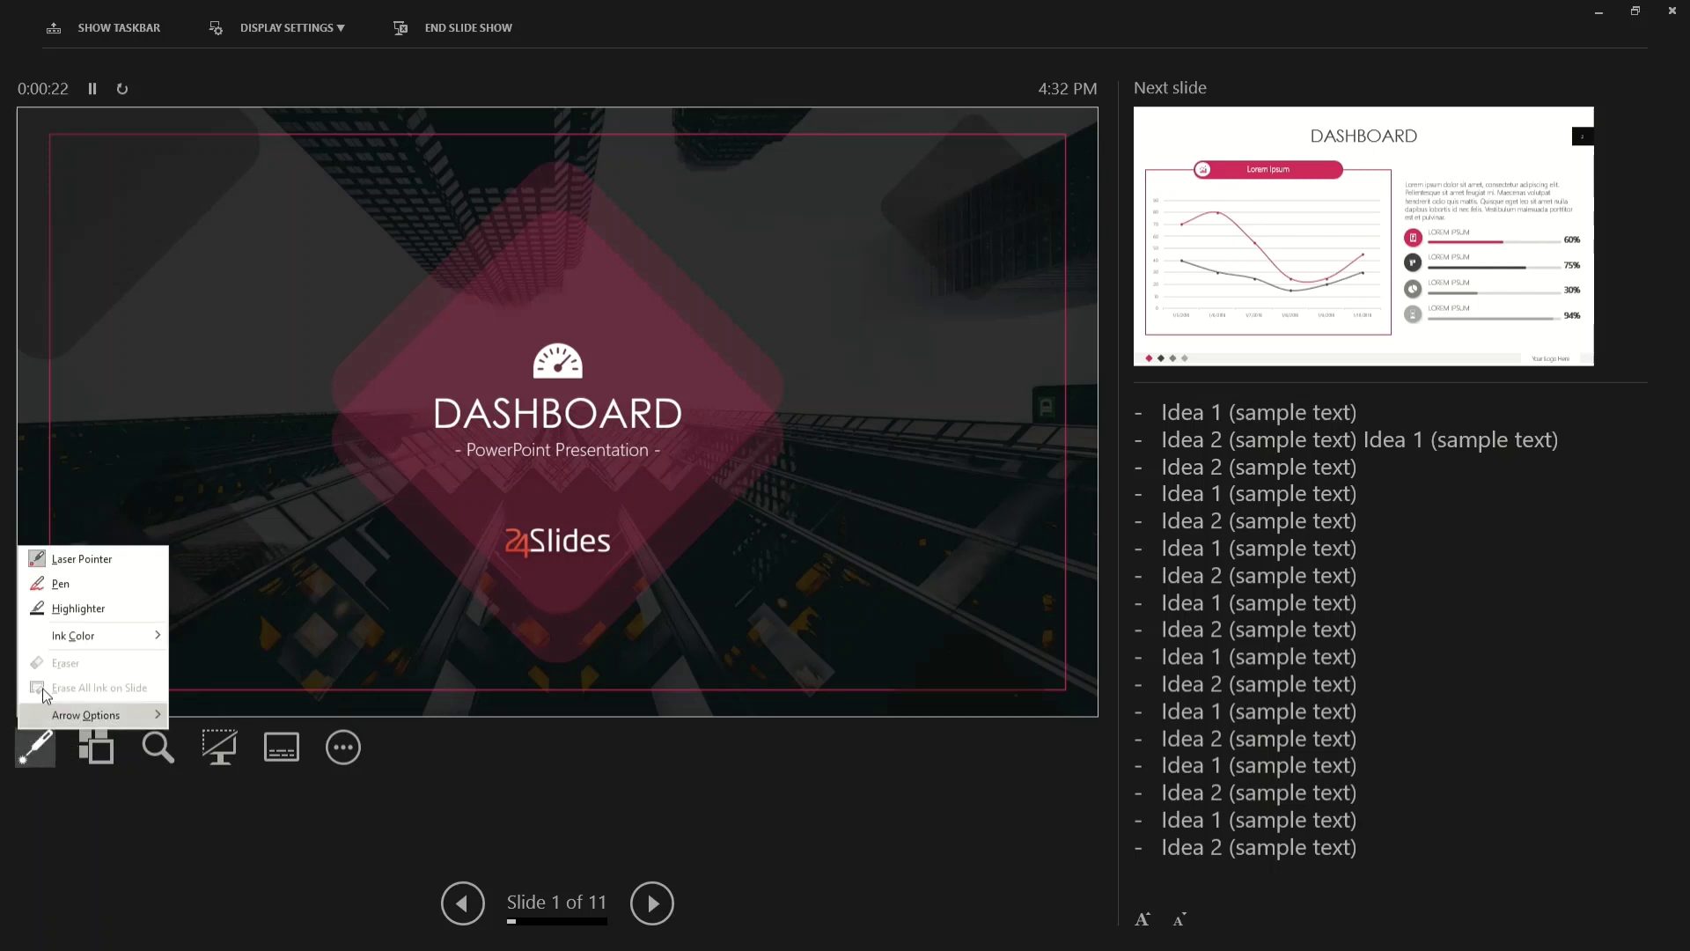
click(59, 585)
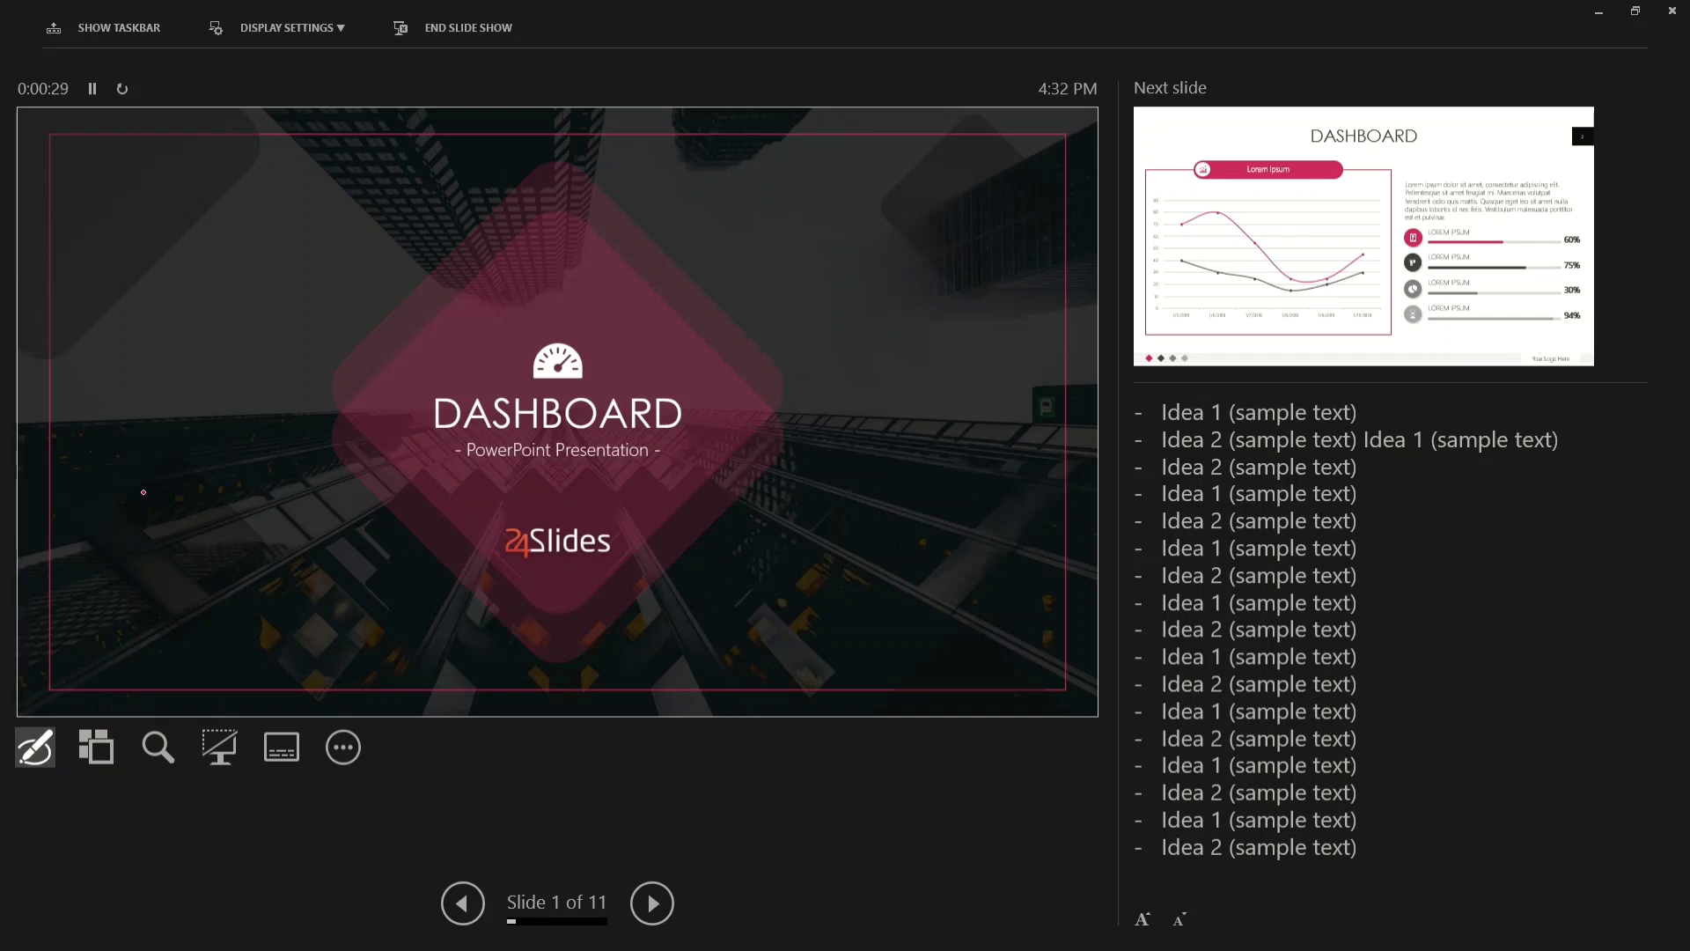
- Circle the DASHBOARD title and write 'x + y = z' in red ink, then erase all ink
mouse_move(143, 492)
mouse_down()
mouse_move(198, 414)
mouse_move(233, 585)
mouse_move(370, 414)
mouse_move(731, 453)
mouse_move(796, 387)
mouse_move(704, 493)
mouse_up()
drag(151, 214, 165, 279)
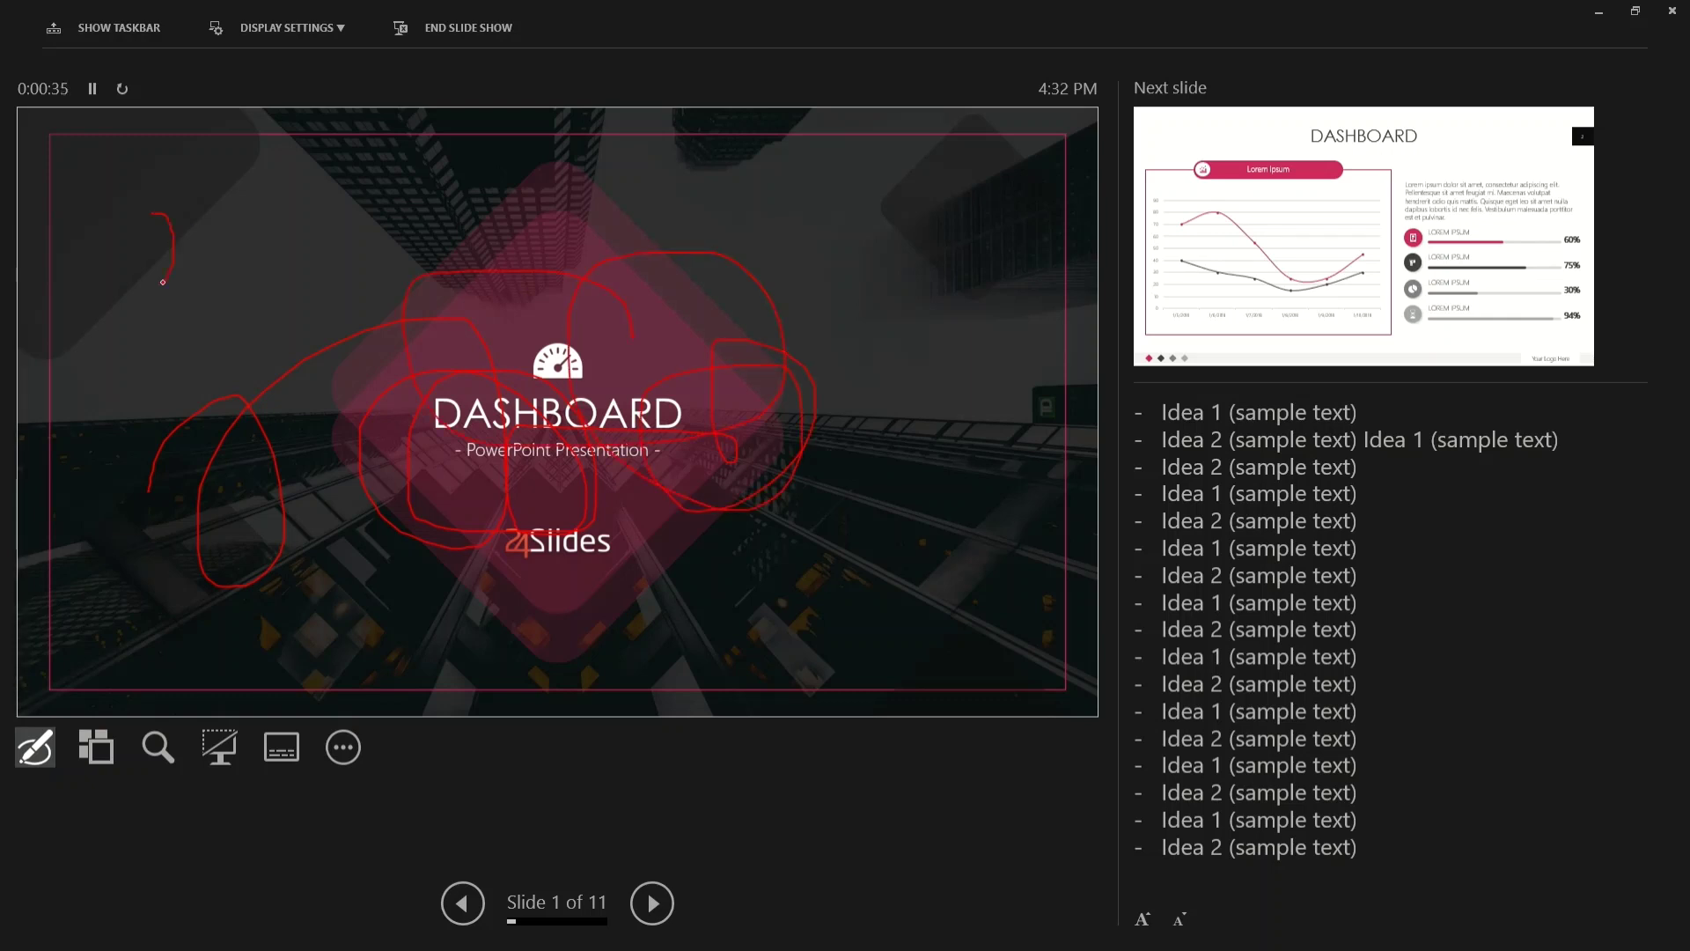
mouse_move(182, 183)
mouse_down()
mouse_move(185, 260)
mouse_move(269, 221)
mouse_move(262, 284)
mouse_up()
mouse_move(337, 218)
mouse_down()
mouse_move(337, 340)
mouse_move(318, 388)
mouse_up()
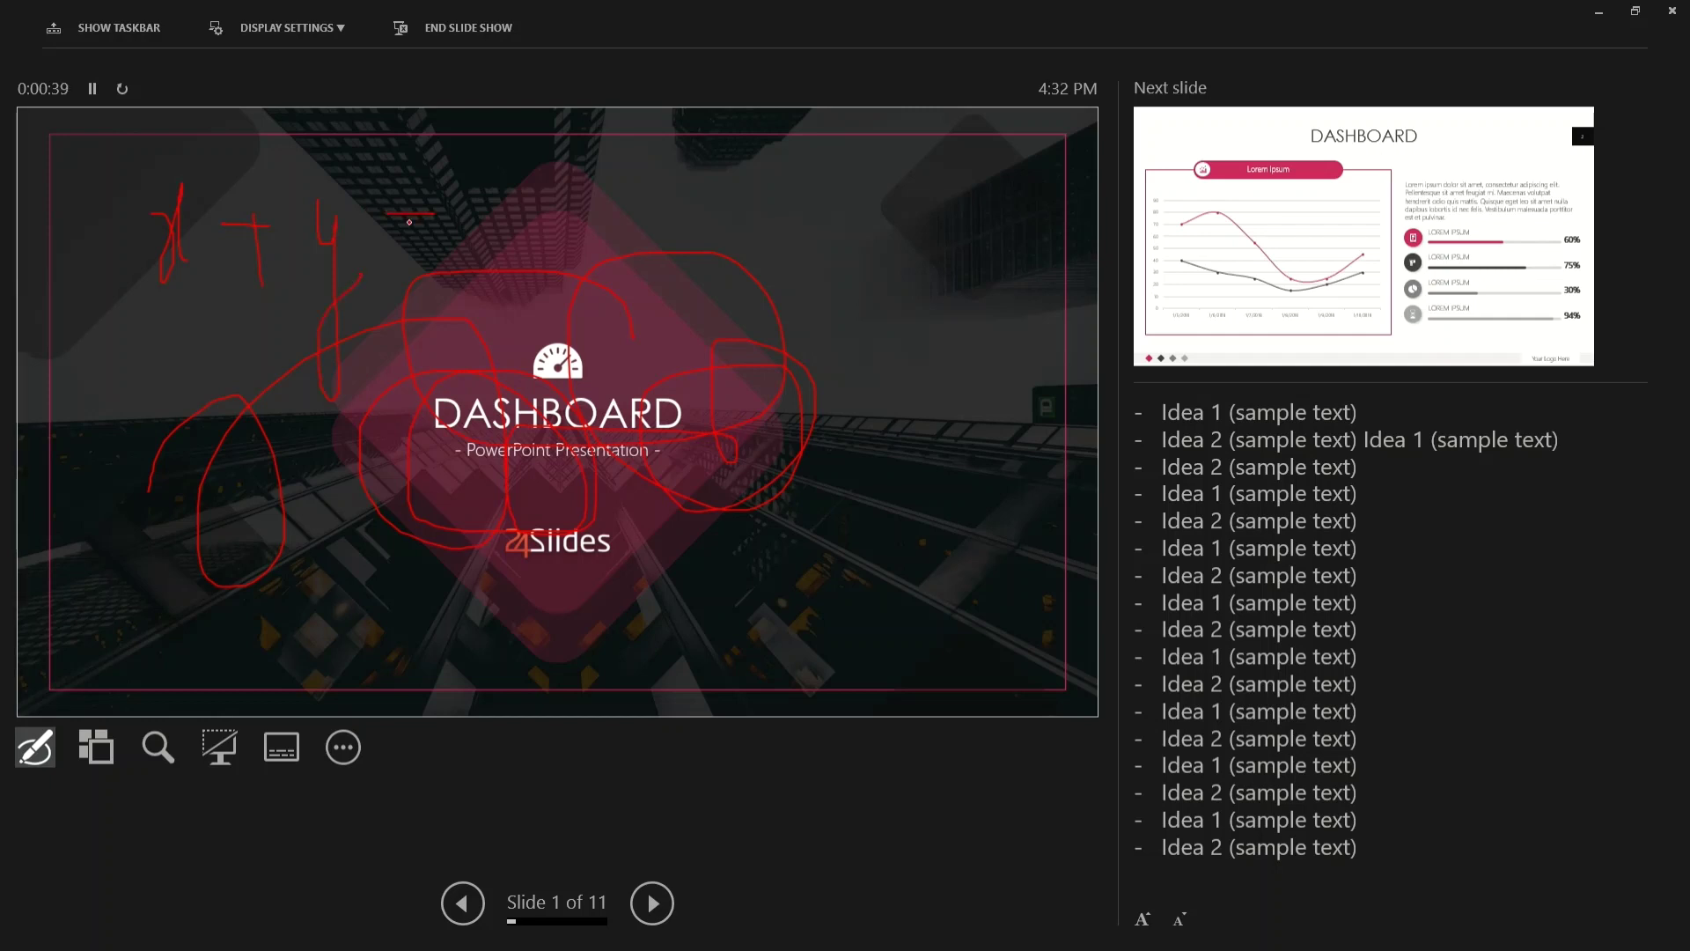
drag(410, 222, 462, 224)
click(37, 762)
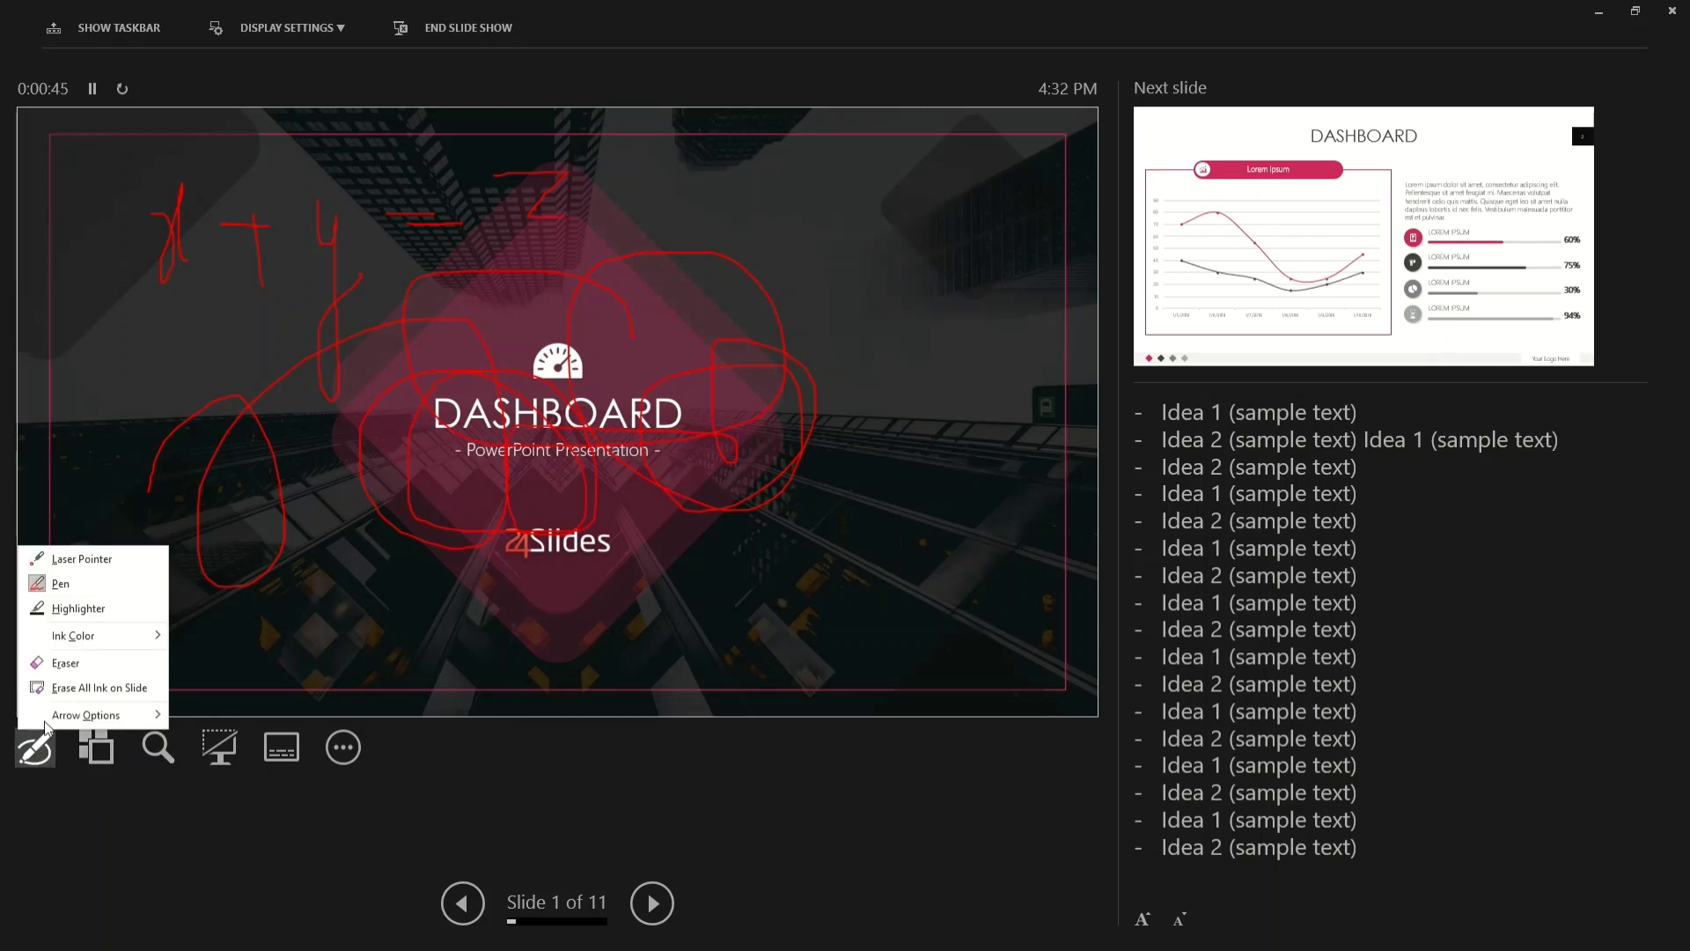
click(61, 688)
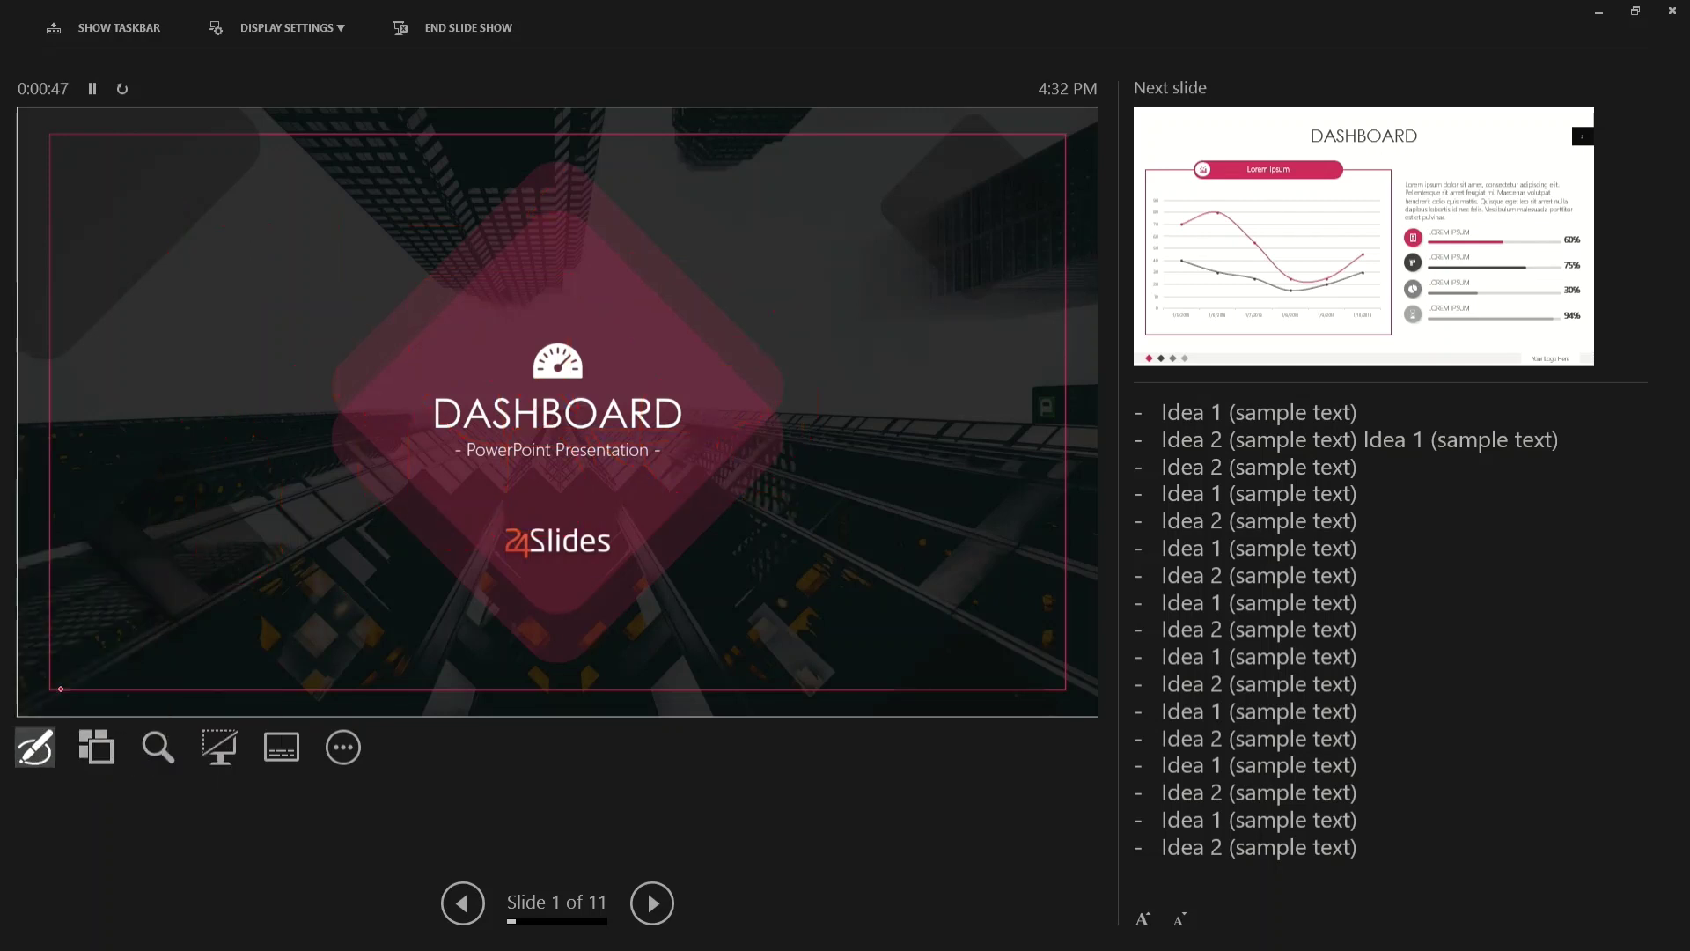
- Choose the Laser Pointer from the ink tool menu and point across slide 1
click(50, 748)
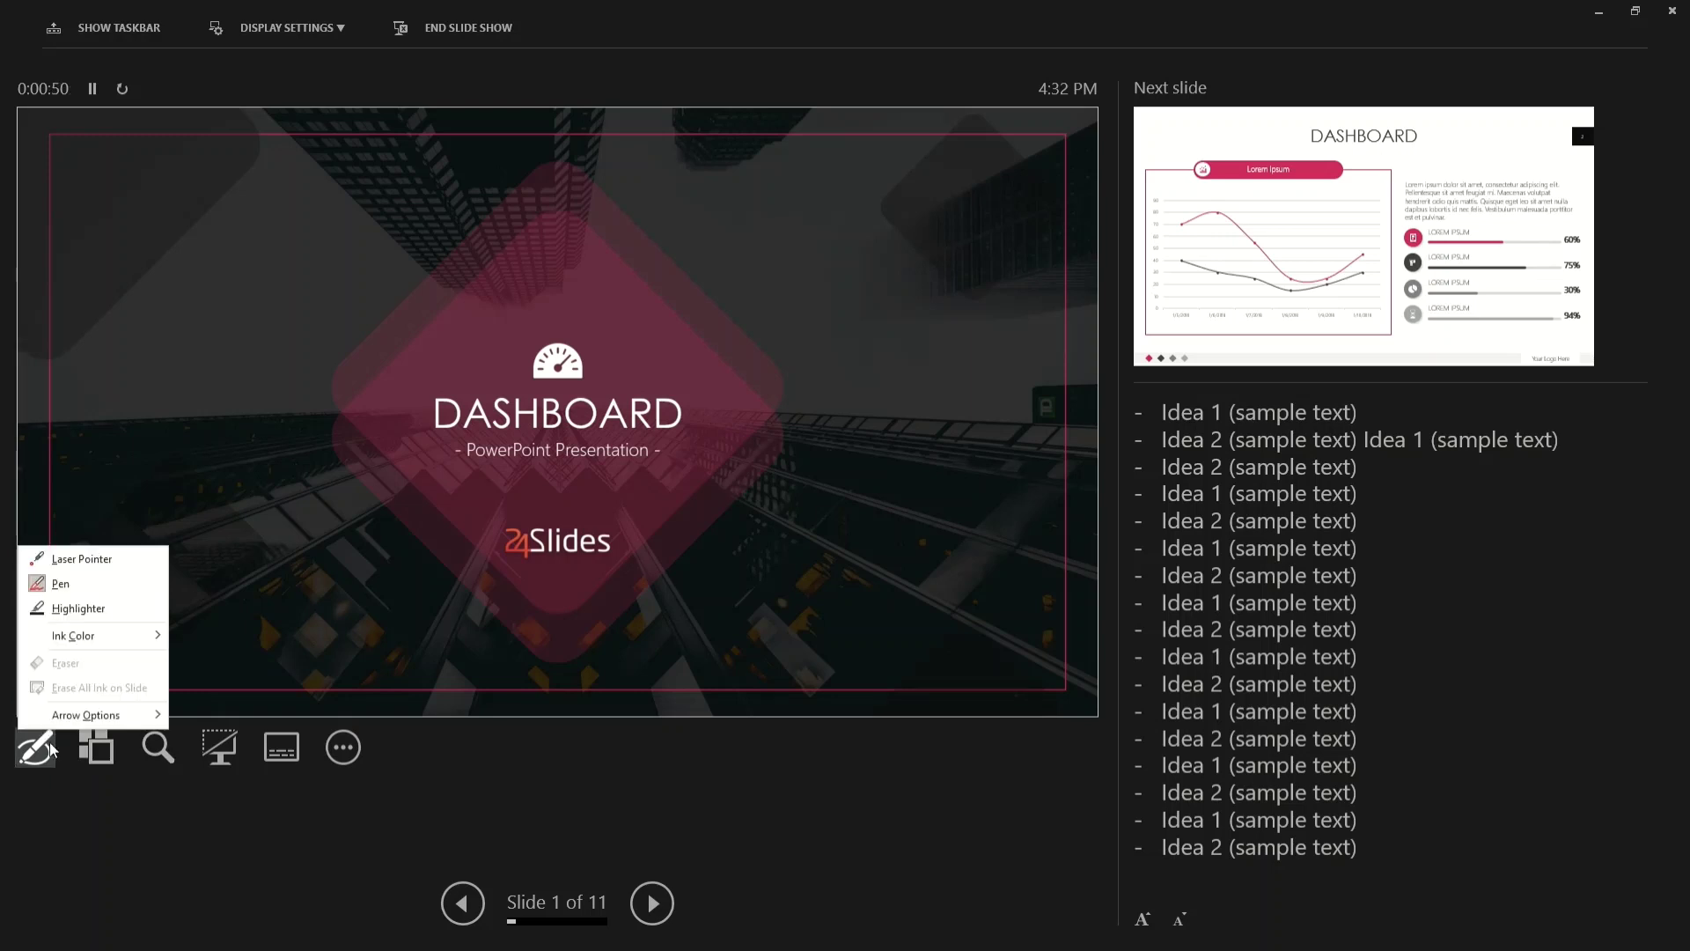
click(84, 560)
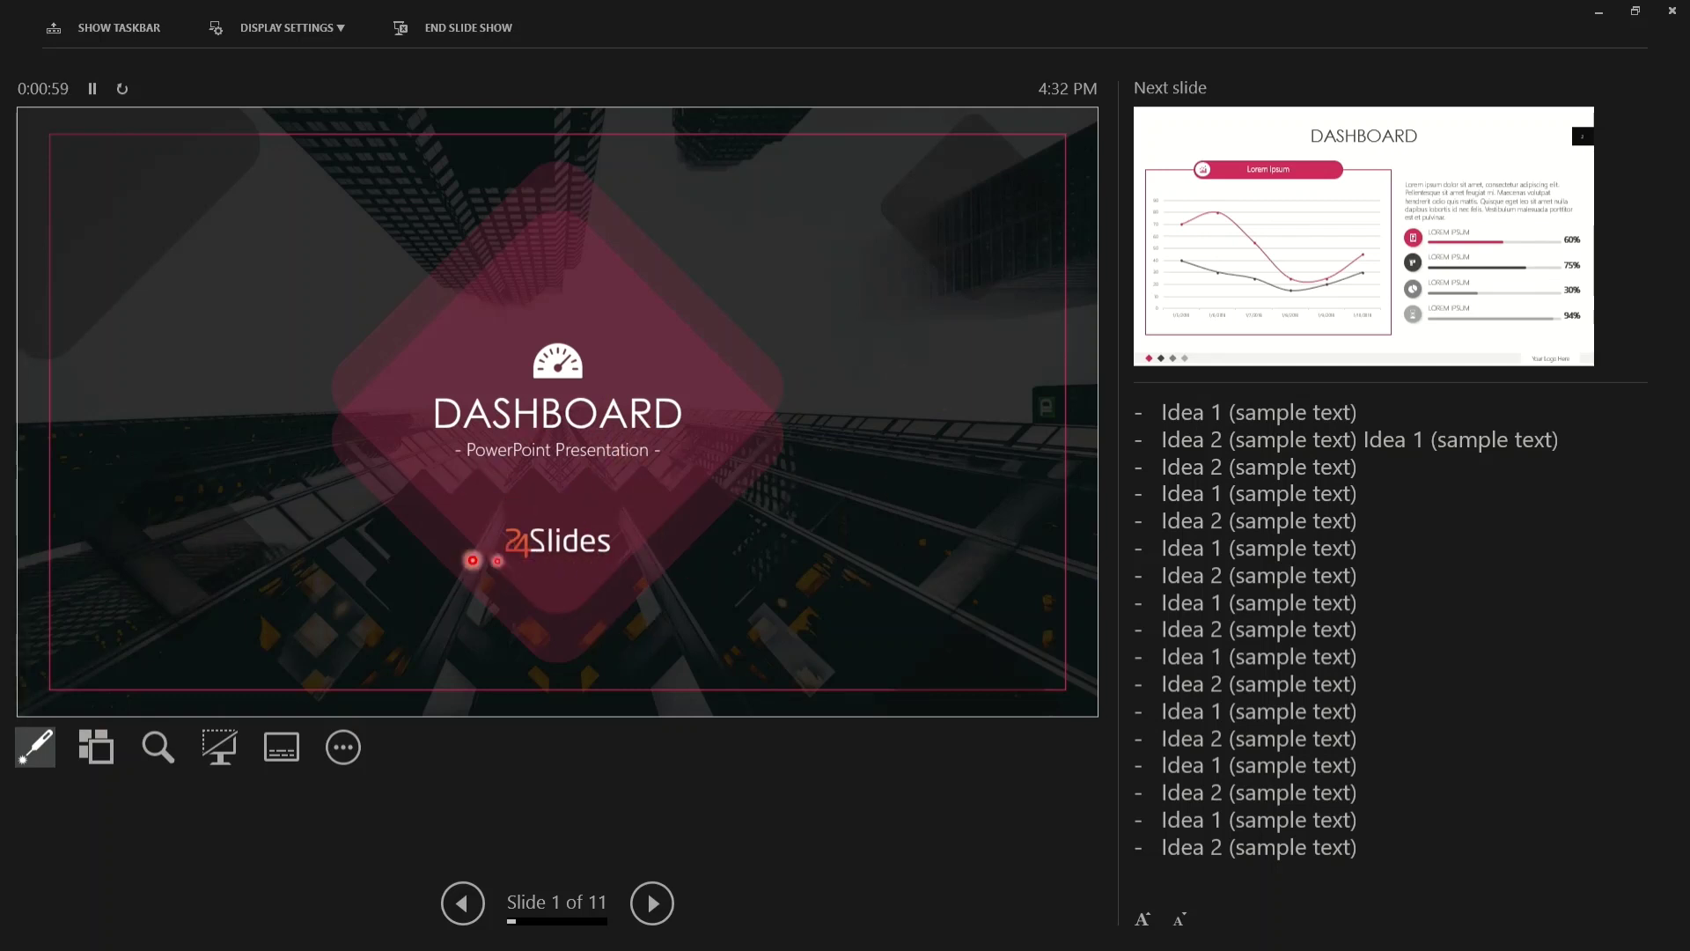
click(36, 747)
- Switch to a yellow highlighter and highlight slide 1's 24Slides logo and DASHBOARD title
mouse_move(97, 634)
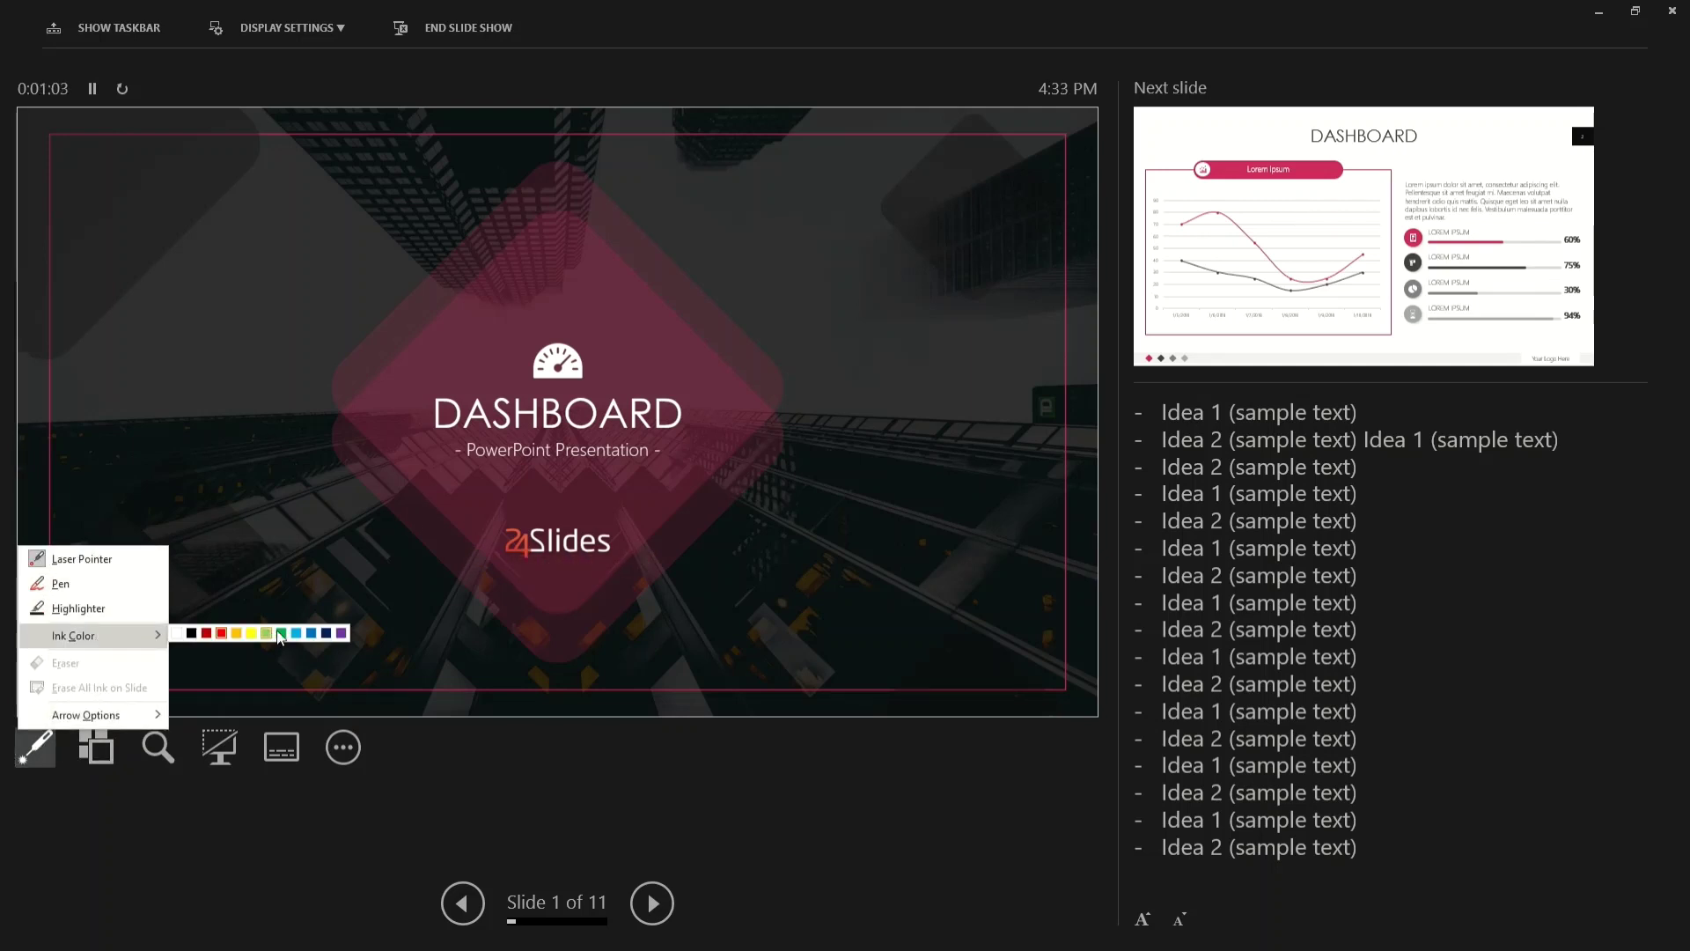
click(255, 635)
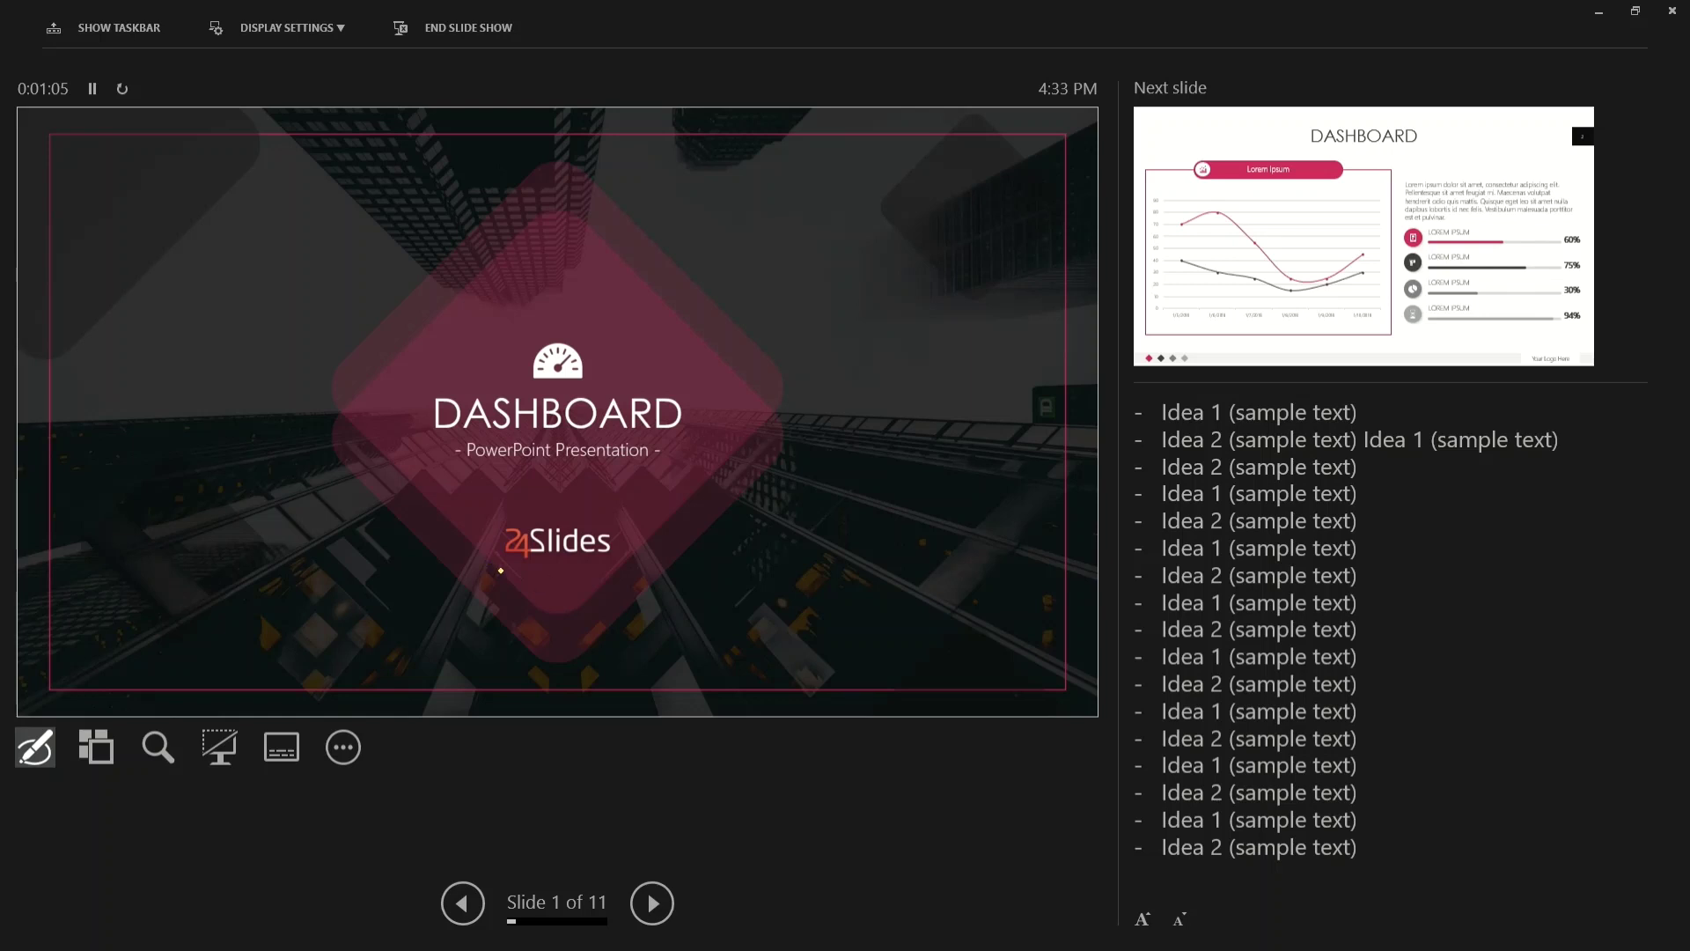
click(49, 751)
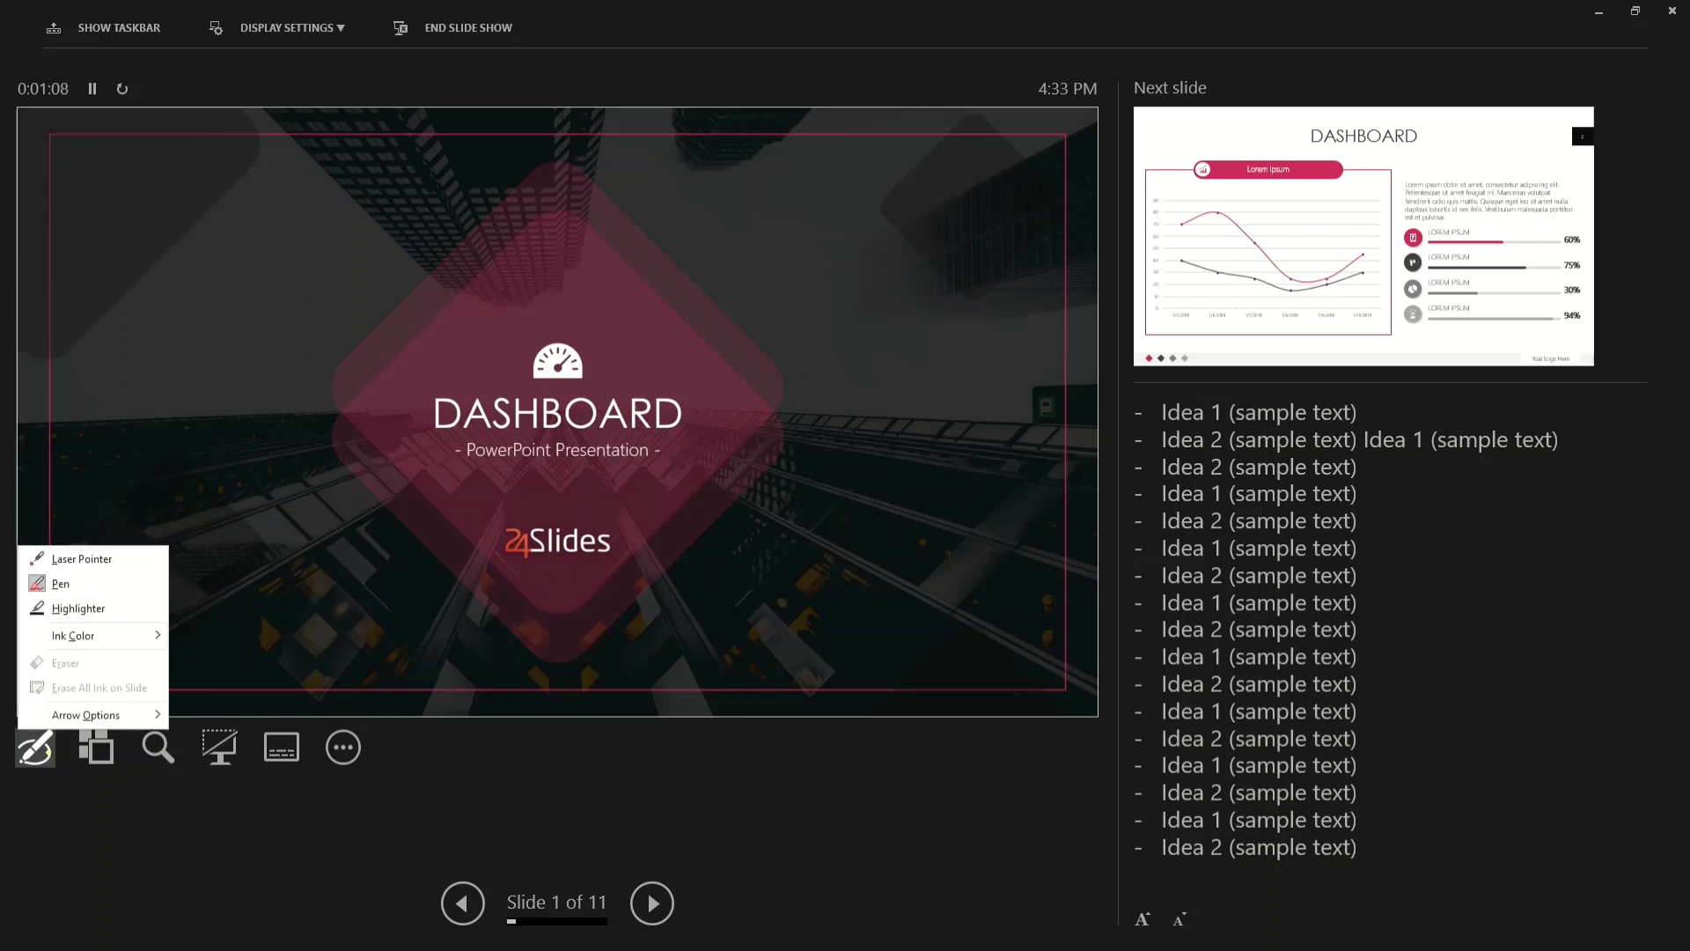
click(72, 610)
drag(634, 546, 379, 533)
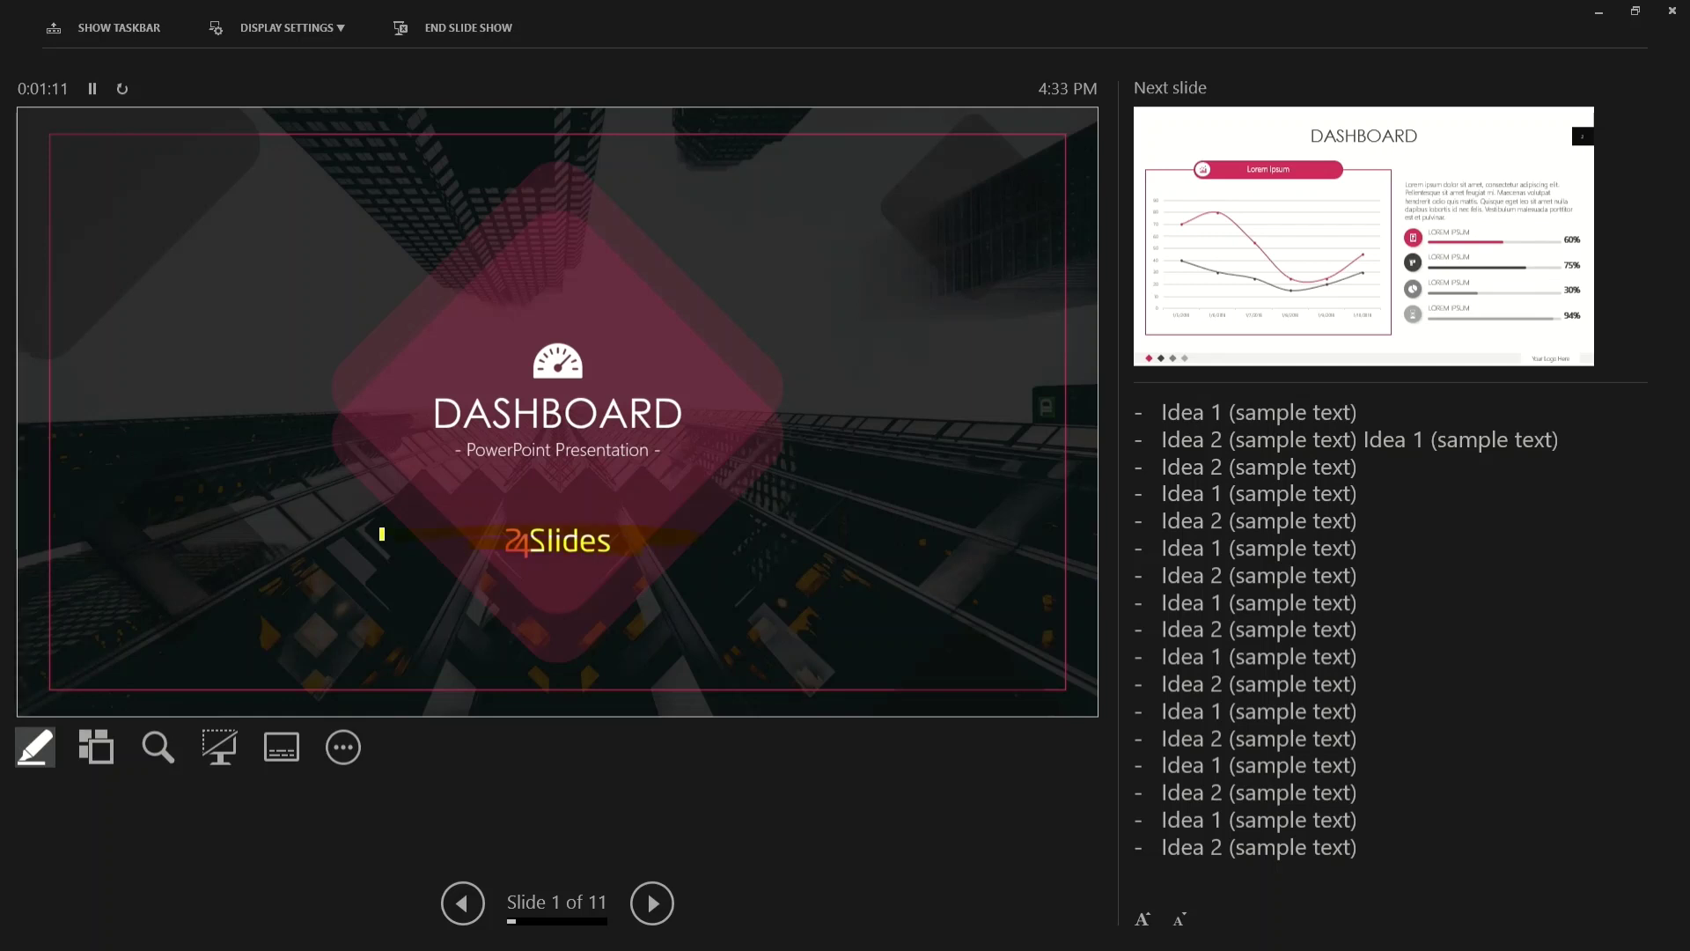
drag(704, 410, 413, 411)
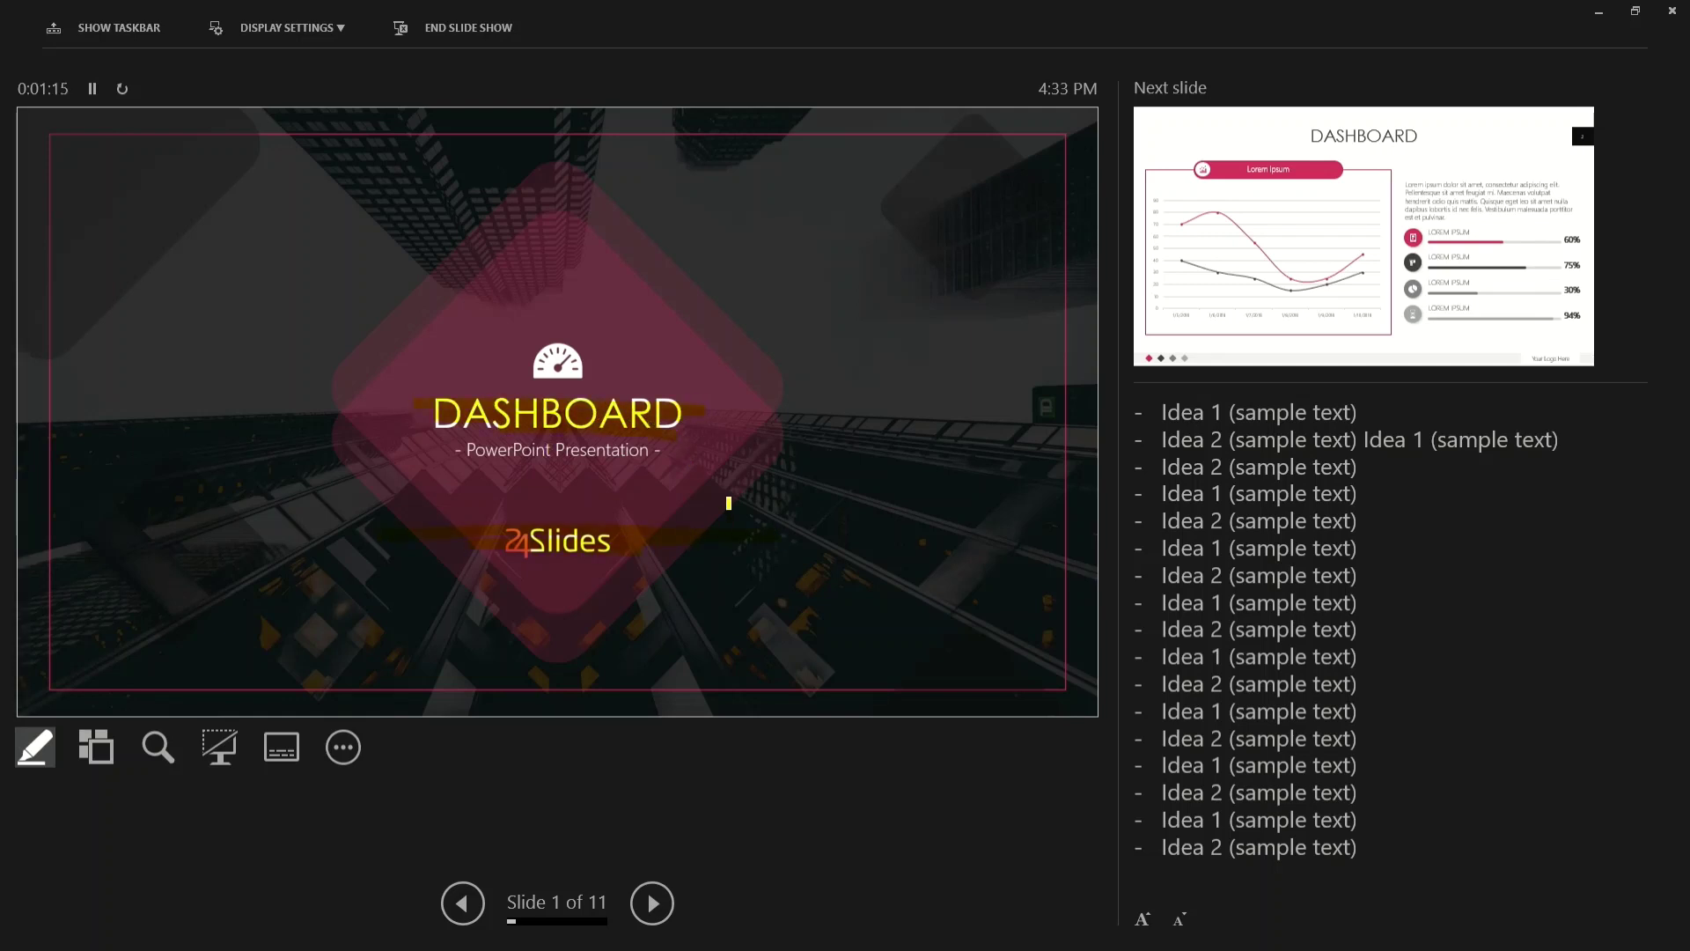
- On slide 2, highlight the chart, the paragraph lines and the DASHBOARD title in yellow
click(653, 903)
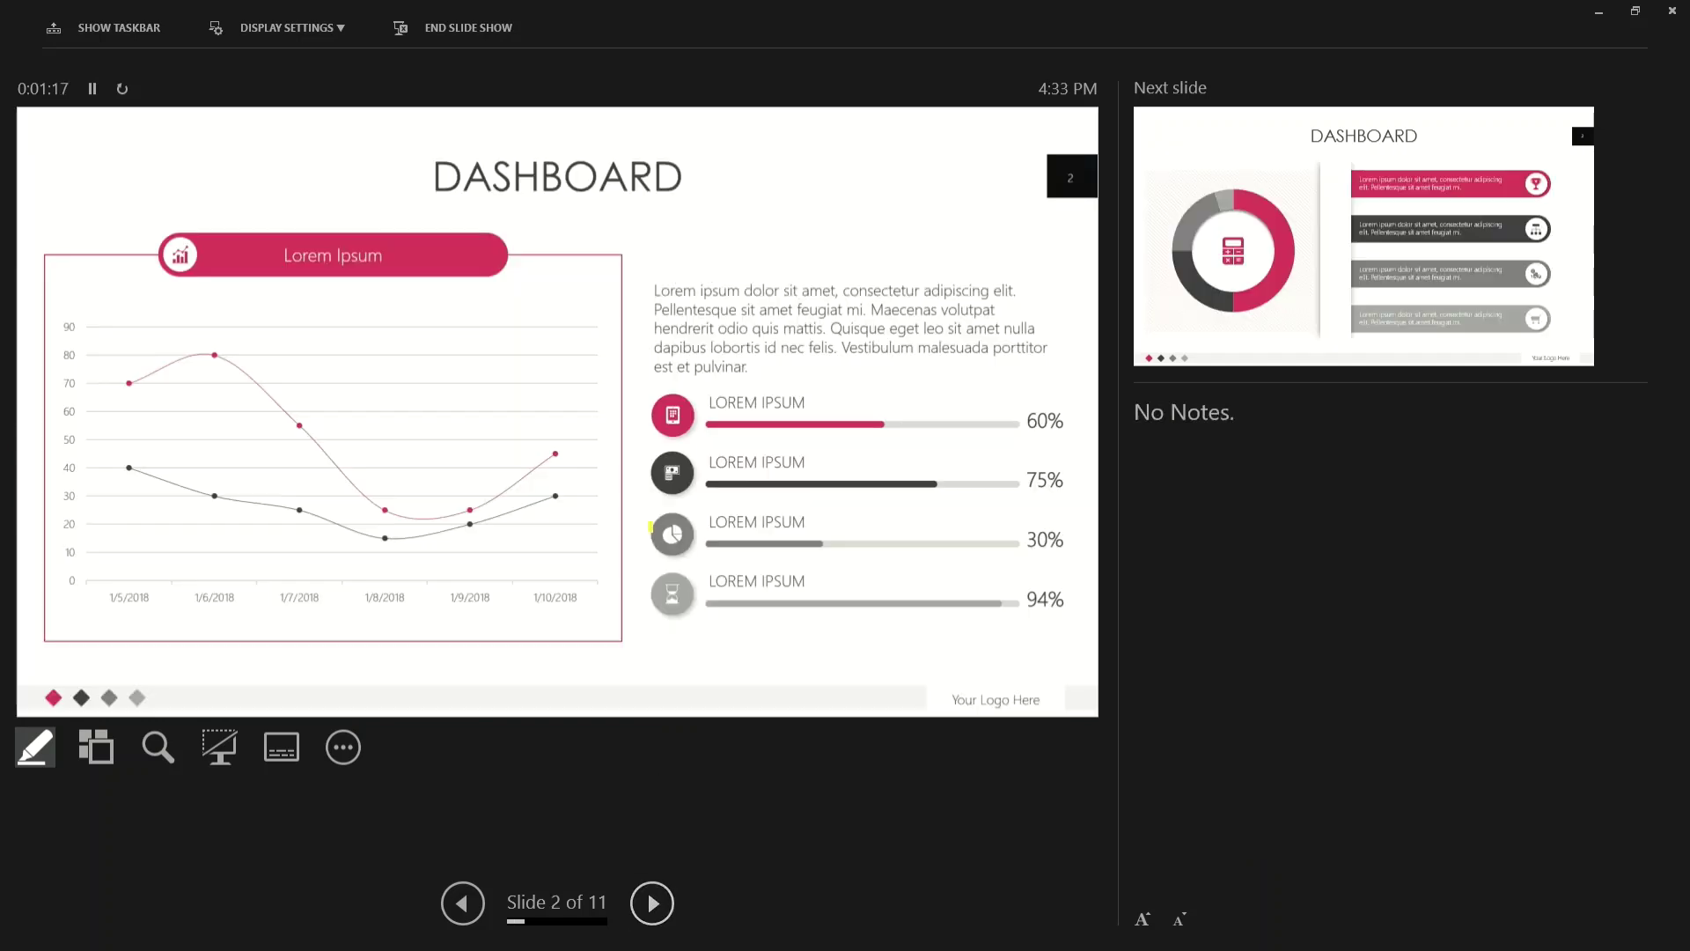
drag(576, 422, 428, 423)
mouse_move(272, 393)
mouse_down()
mouse_move(824, 401)
mouse_move(744, 313)
mouse_move(930, 327)
mouse_move(674, 332)
mouse_up()
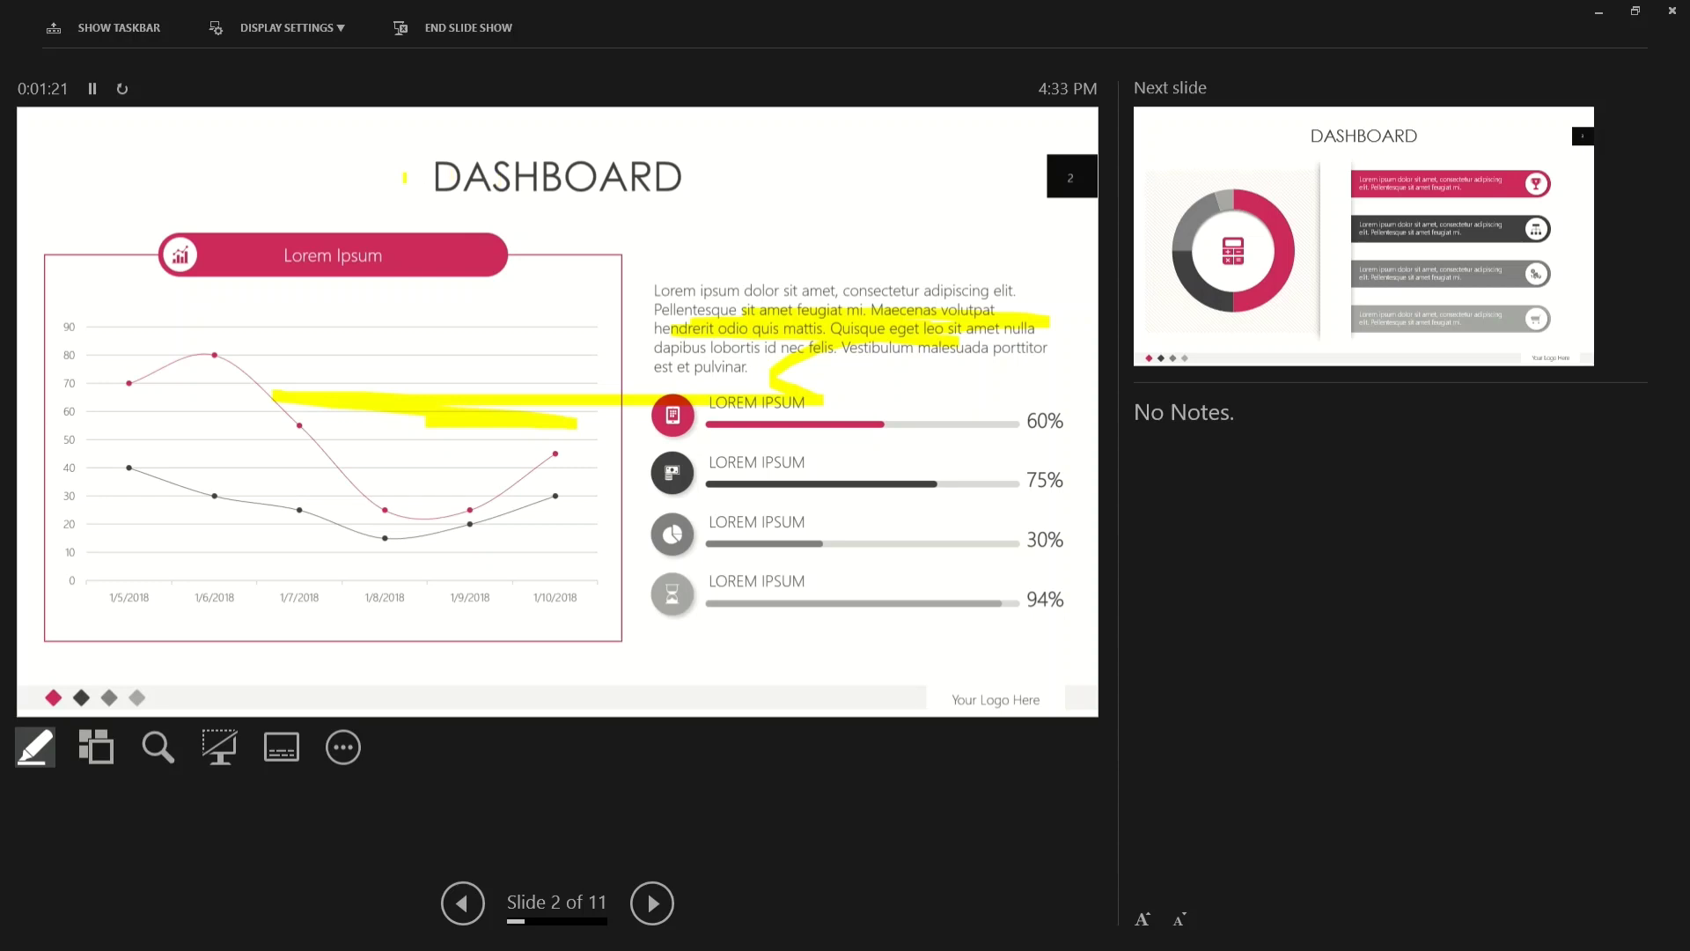
drag(406, 180, 885, 187)
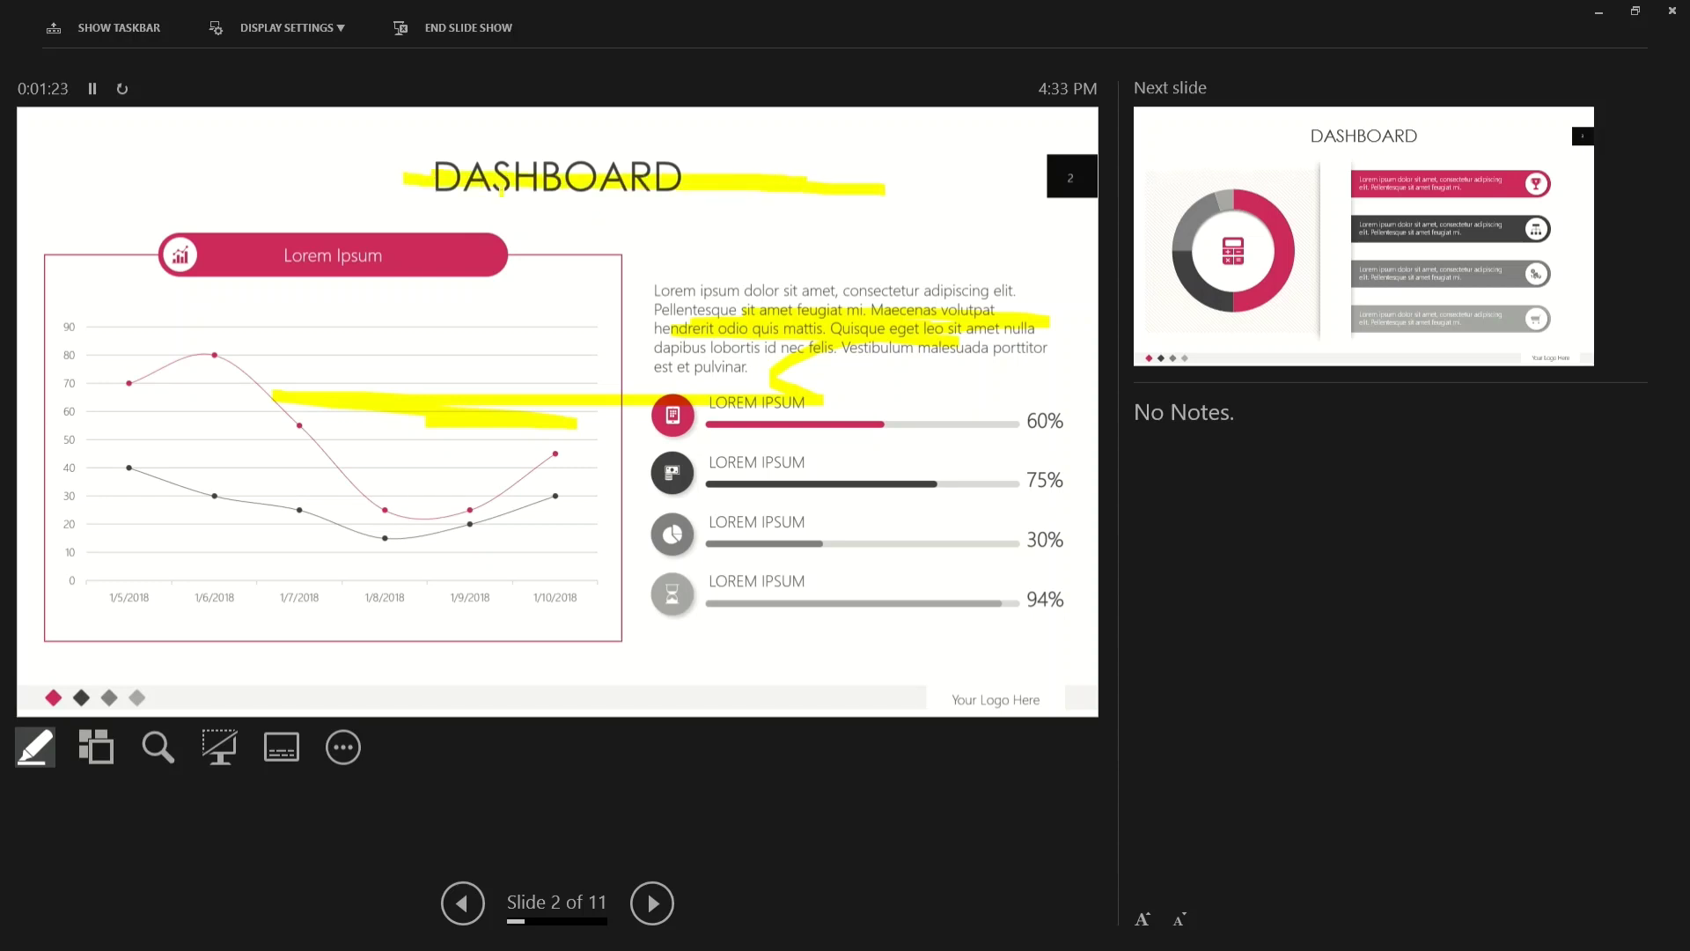
click(417, 614)
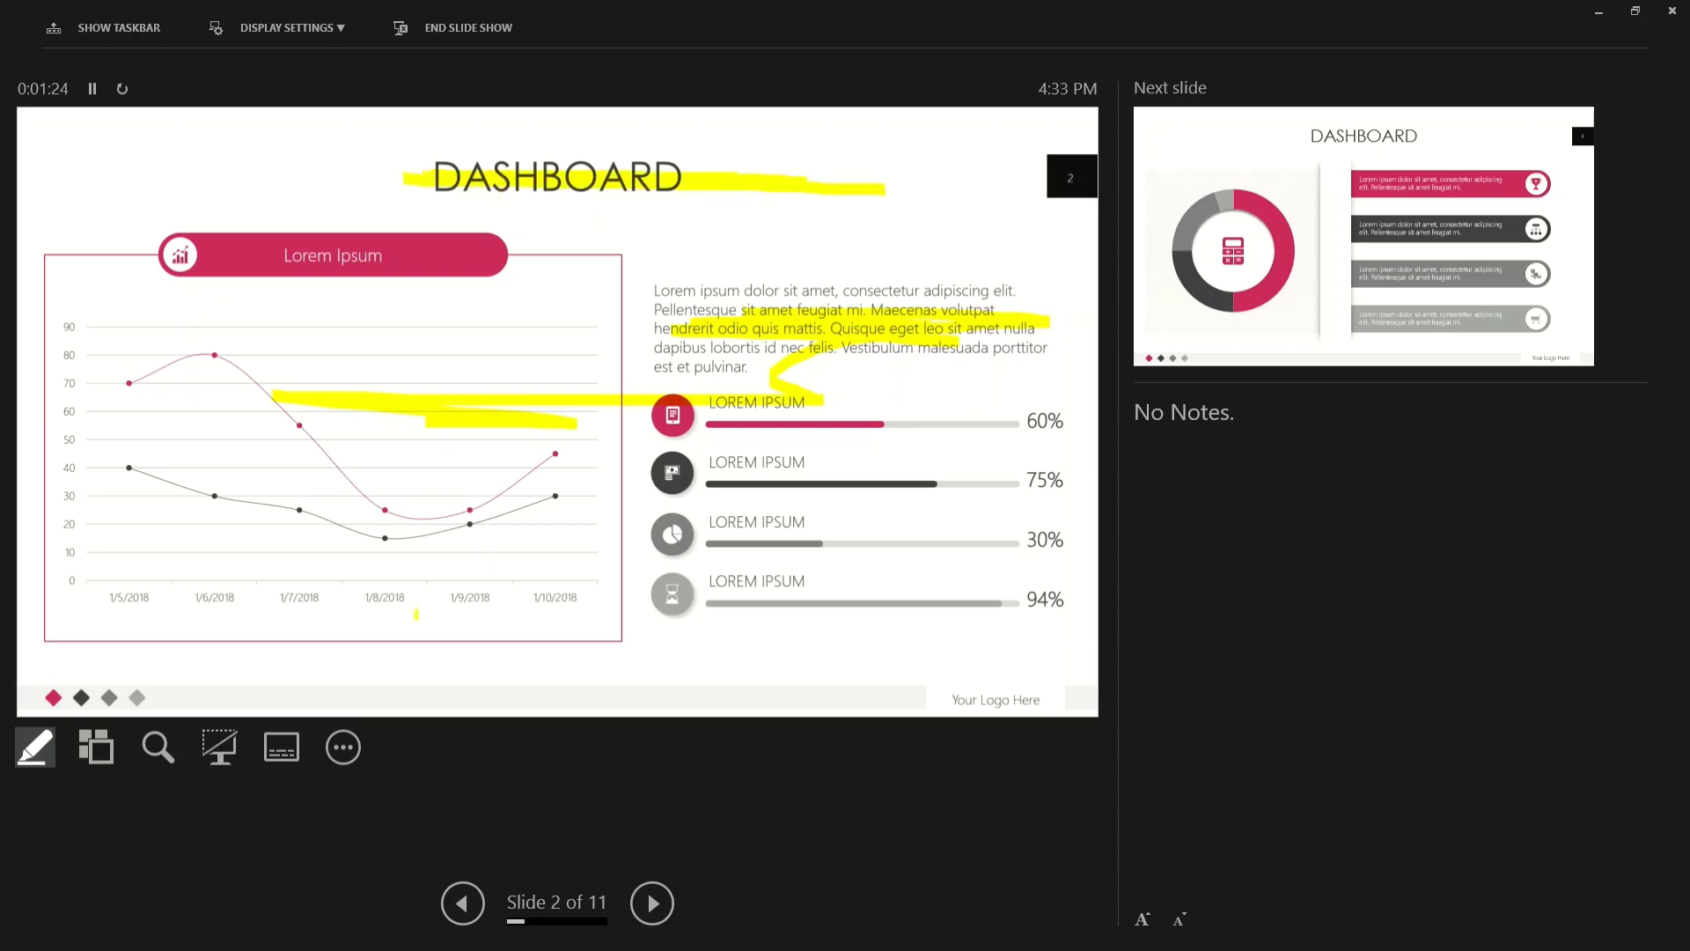
click(35, 747)
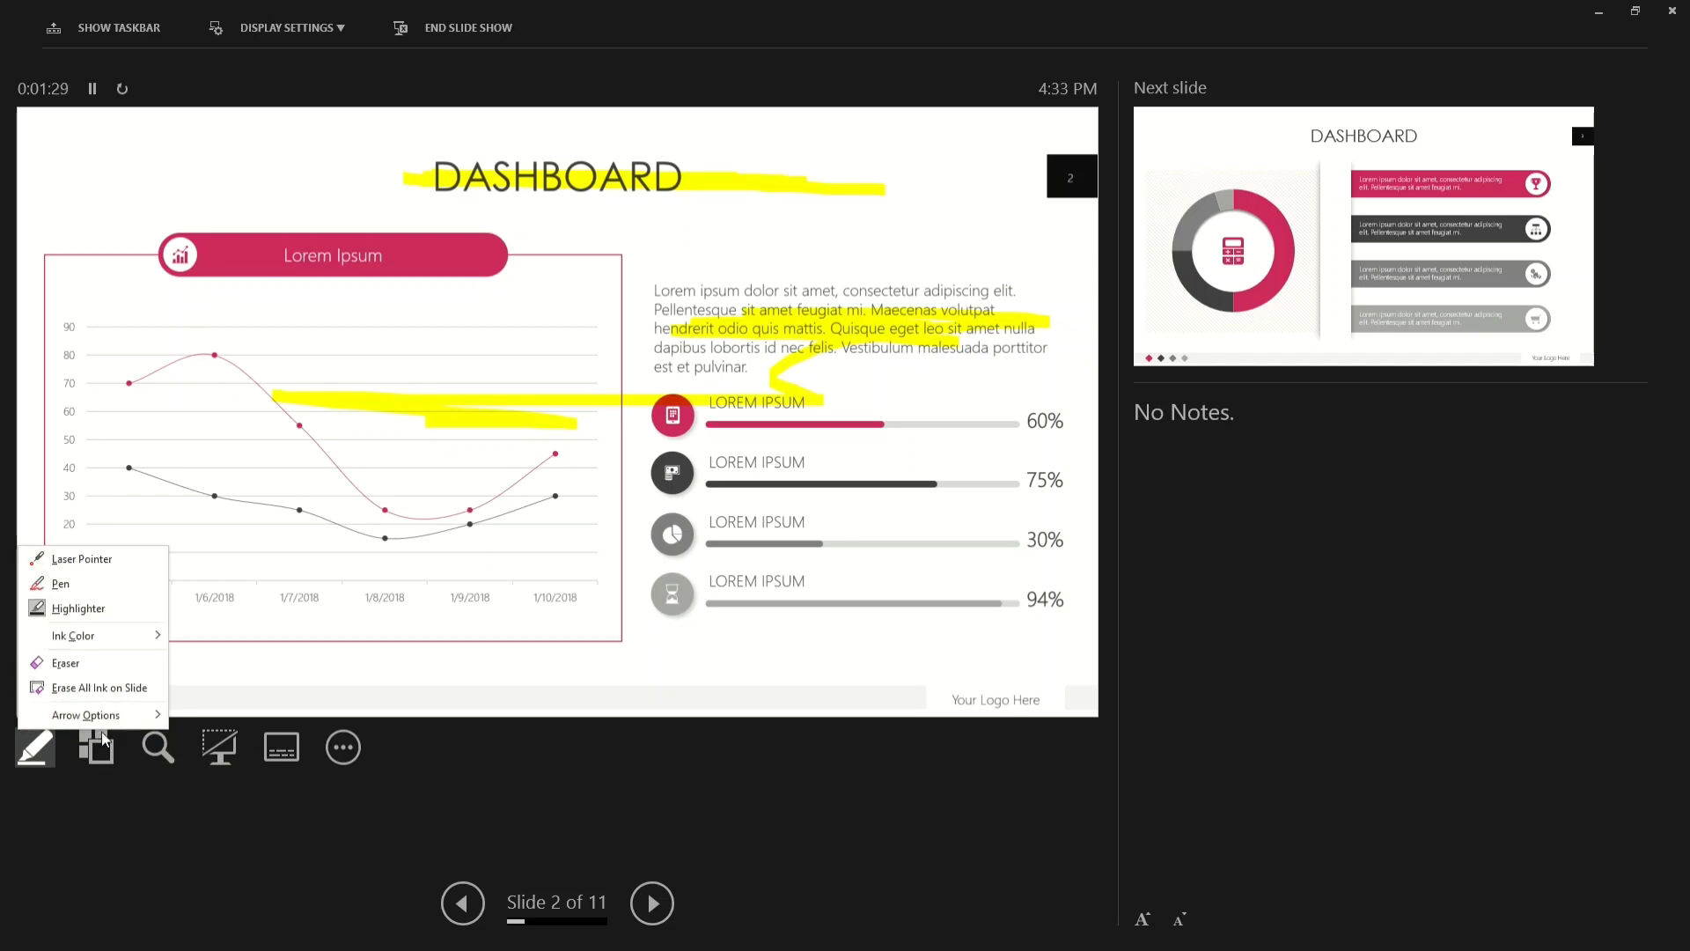
- Black out the screen with Screen > Black Screen, then restore slide 2 and advance to slide 3
click(335, 756)
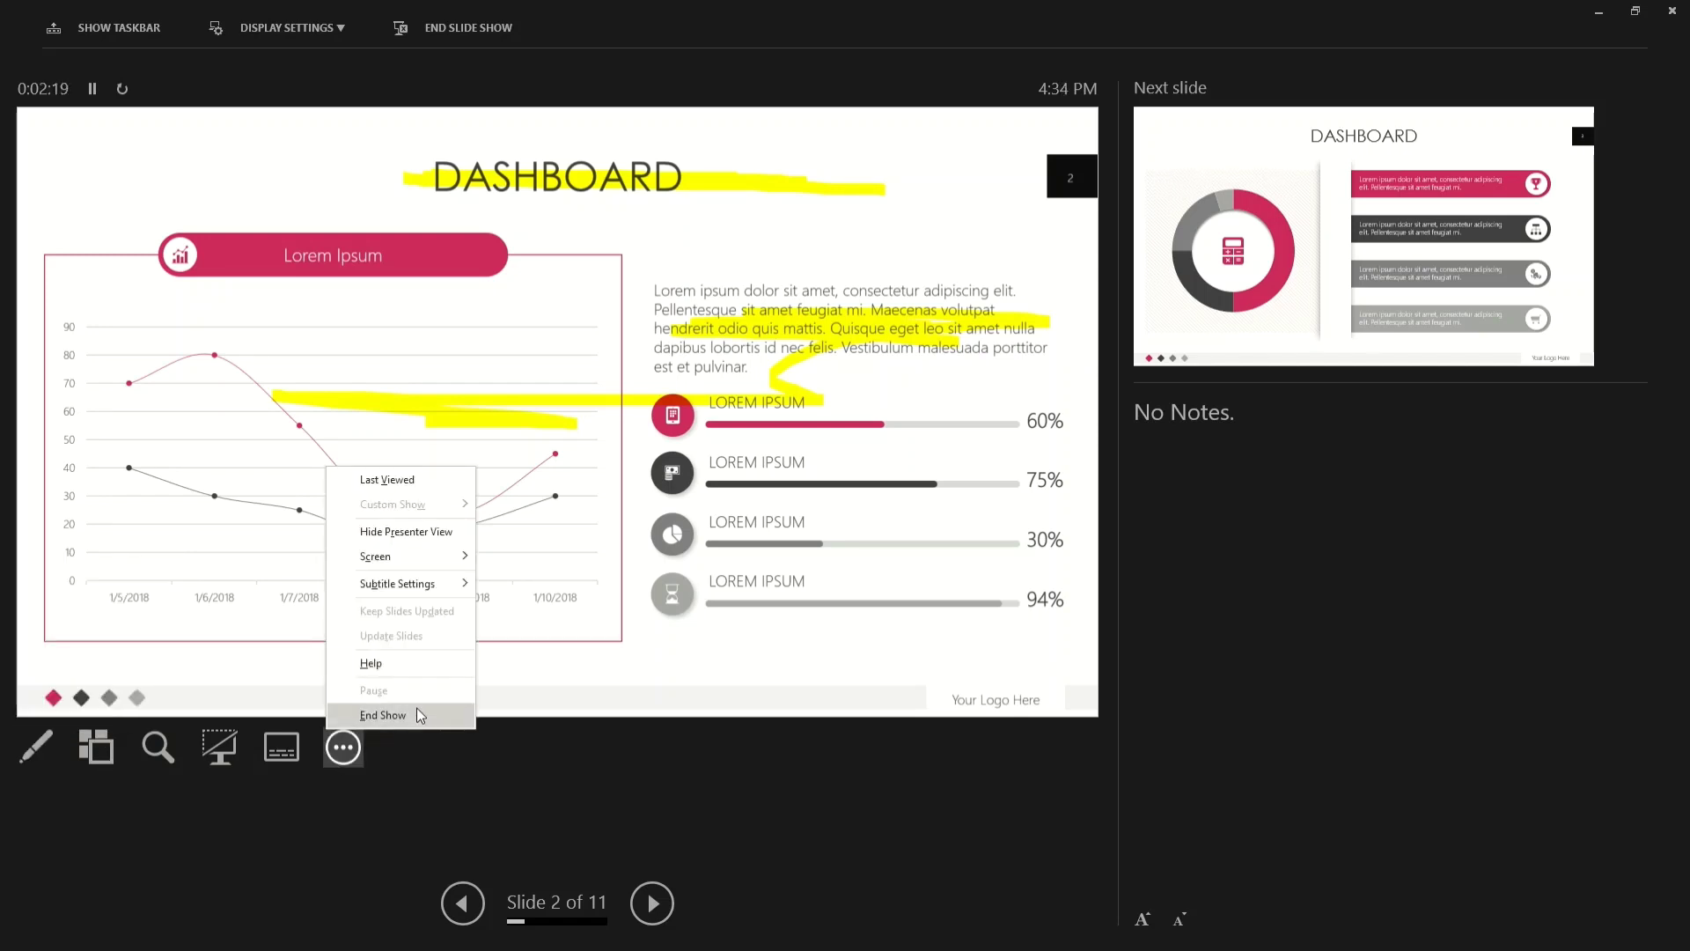
mouse_move(419, 583)
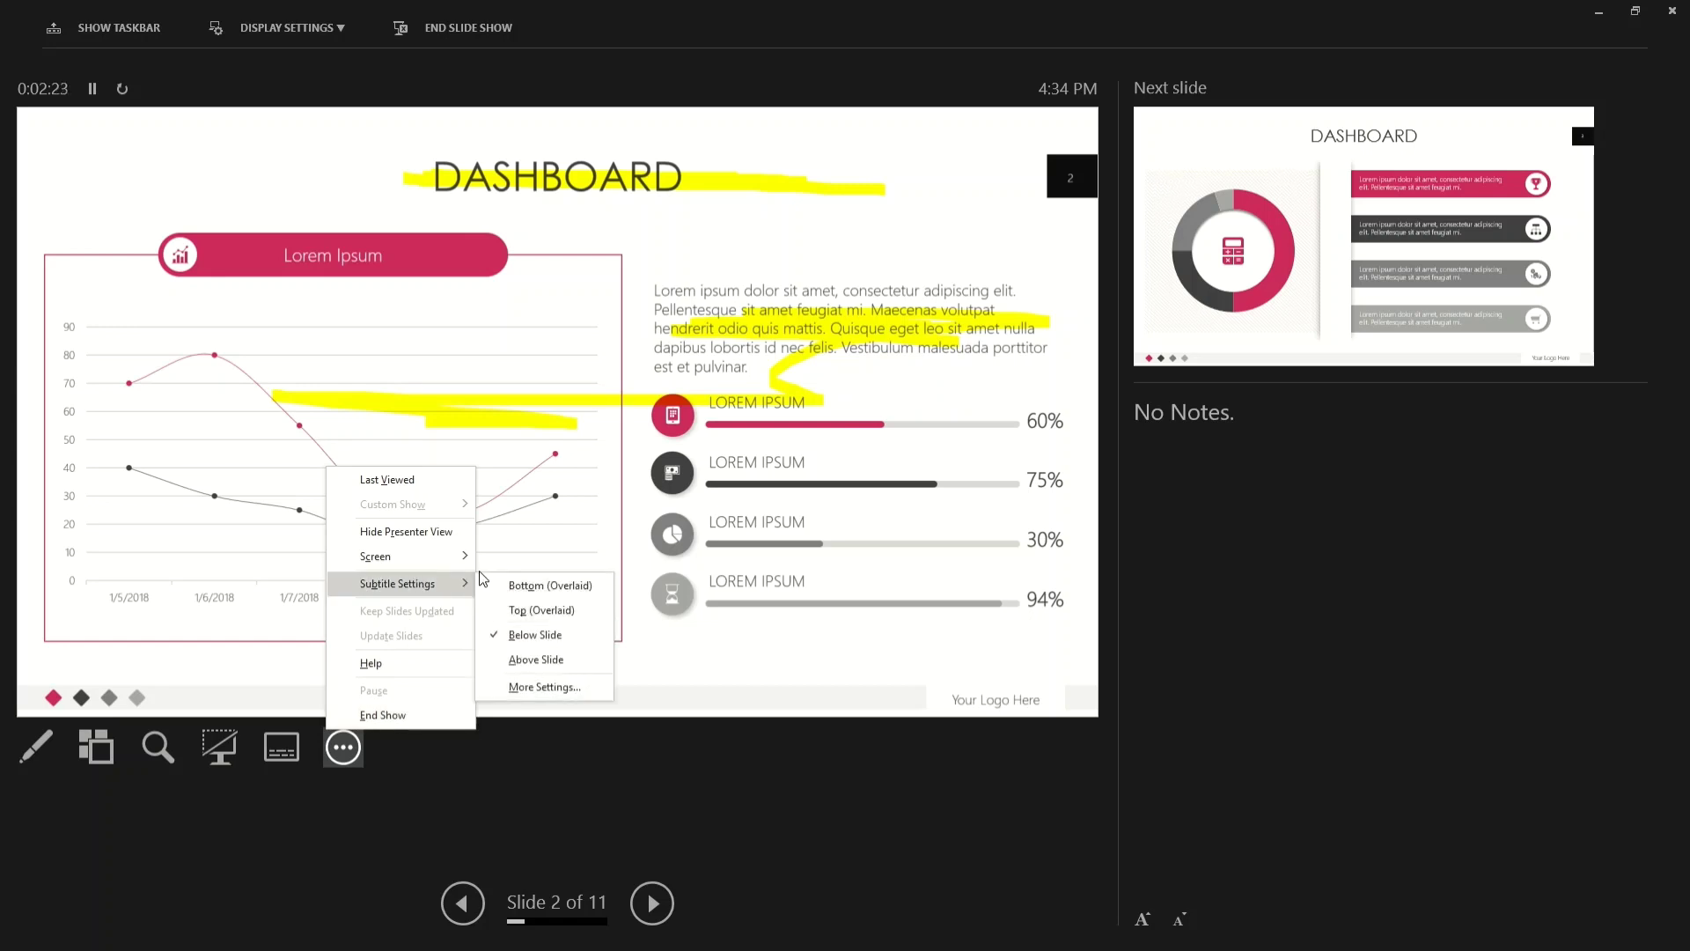
mouse_move(464, 561)
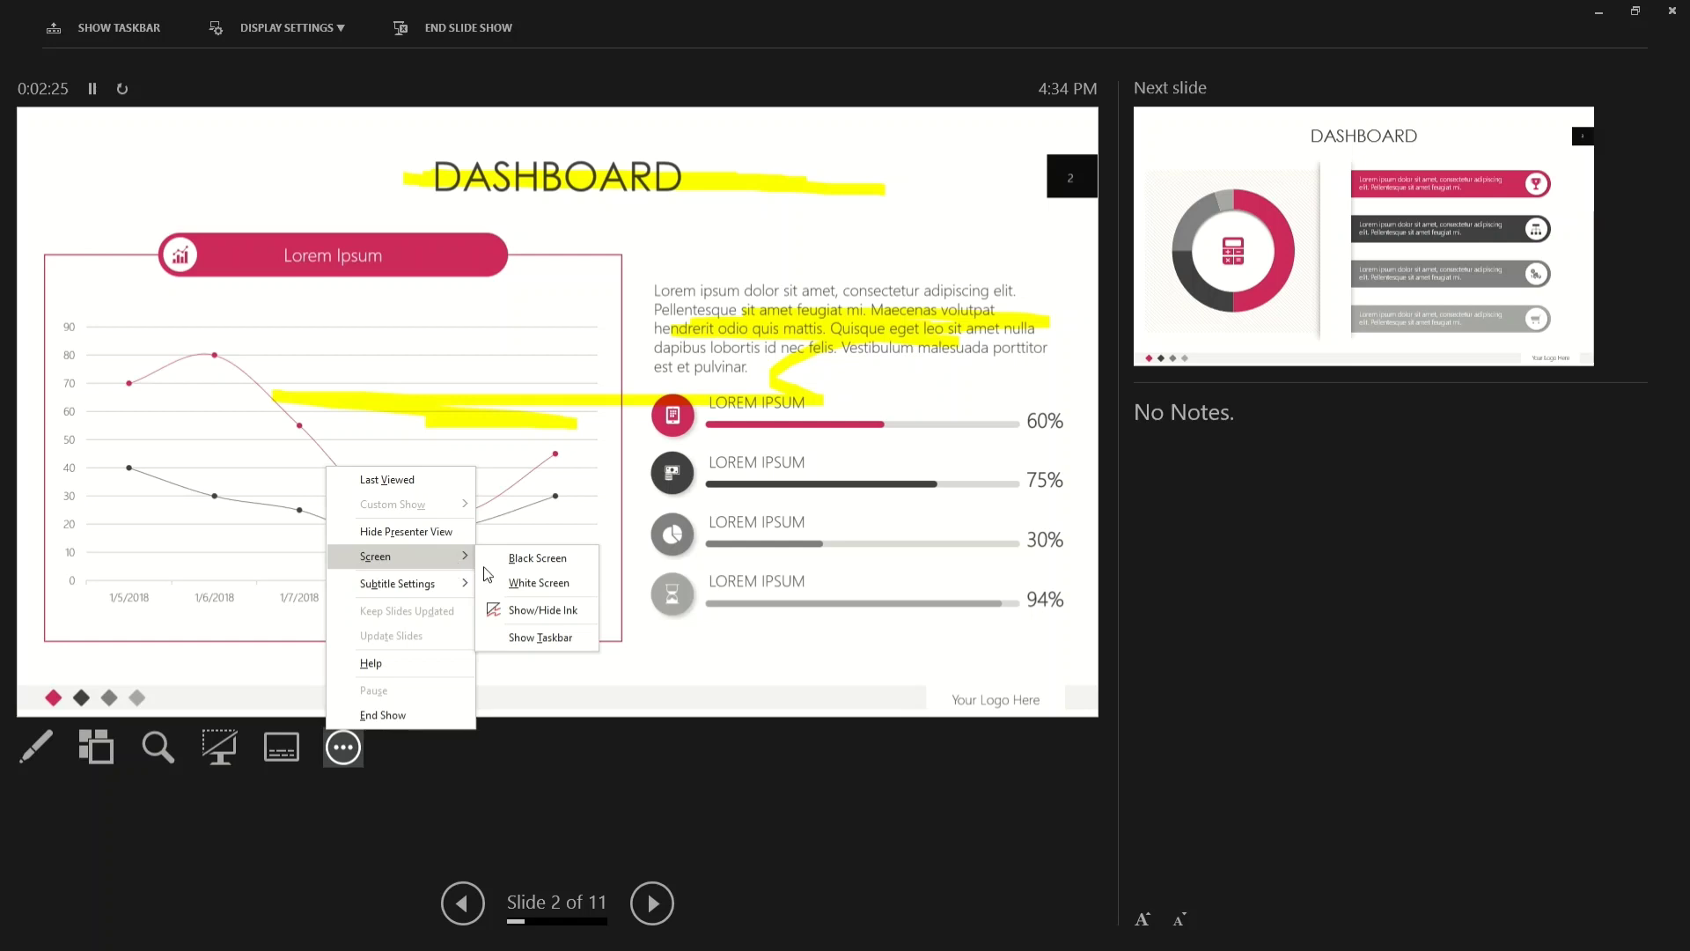
click(516, 559)
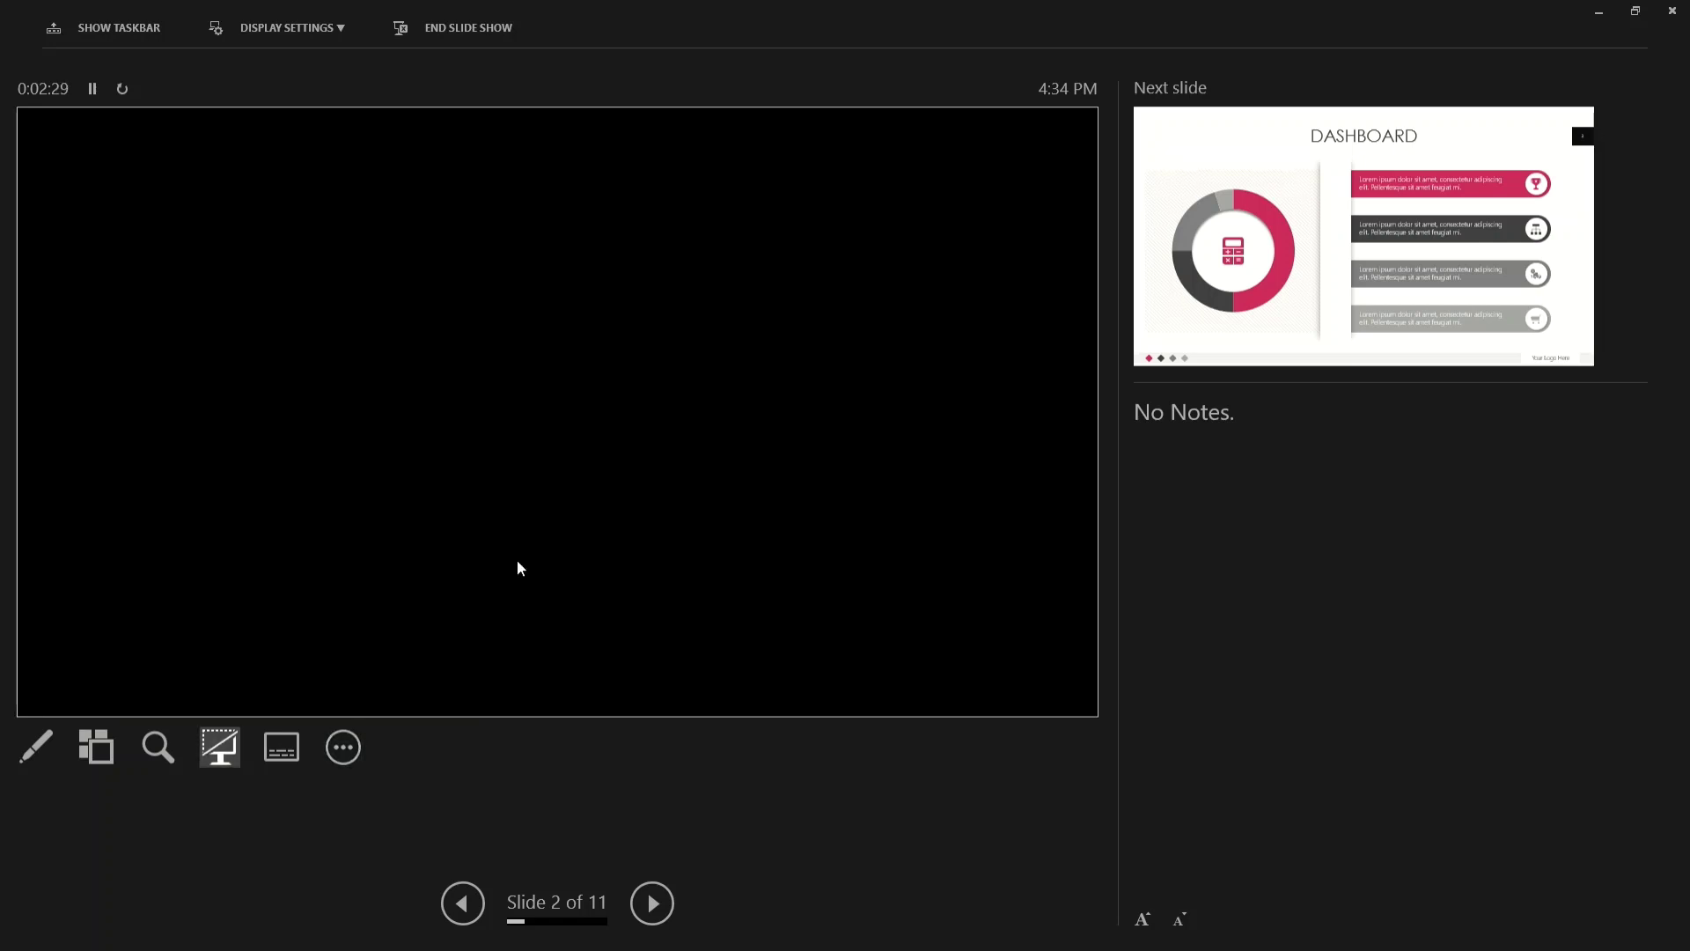
click(518, 568)
click(518, 568)
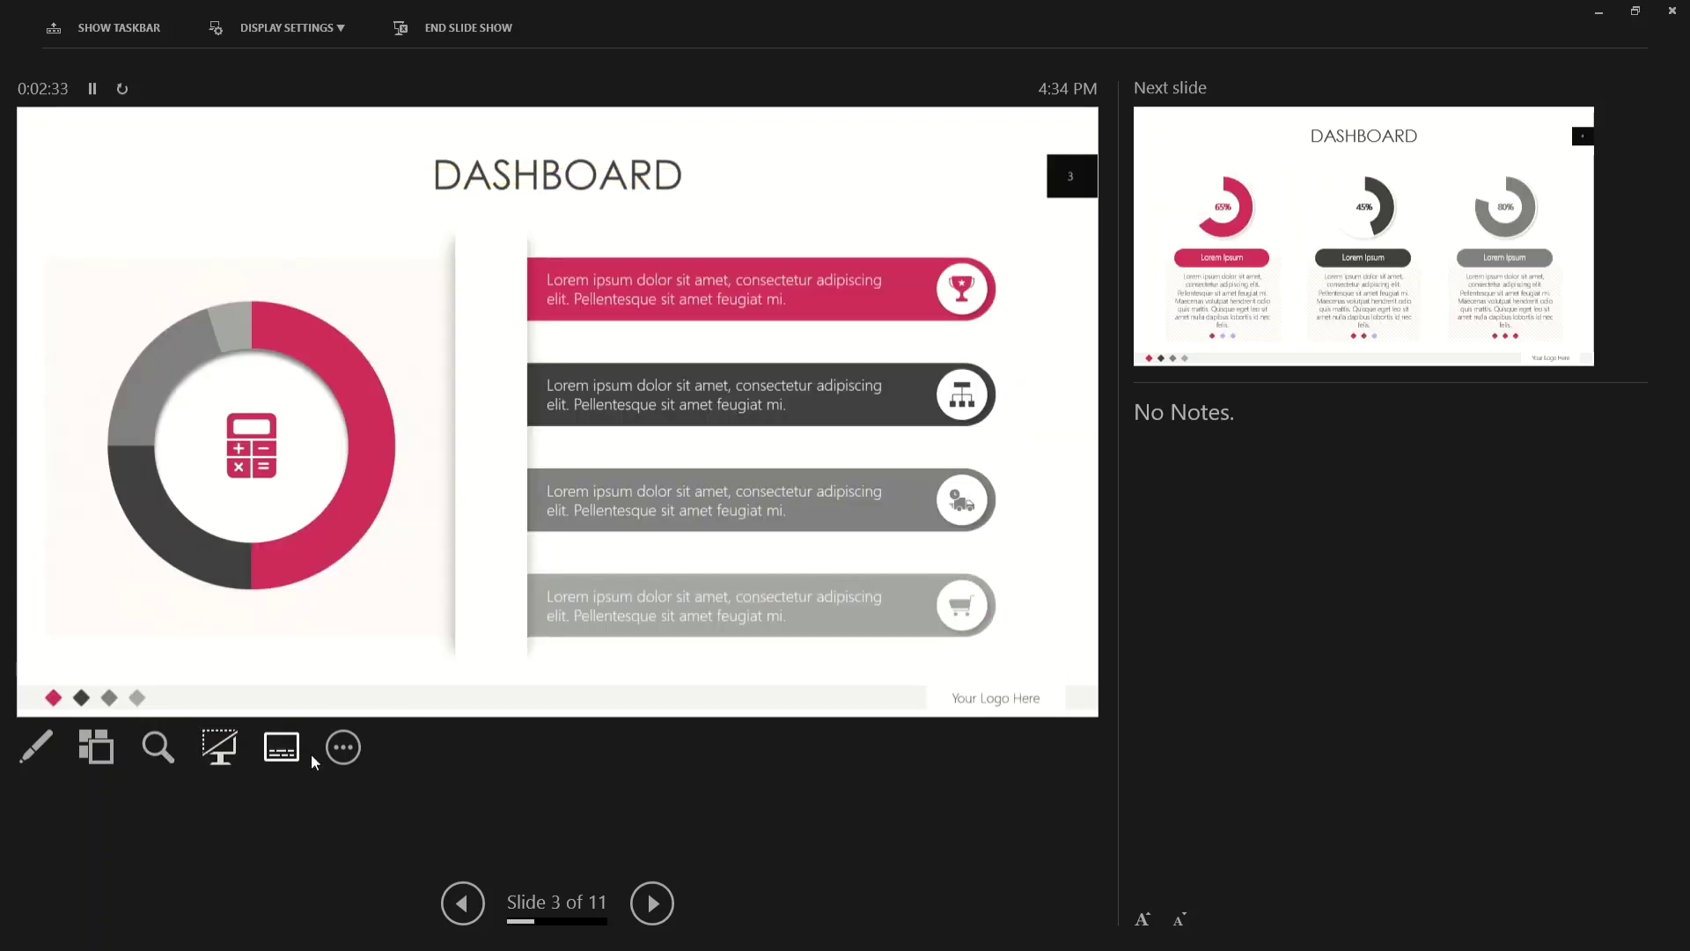
- Black out the screen via Screen > Black Screen and switch to the pen
click(343, 748)
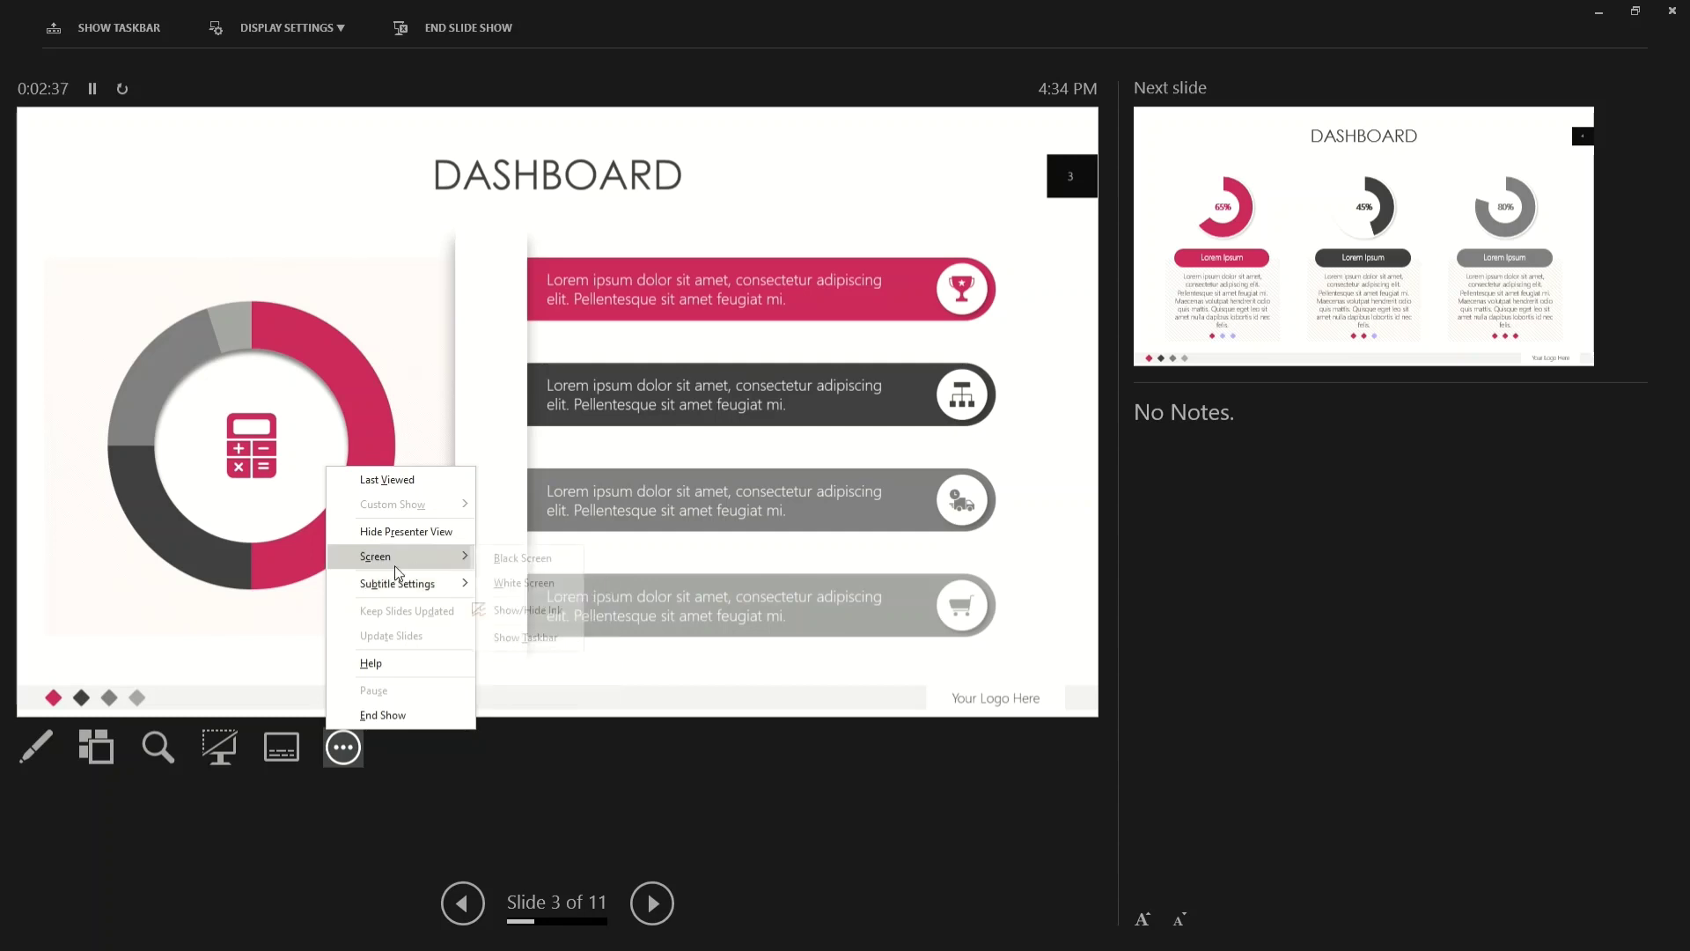
click(524, 558)
click(25, 760)
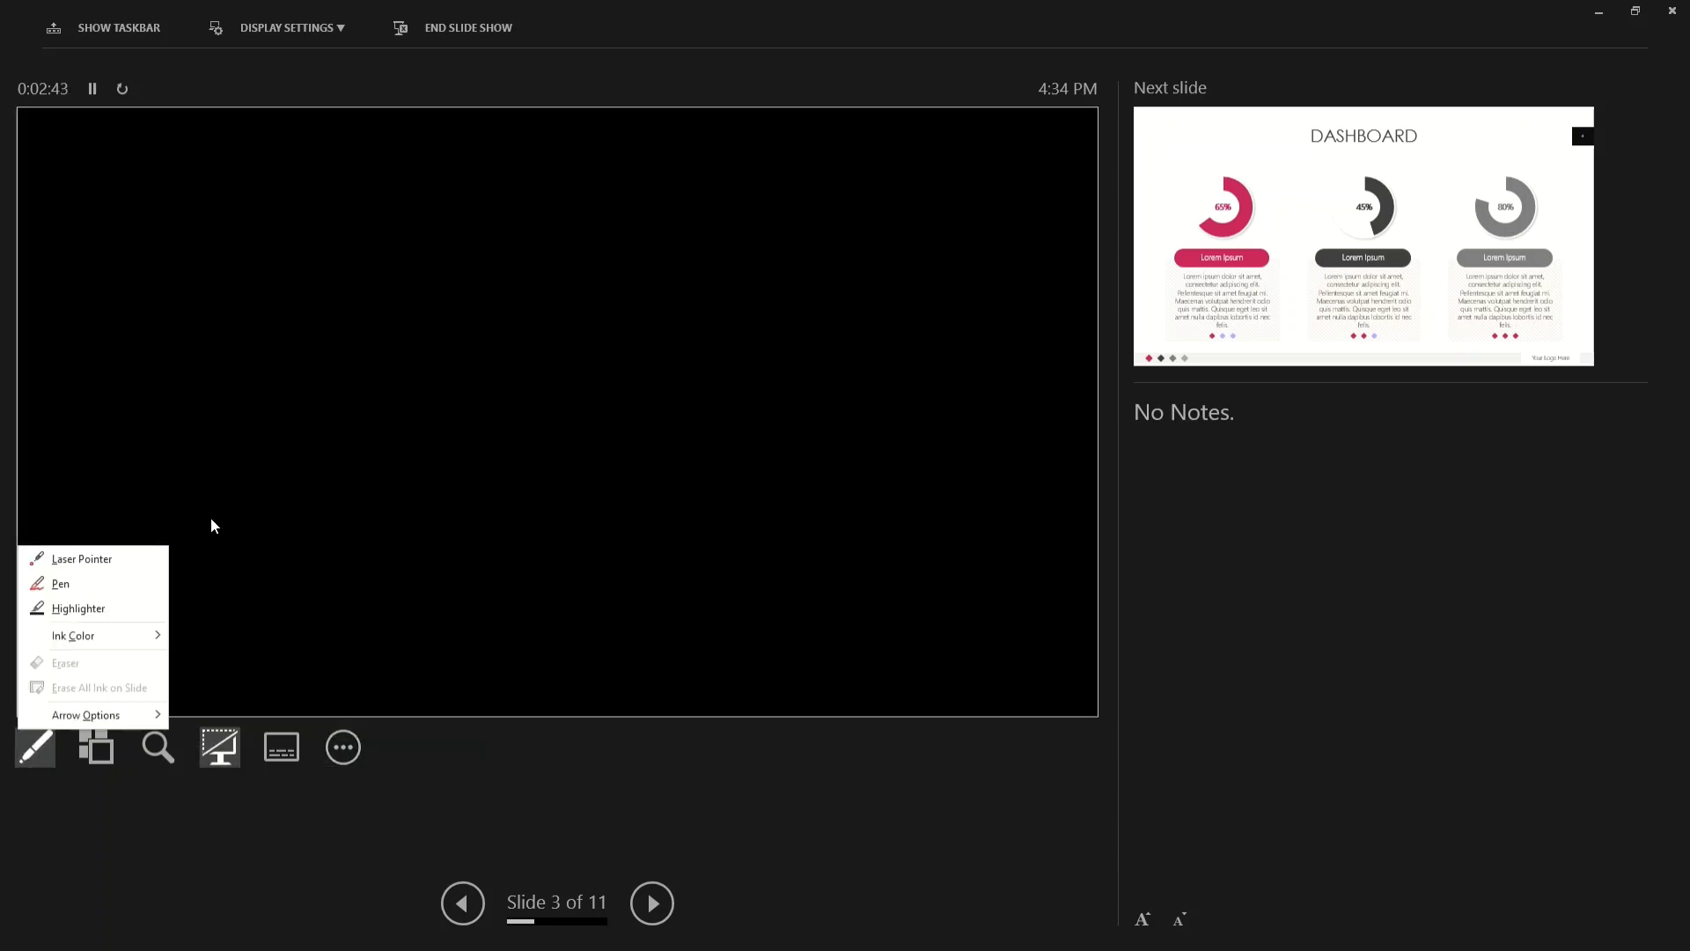
click(66, 587)
- Write x + y on the black screen, then press B to return to slide 3
mouse_move(200, 349)
mouse_down()
mouse_move(221, 371)
mouse_move(229, 332)
mouse_move(257, 419)
mouse_move(376, 366)
mouse_move(328, 403)
mouse_up()
mouse_move(407, 322)
mouse_down()
mouse_move(432, 312)
mouse_move(458, 393)
mouse_up()
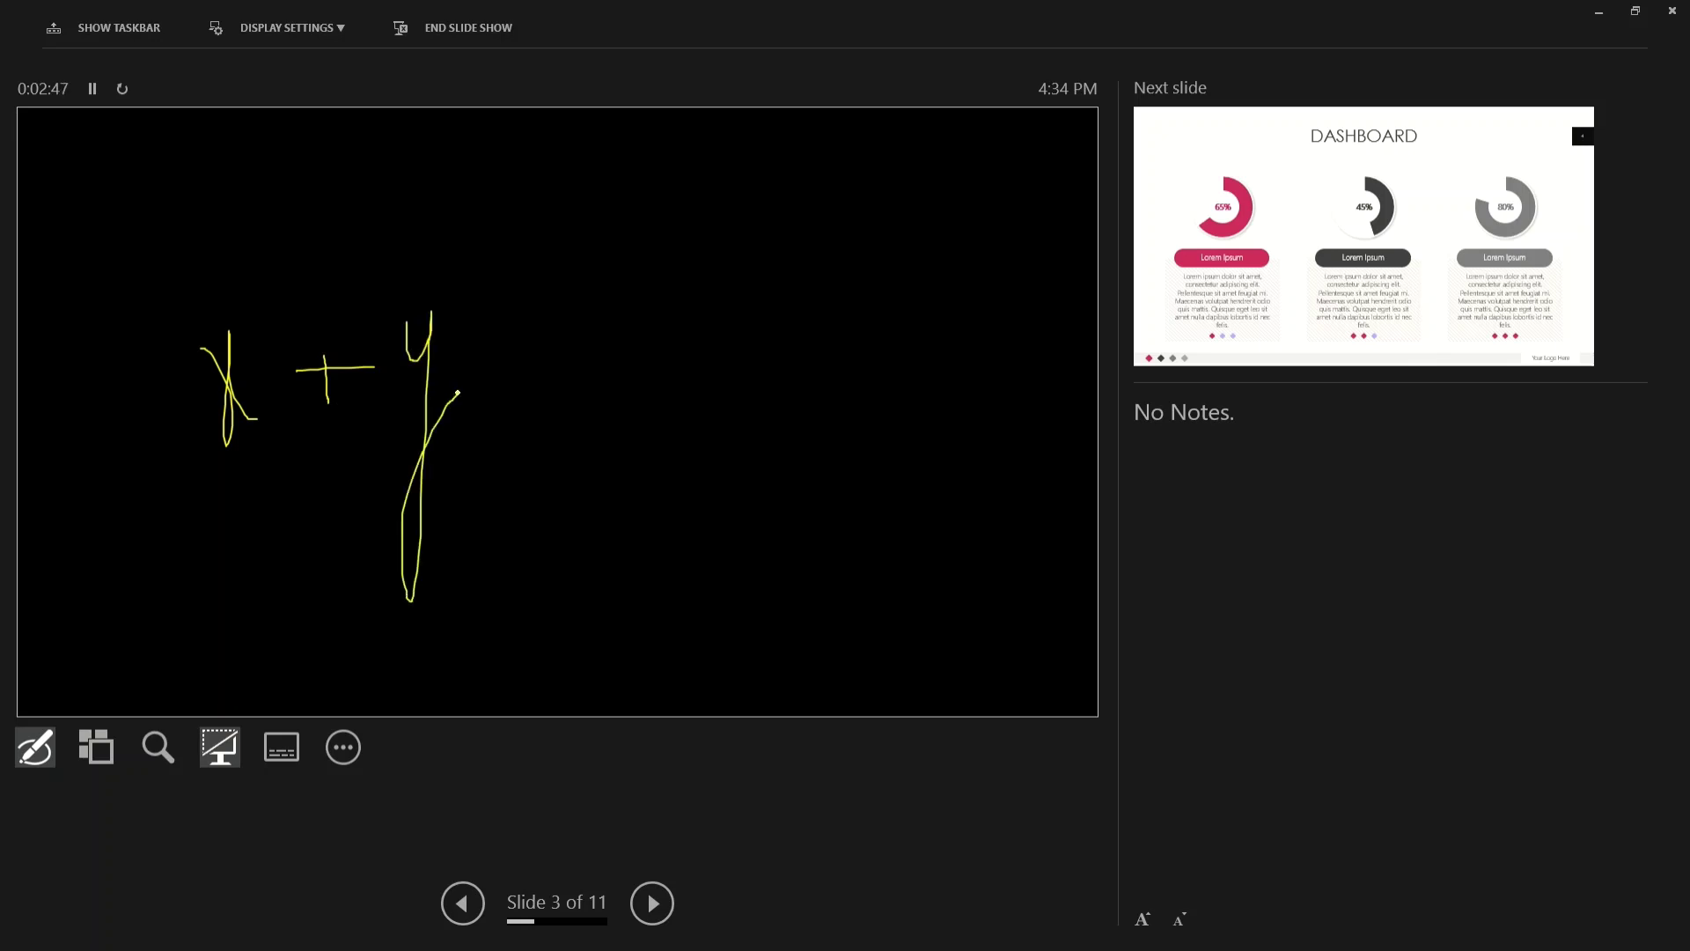
key(b)
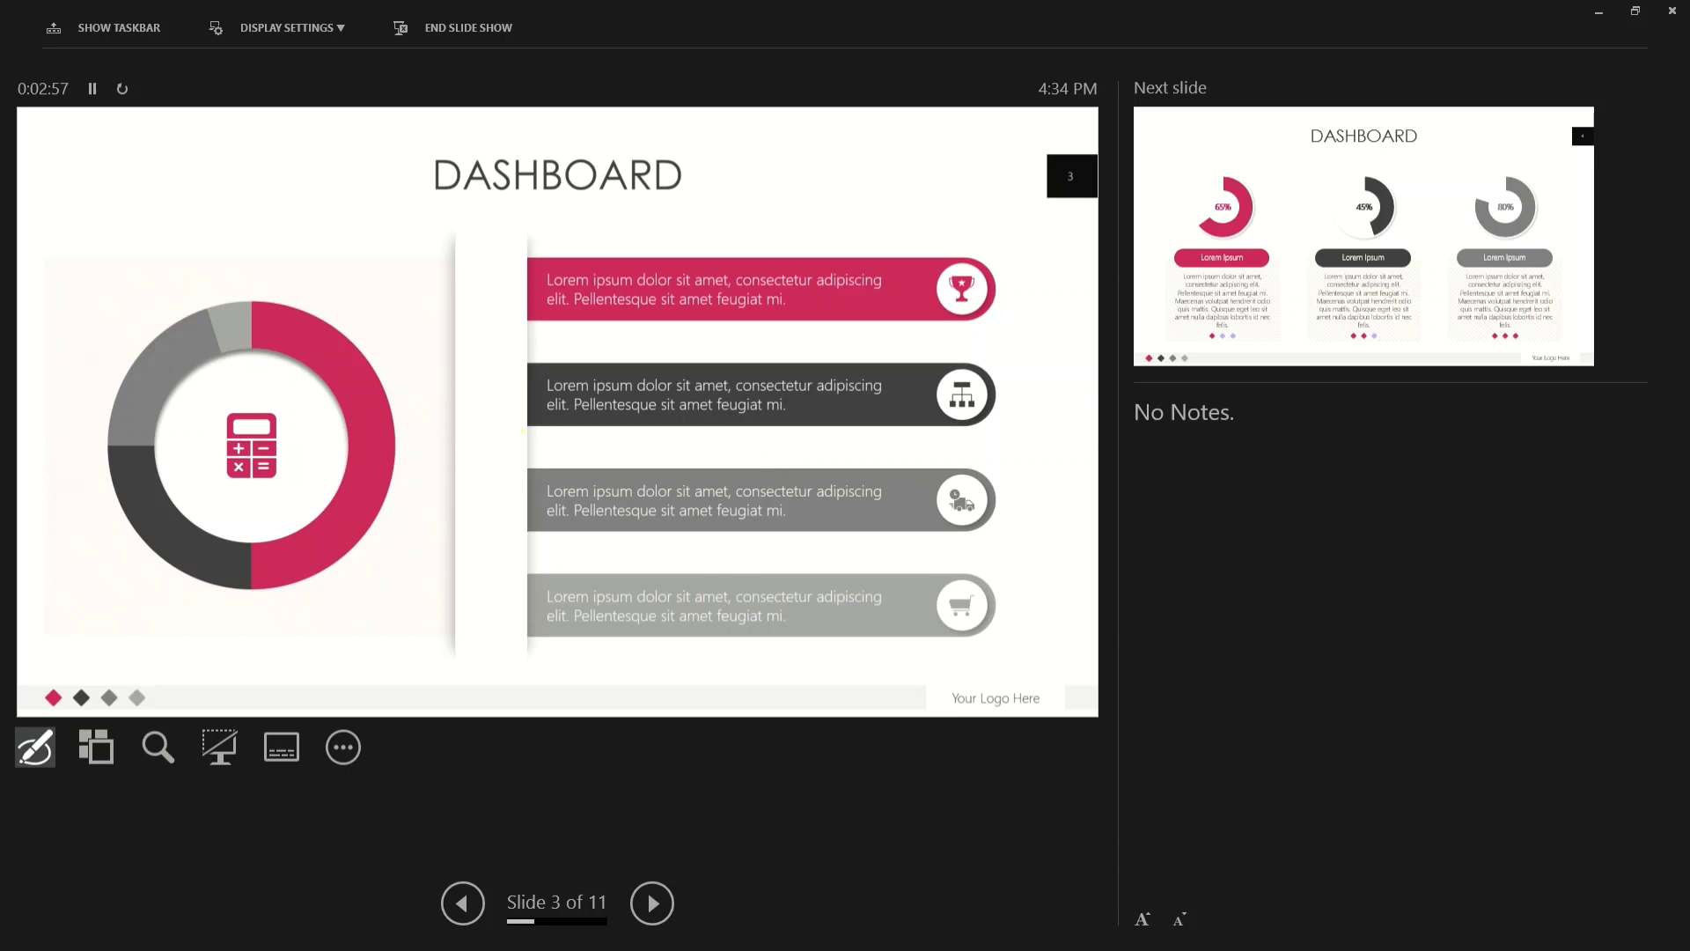
- Advance through the deck to the Thank You slide, slide 10
click(670, 903)
click(670, 903)
click(670, 903)
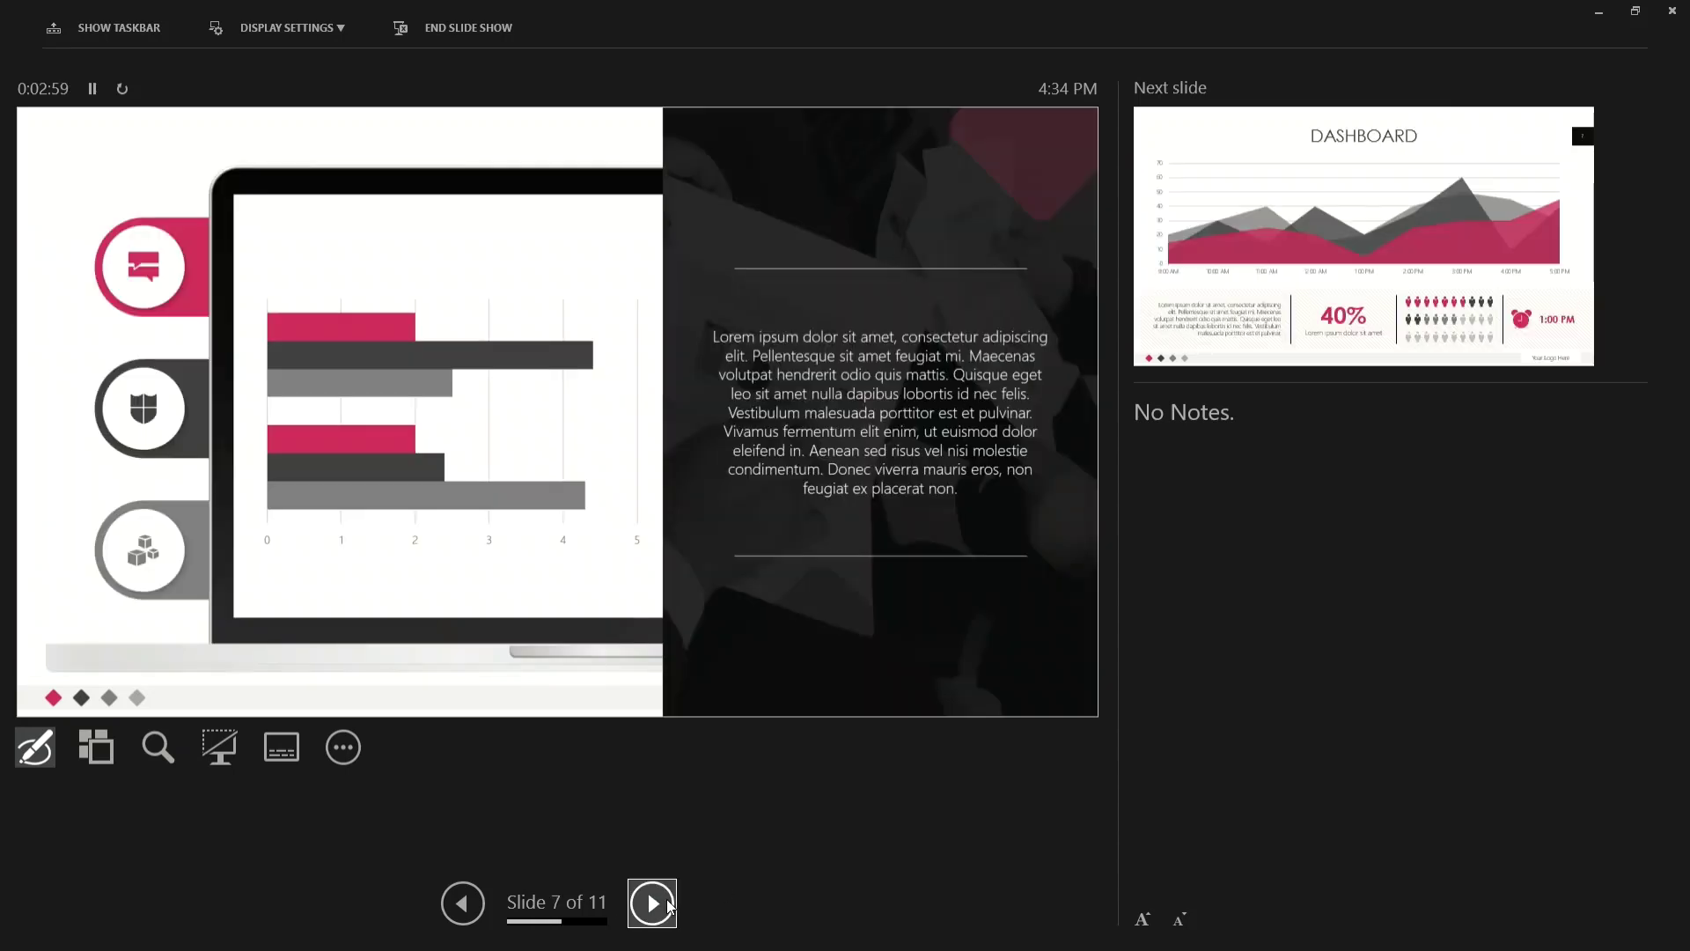
click(670, 903)
click(670, 903)
click(670, 903)
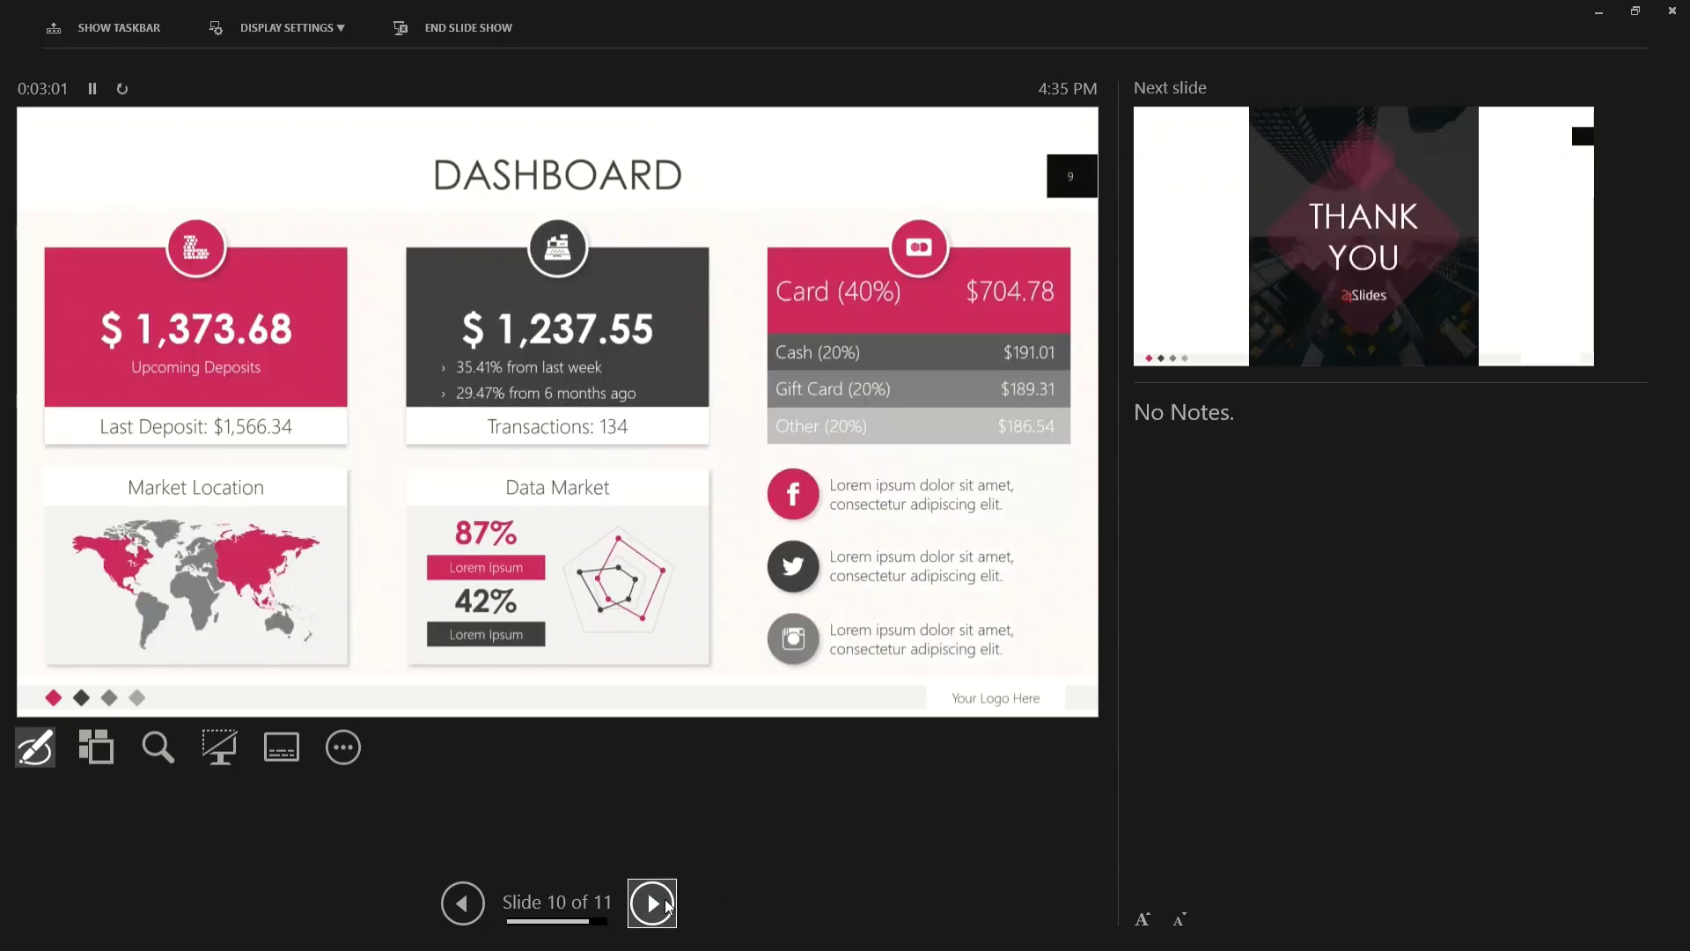
click(670, 903)
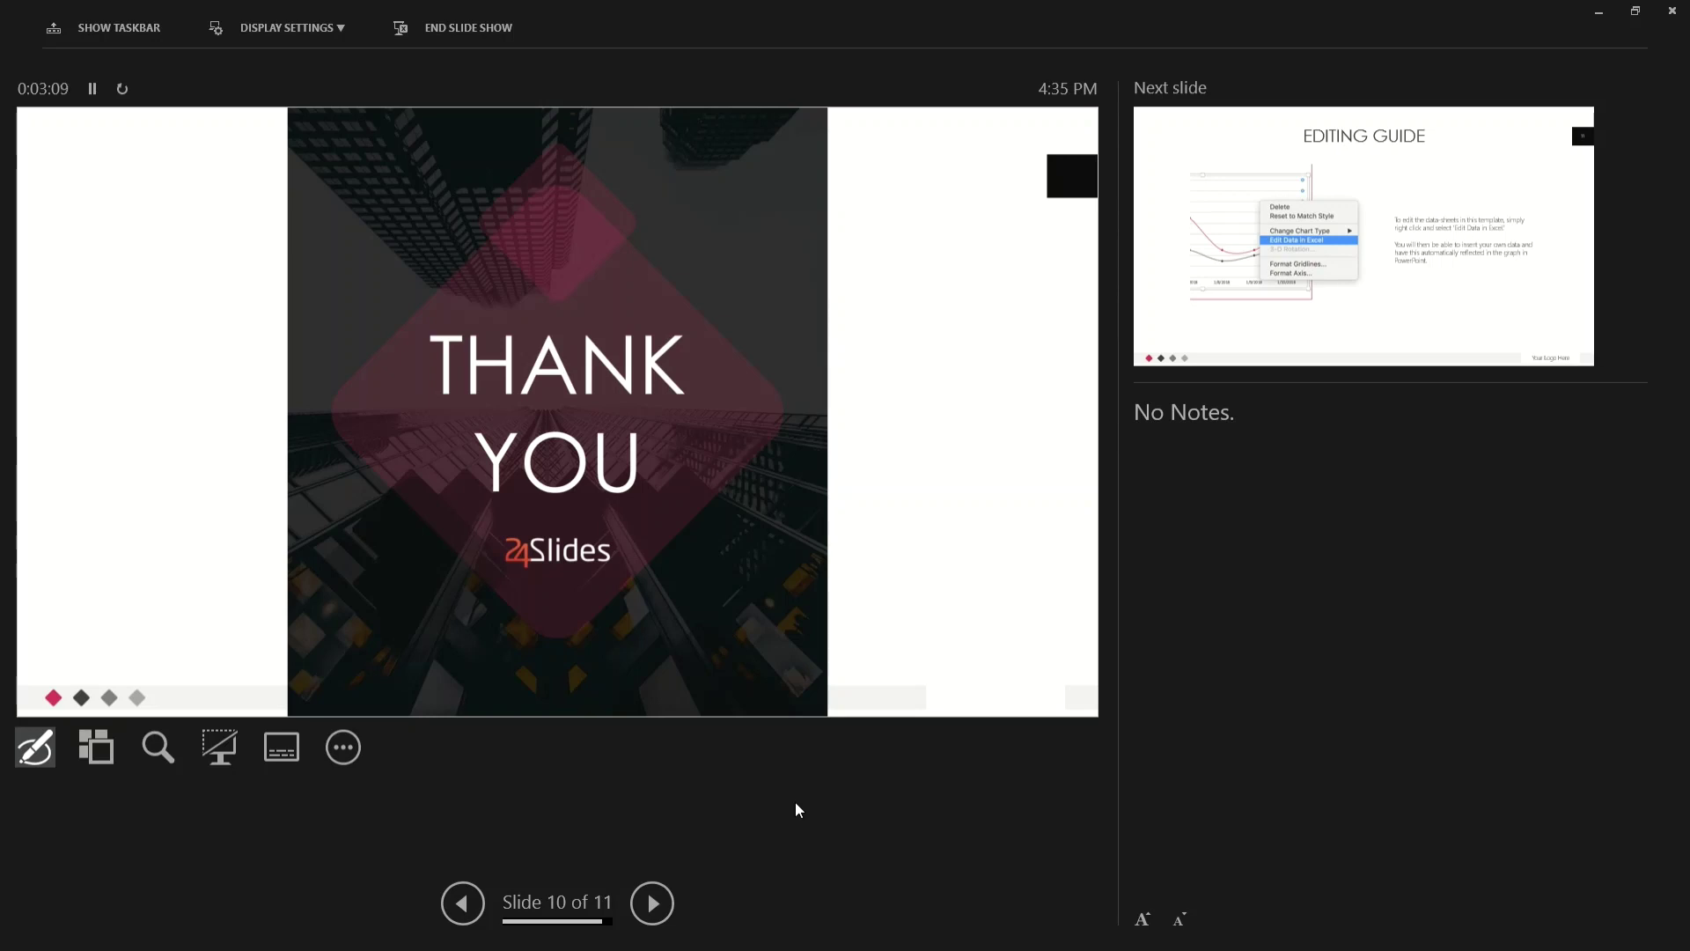
- Step back to slide 3, then jump to slide 9 from the See All Slides grid
double_click(464, 904)
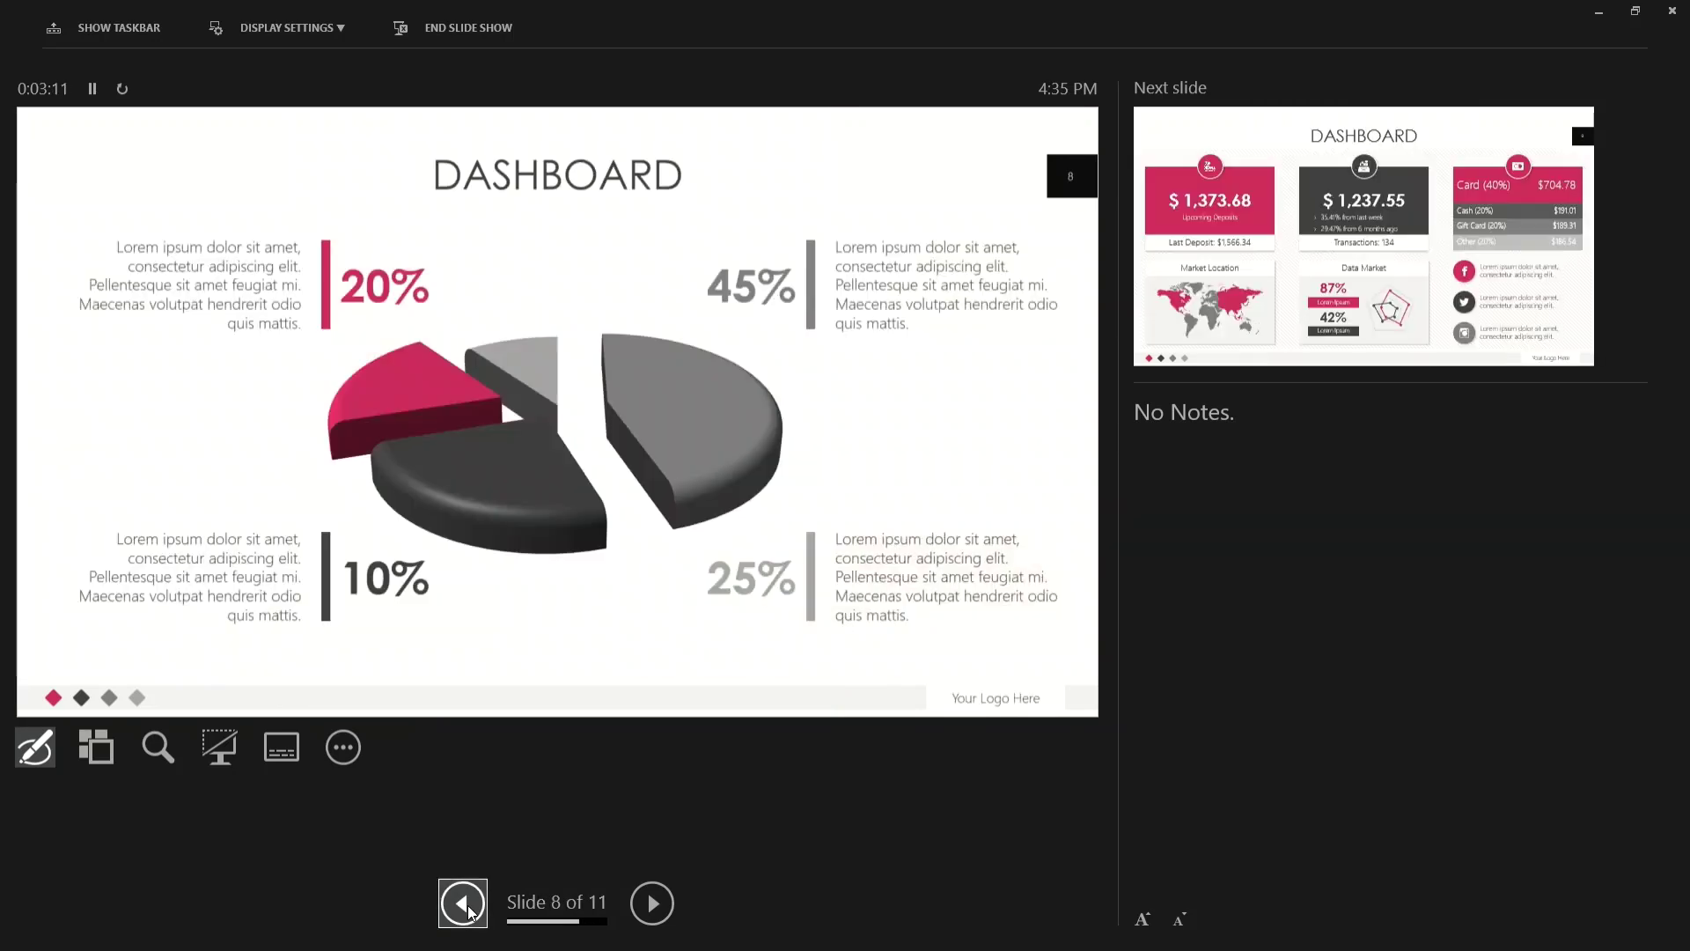
triple_click(464, 905)
click(464, 904)
click(464, 904)
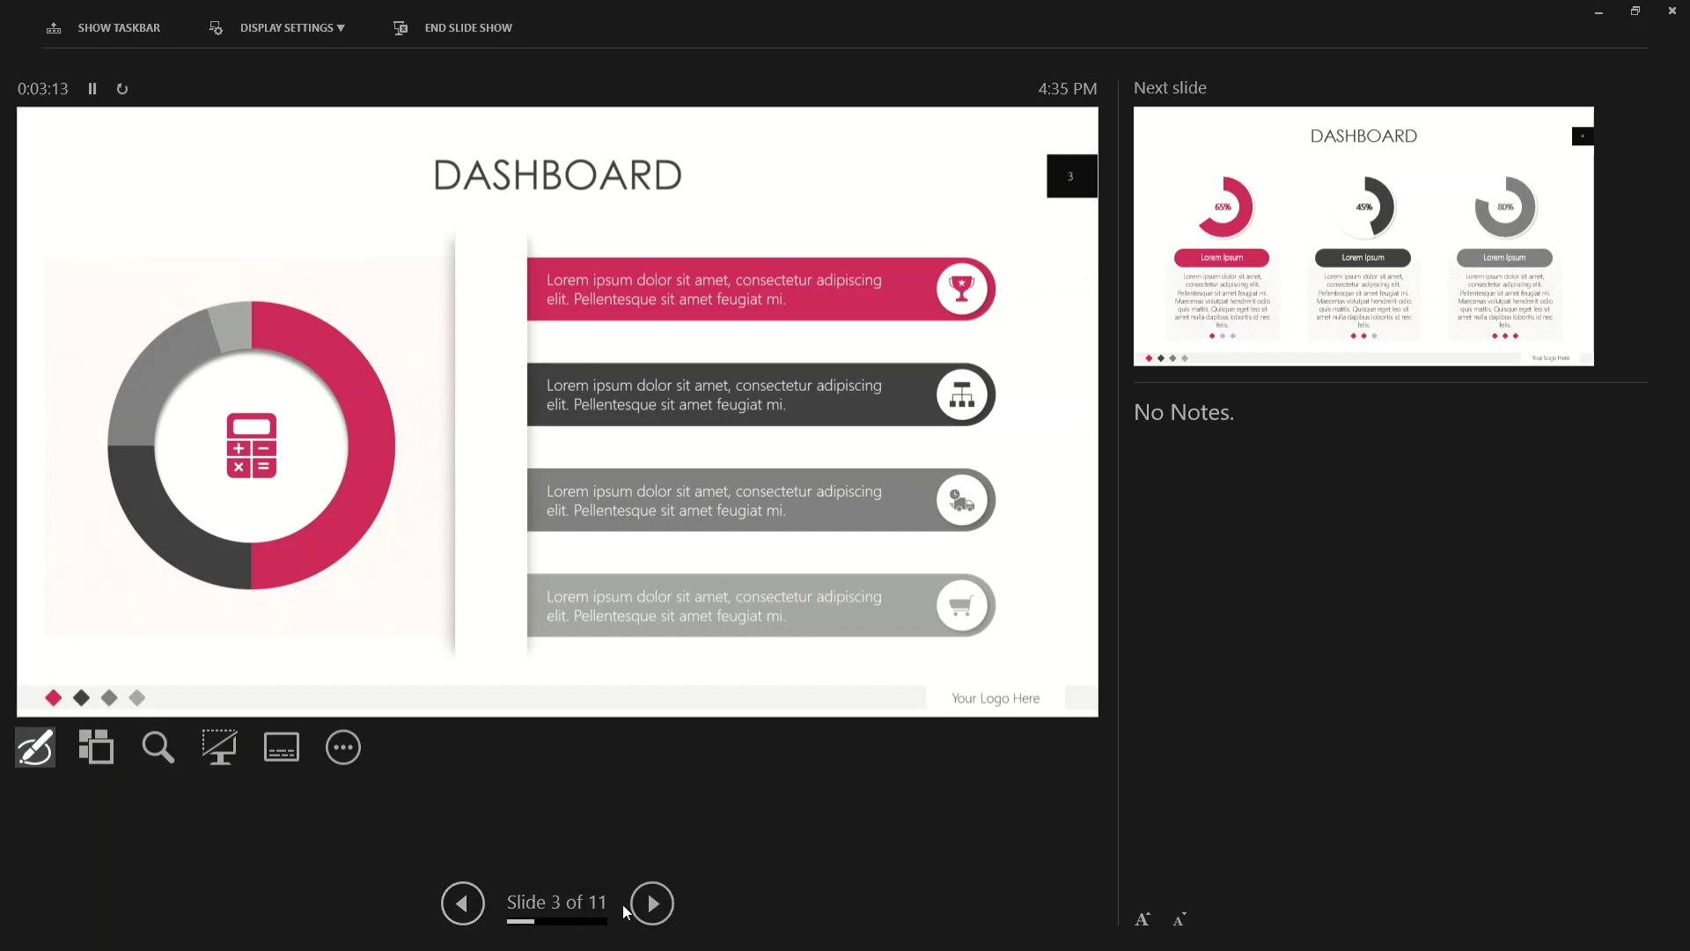
click(102, 755)
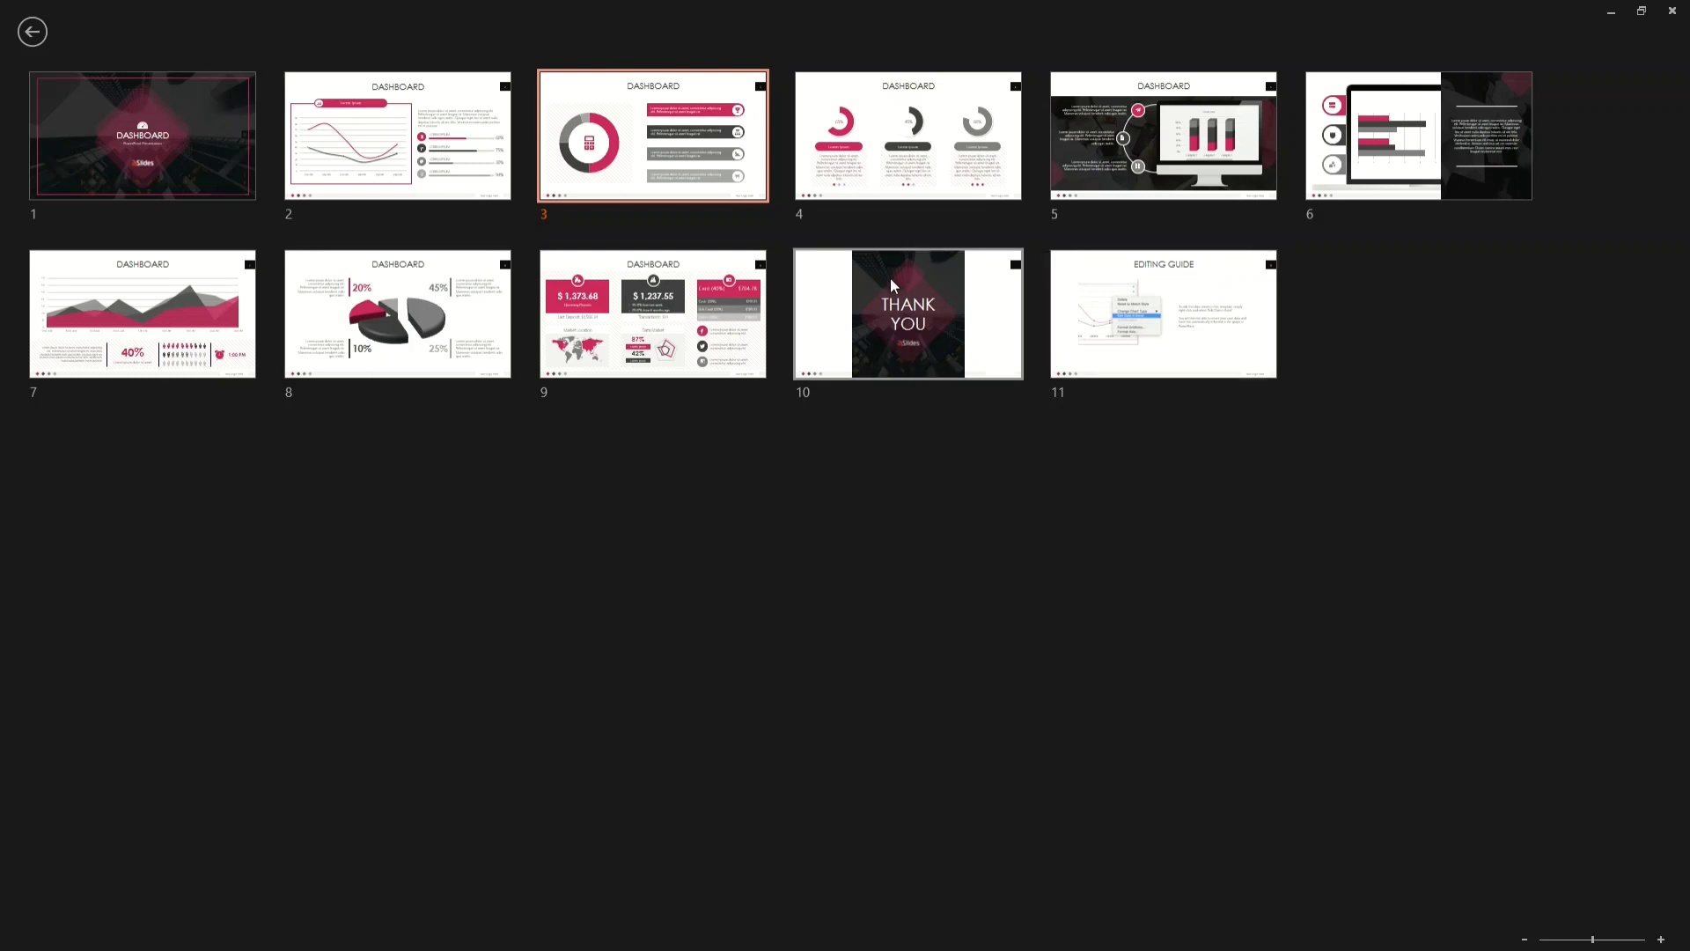
click(685, 299)
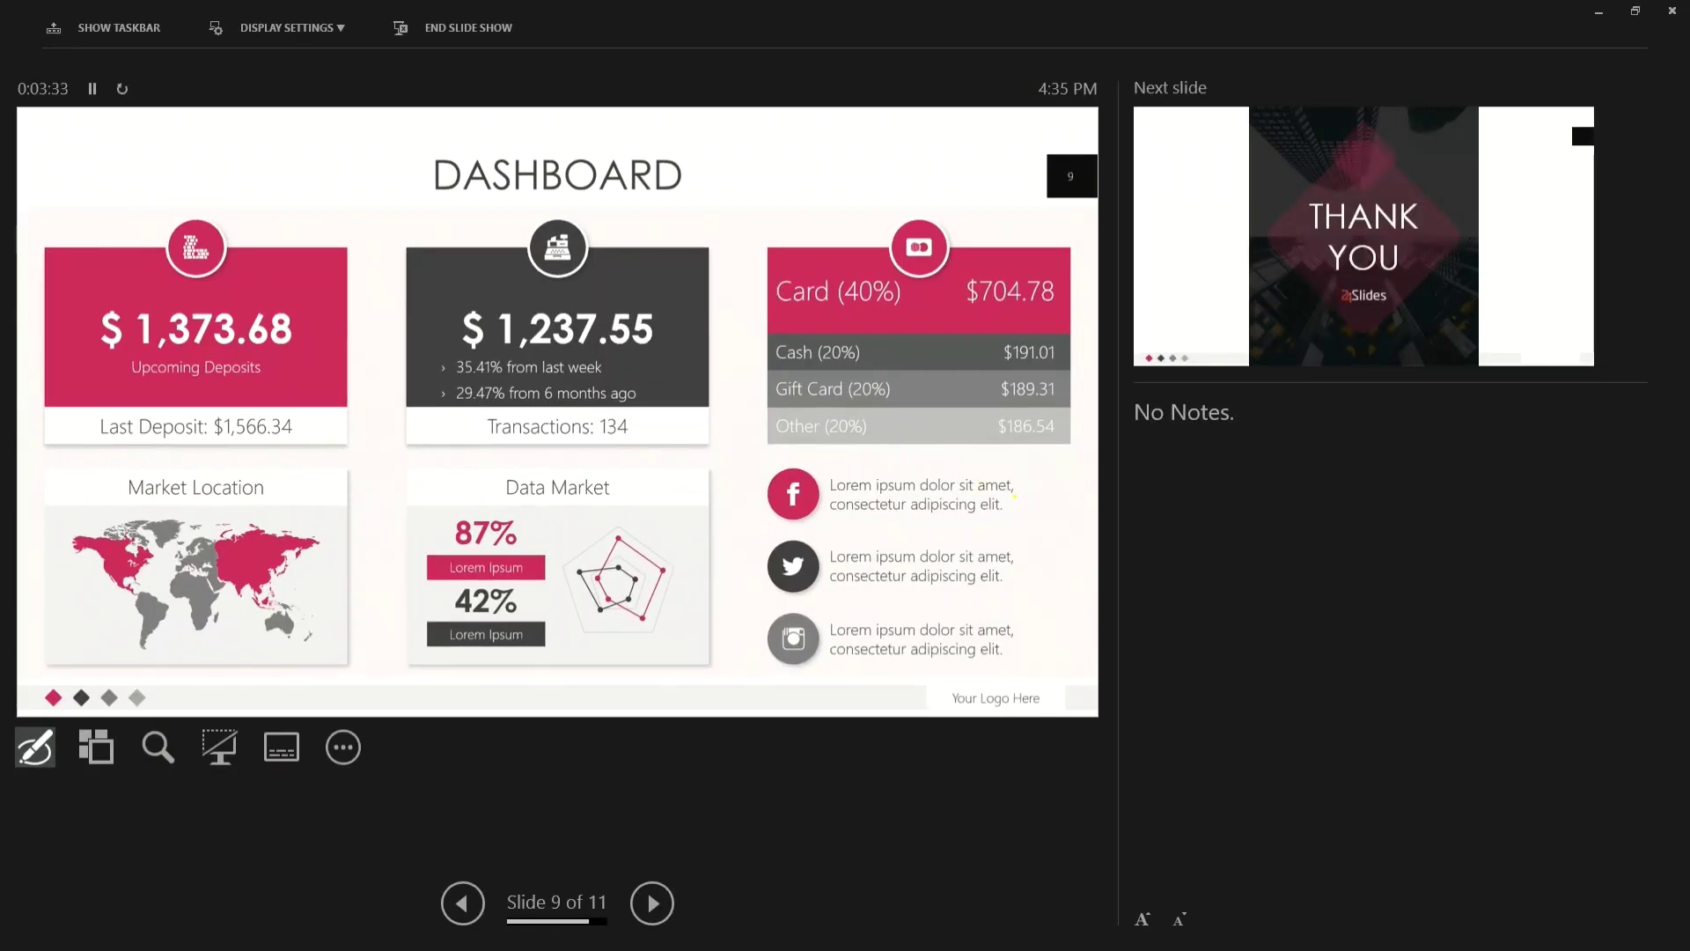
- Step back and forth with Previous and Next to reach slide 2, then show the all-slides grid
click(463, 903)
click(463, 903)
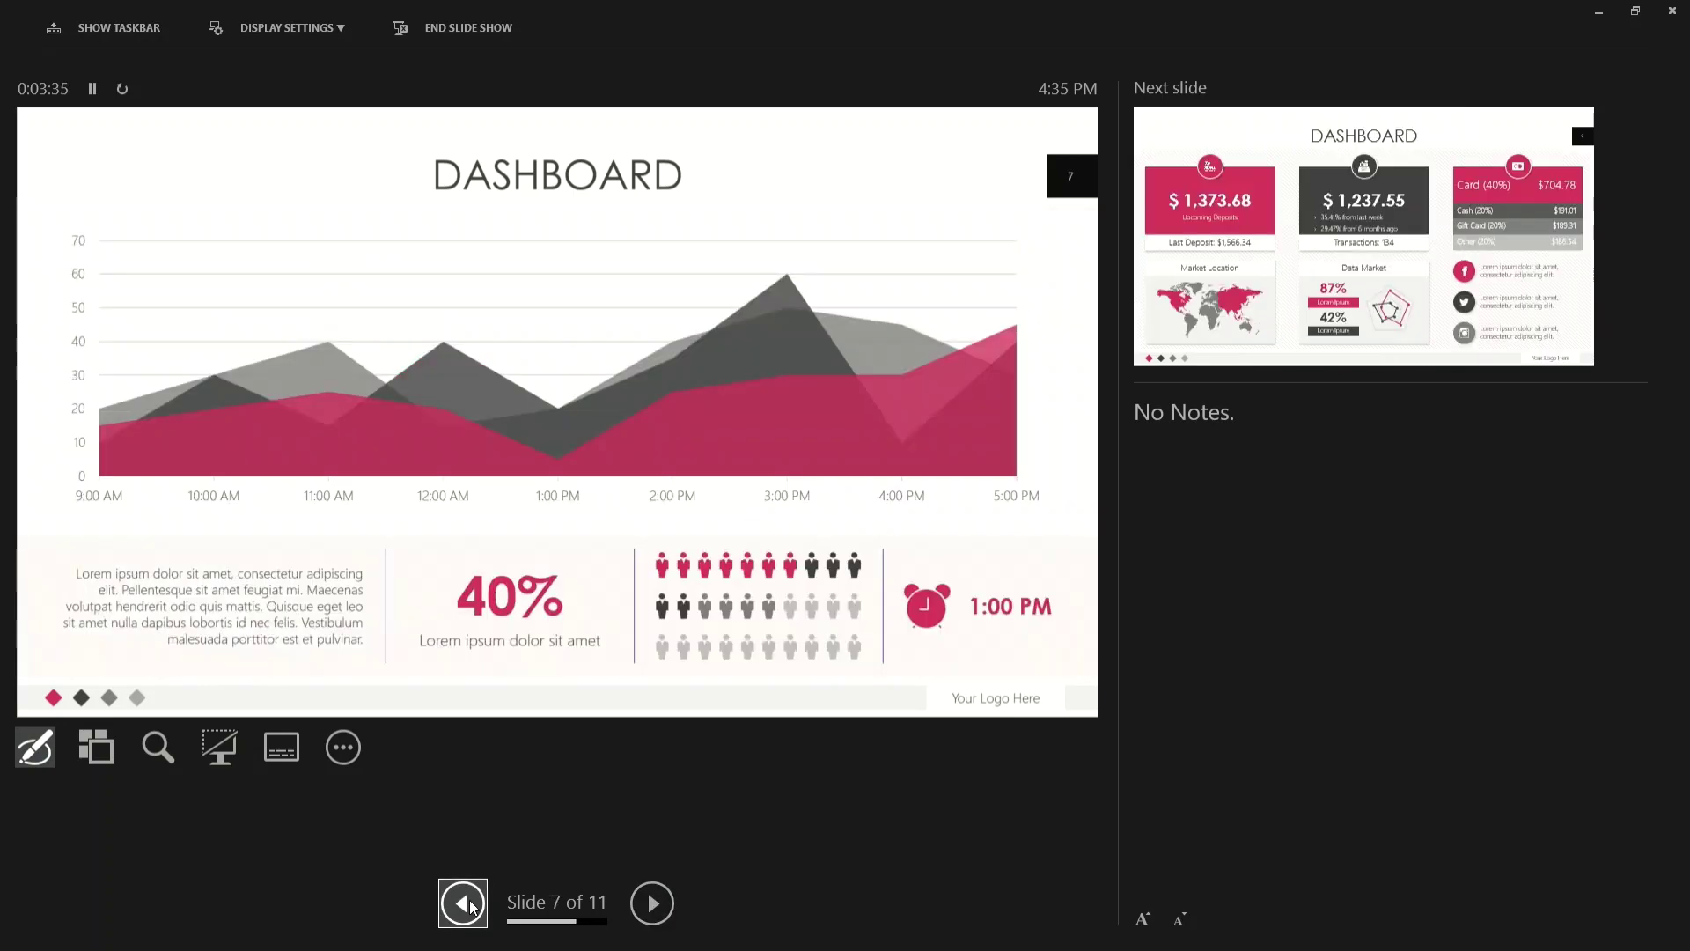
click(463, 903)
click(463, 903)
click(463, 904)
click(463, 903)
click(463, 903)
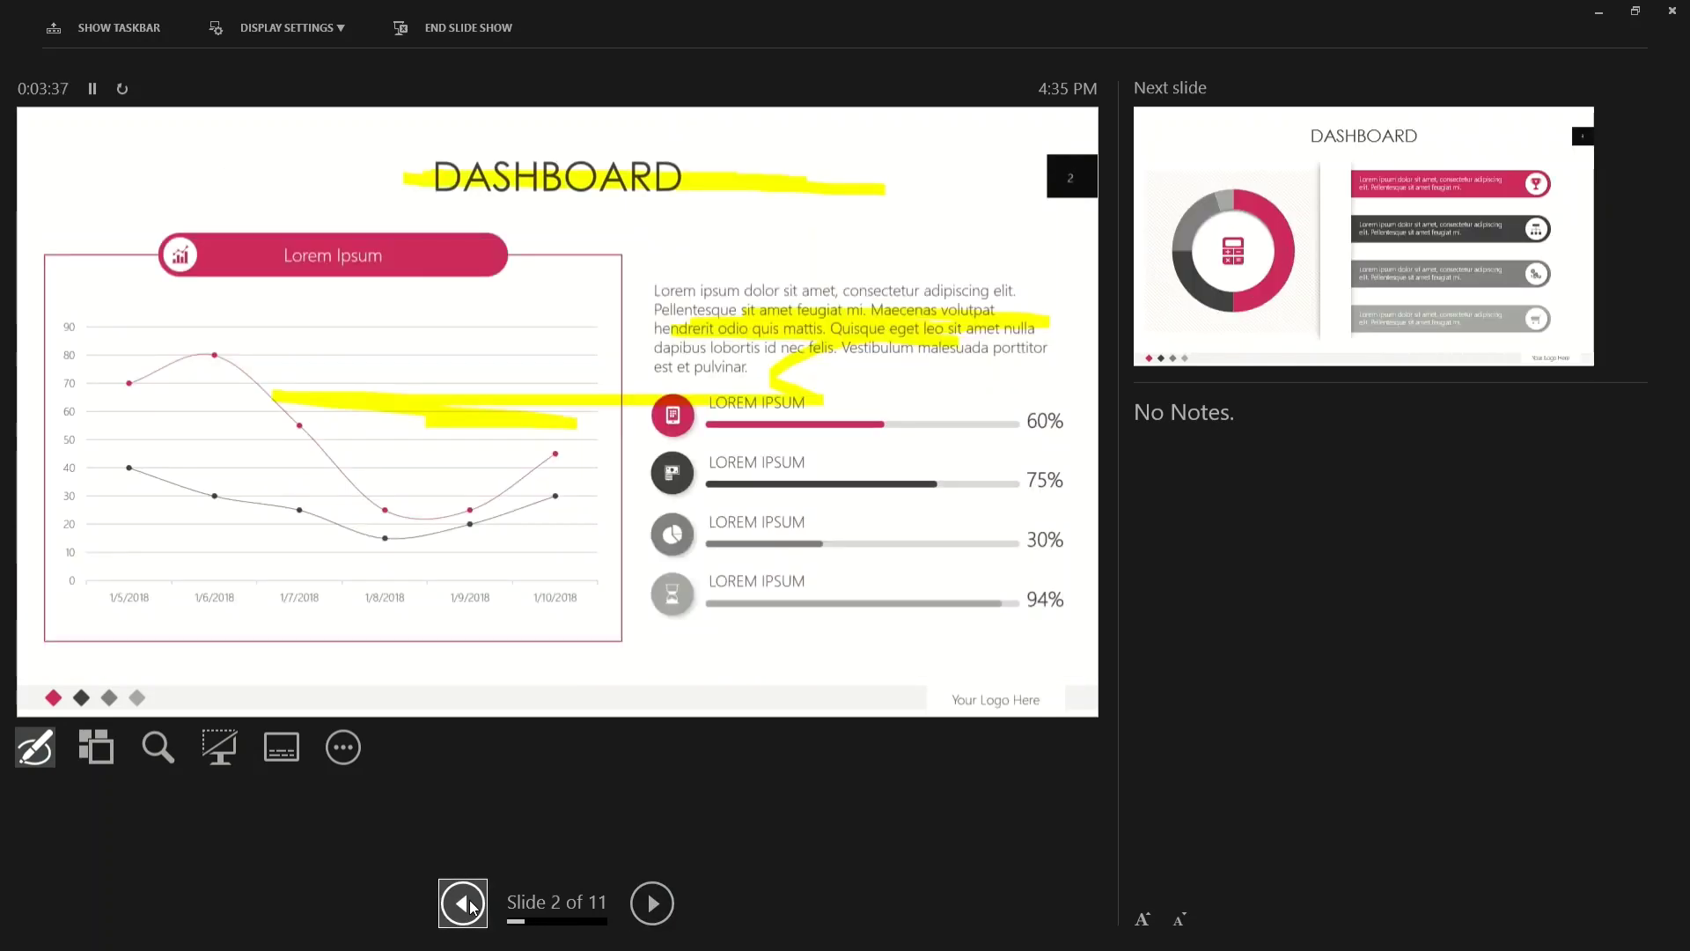
click(652, 903)
click(653, 903)
click(653, 904)
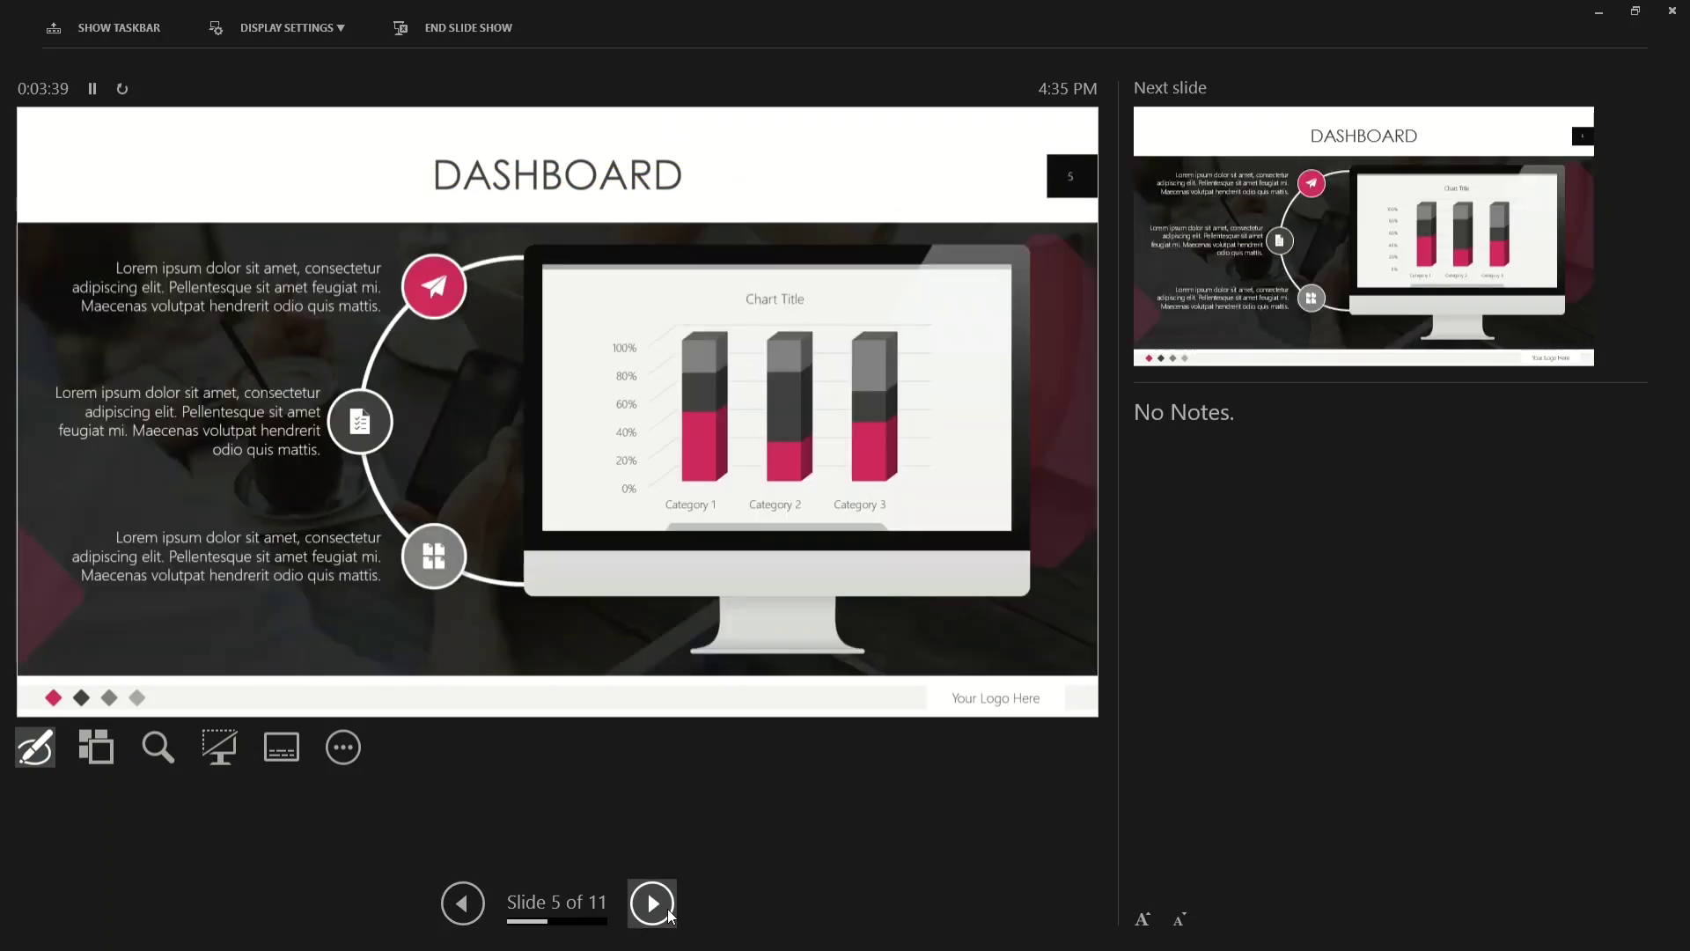
click(652, 903)
click(653, 903)
click(477, 904)
click(478, 905)
click(479, 907)
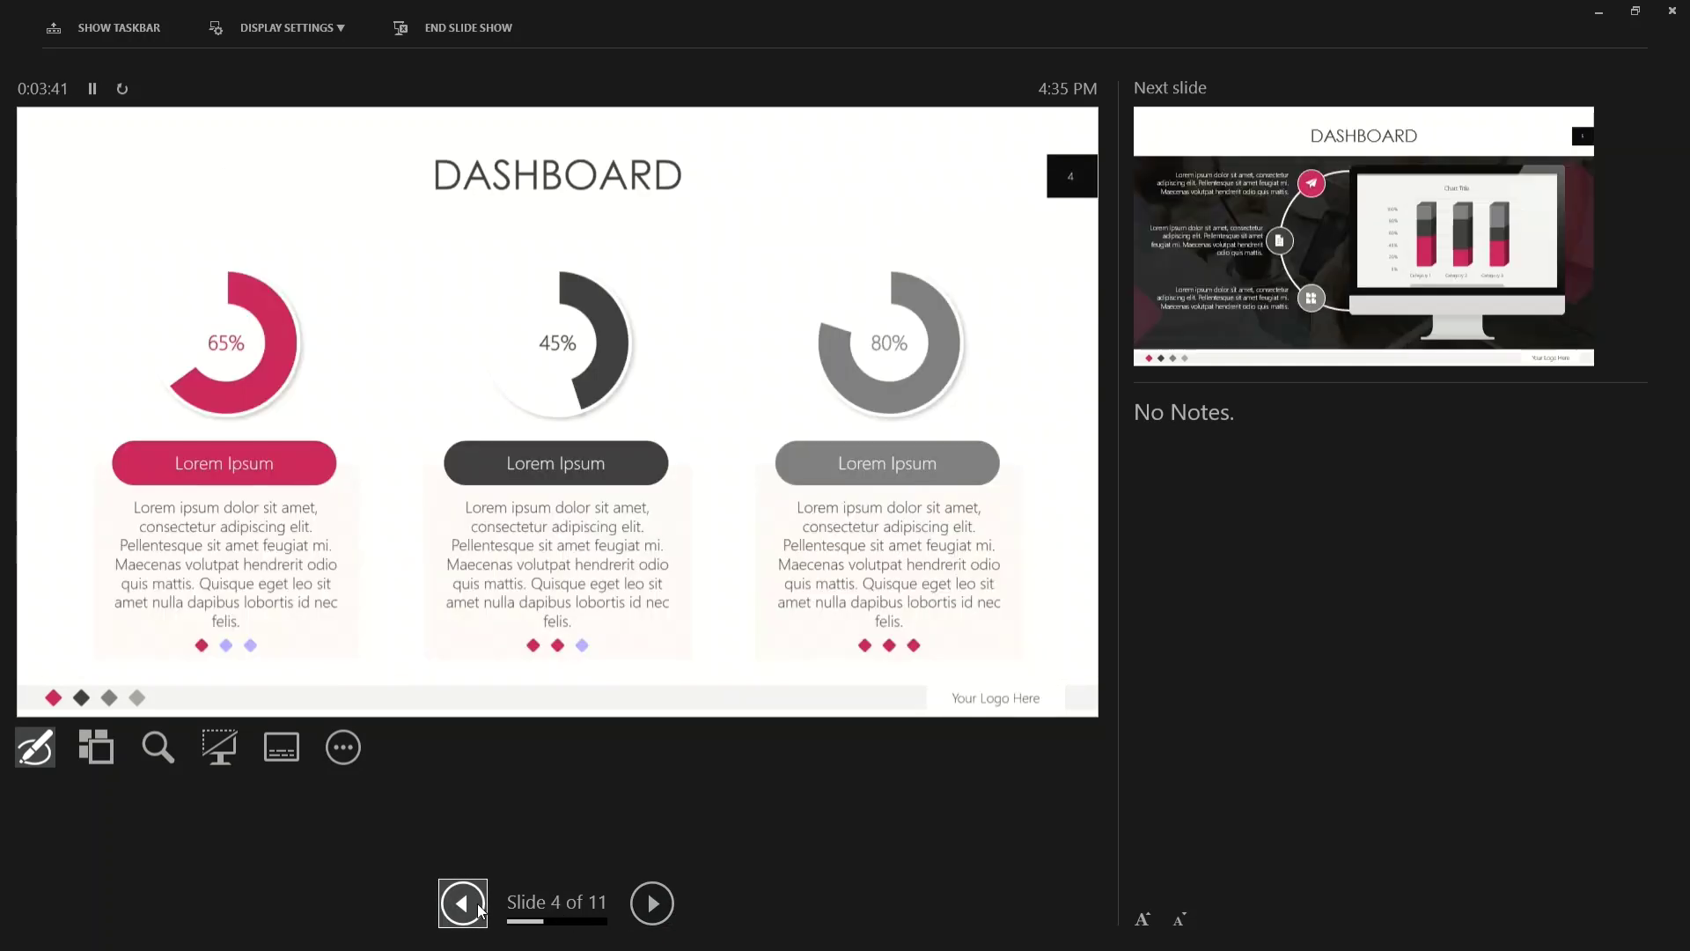
click(481, 908)
click(481, 909)
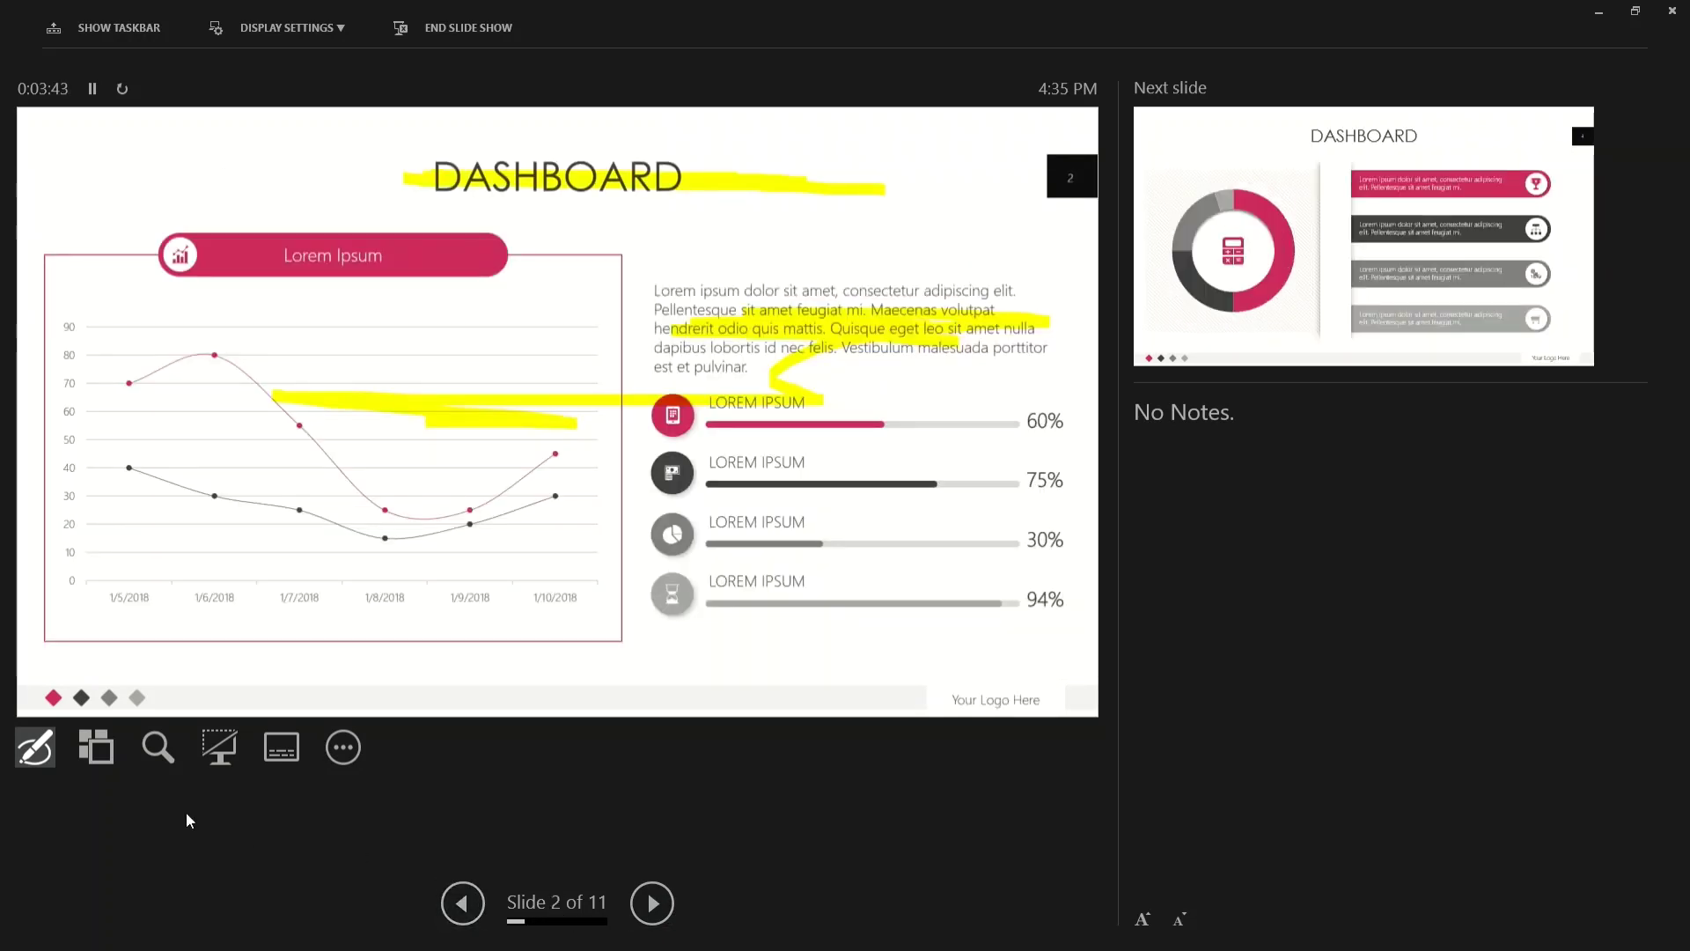
click(97, 747)
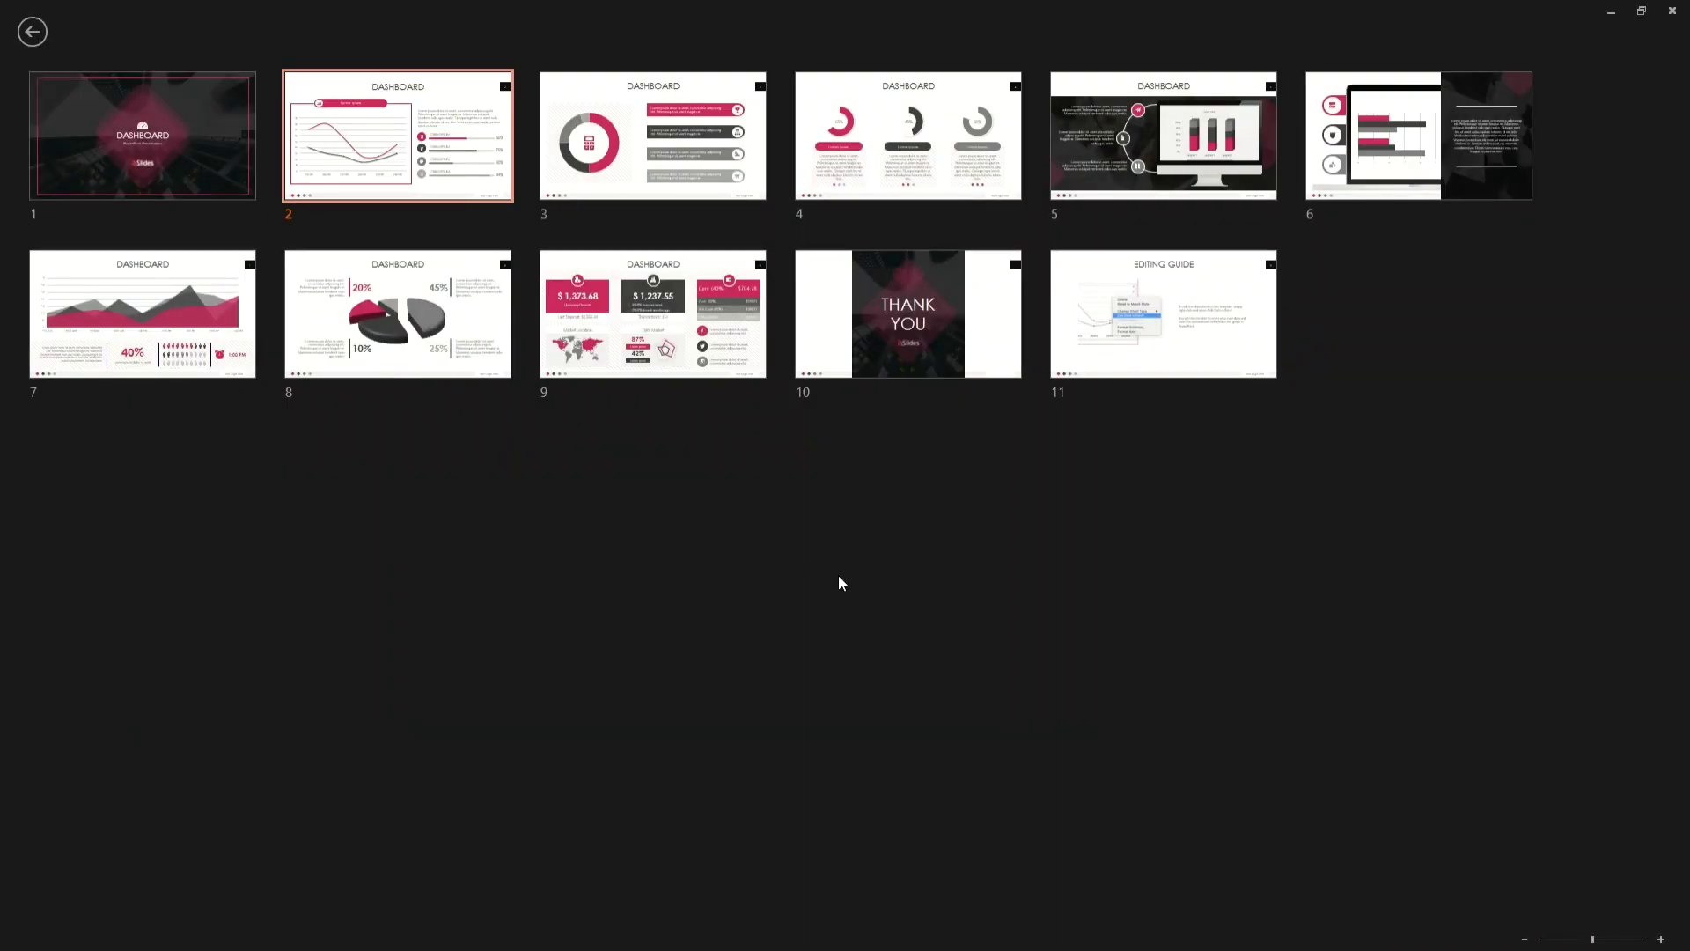
- Pick the slide 4 thumbnail, with the 65%, 45% and 80% donut charts, from the grid
click(970, 130)
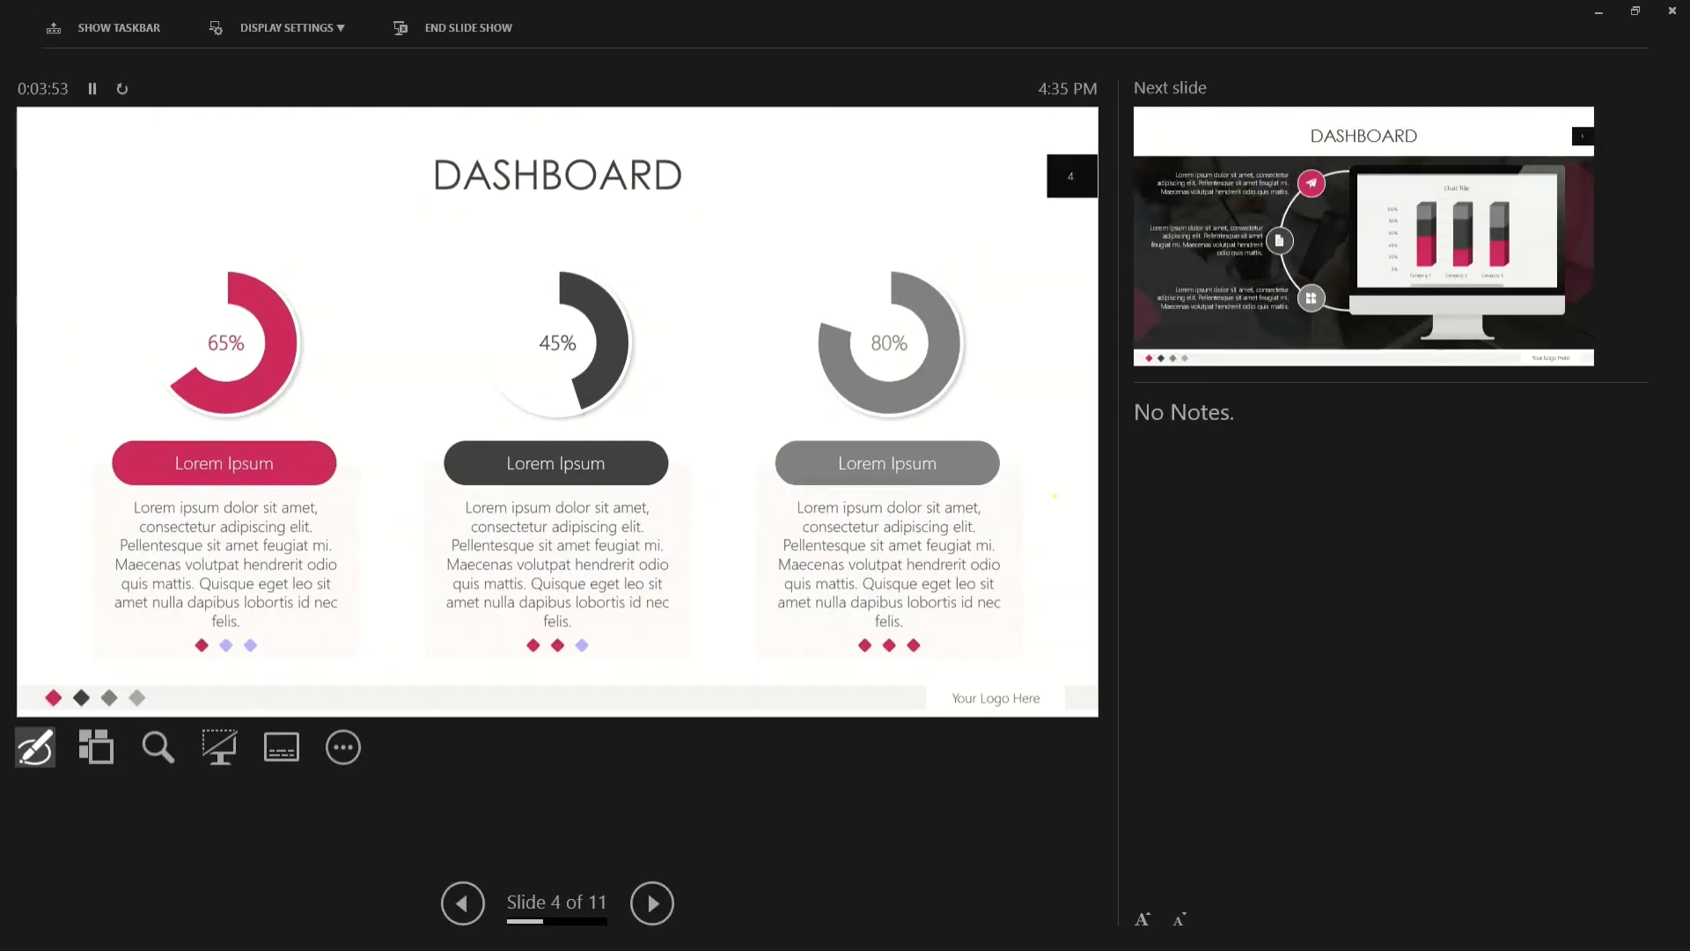